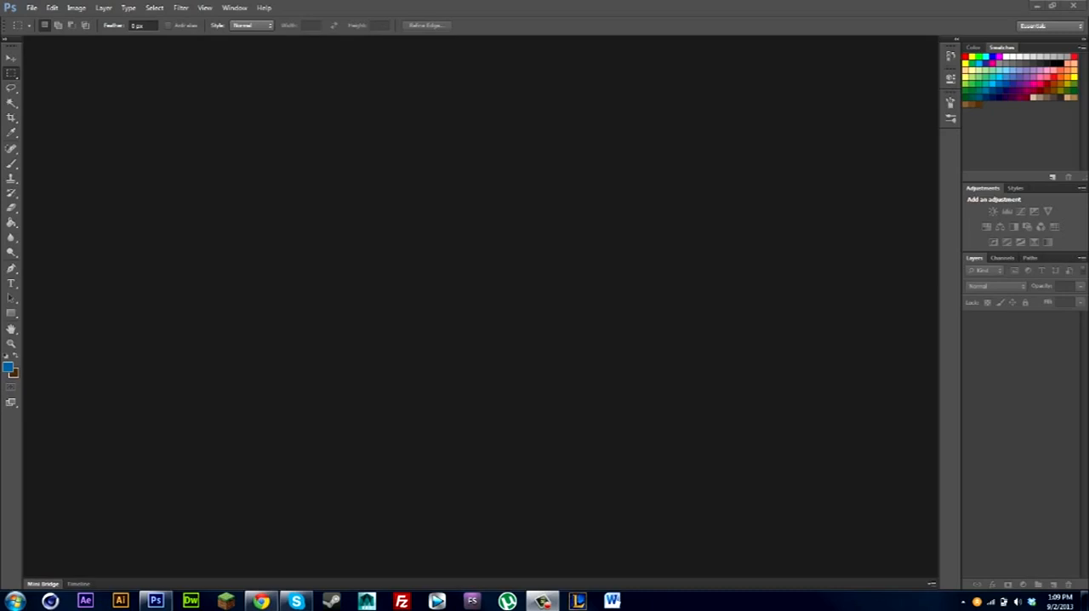
{"action": "double_click", "coordinate": [368, 6]}
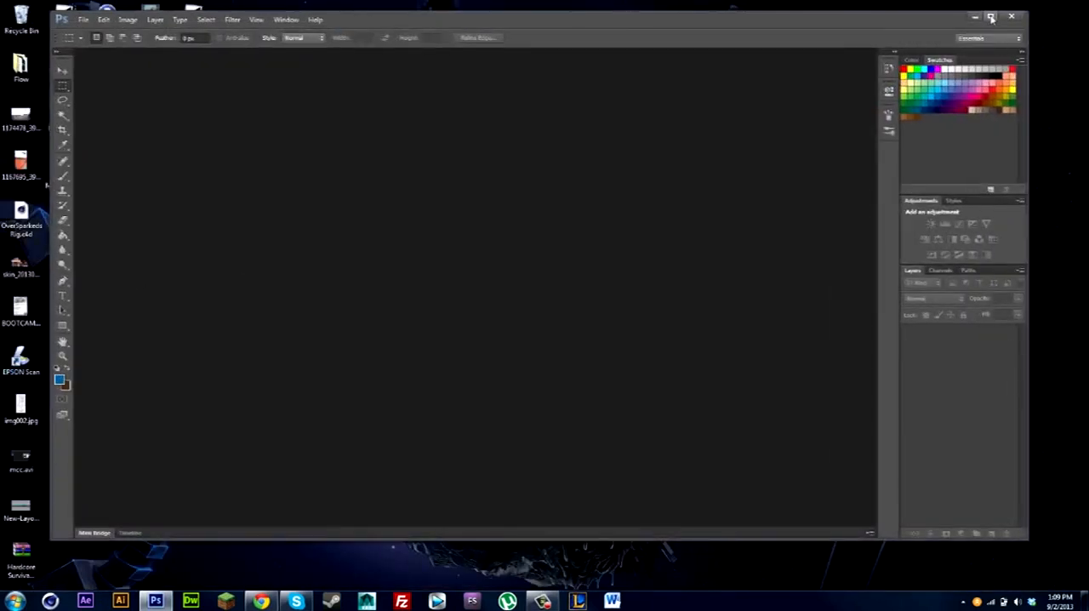
{"action": "left_click", "coordinate": [990, 17]}
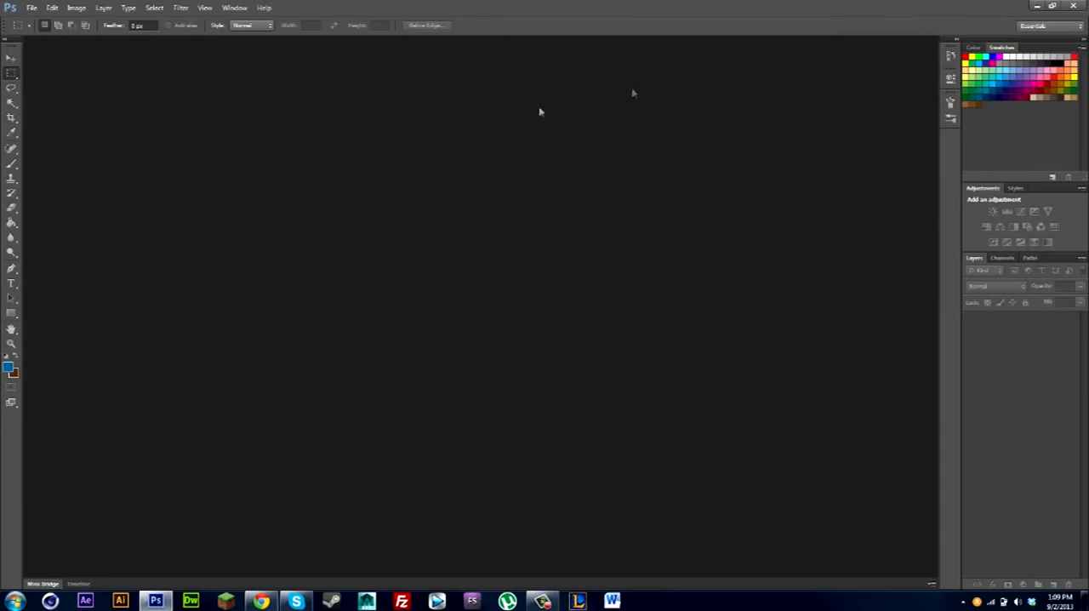
Create a new document from the 1920 px X 1080 px preset at 300 pixels/inch with a white background.
{"action": "left_click", "coordinate": [32, 8]}
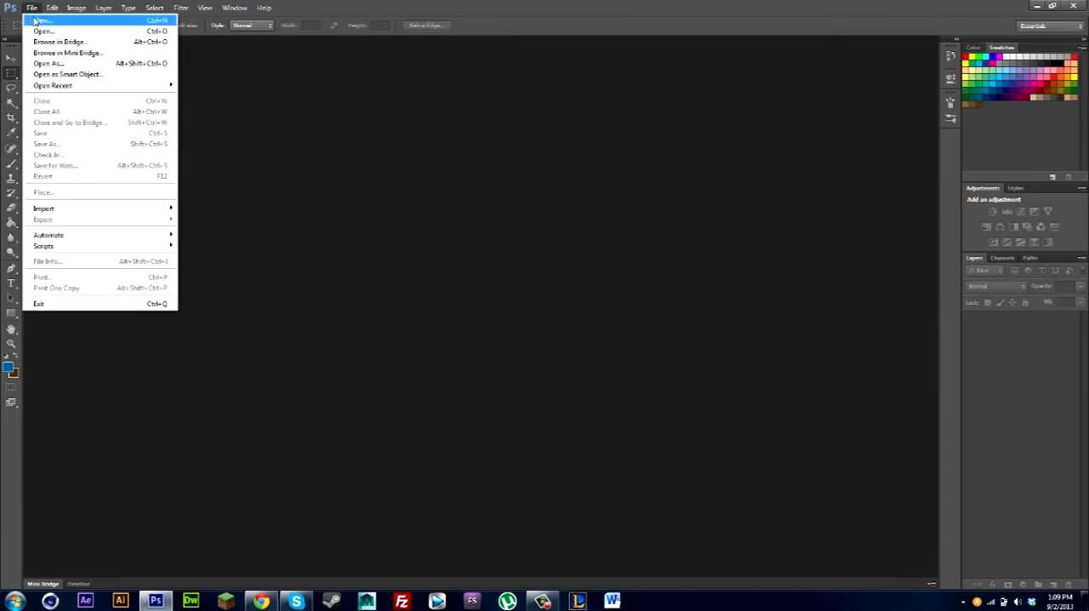
{"action": "left_click", "coordinate": [38, 20]}
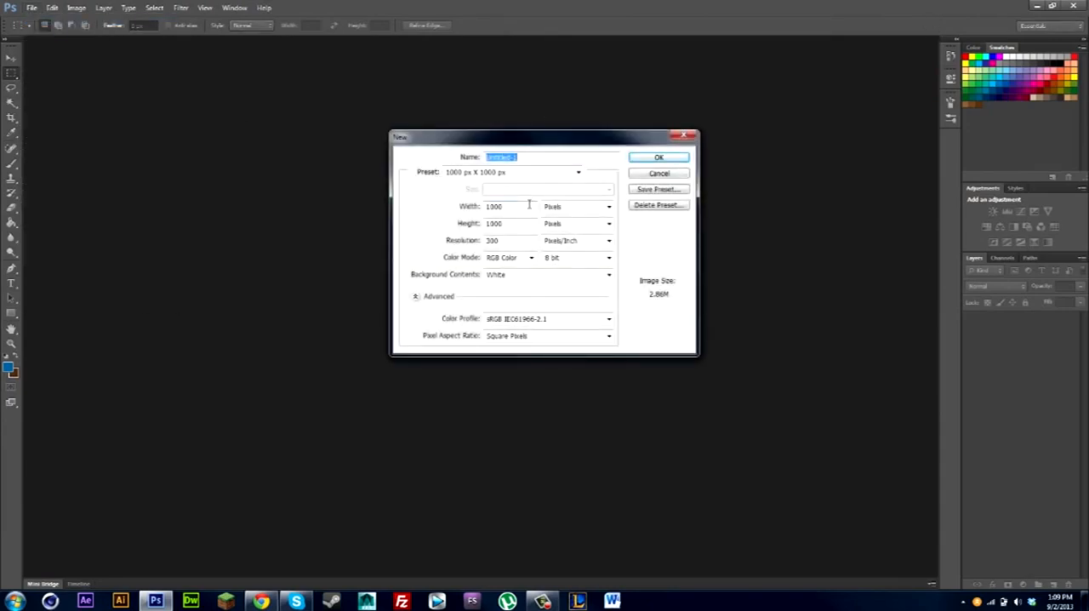
{"action": "left_click", "coordinate": [566, 175]}
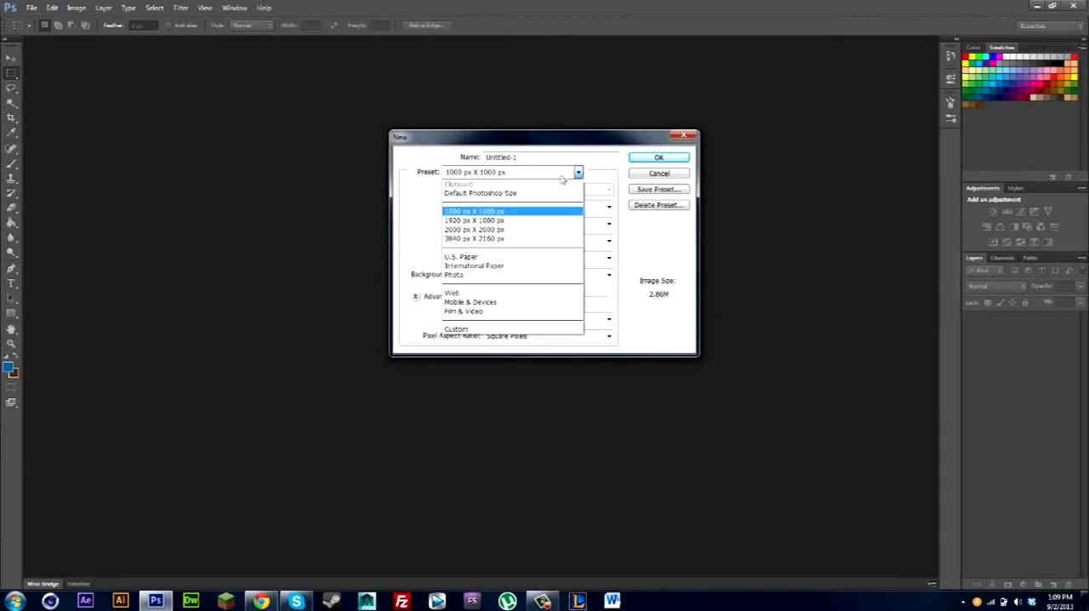
{"action": "left_click", "coordinate": [497, 221]}
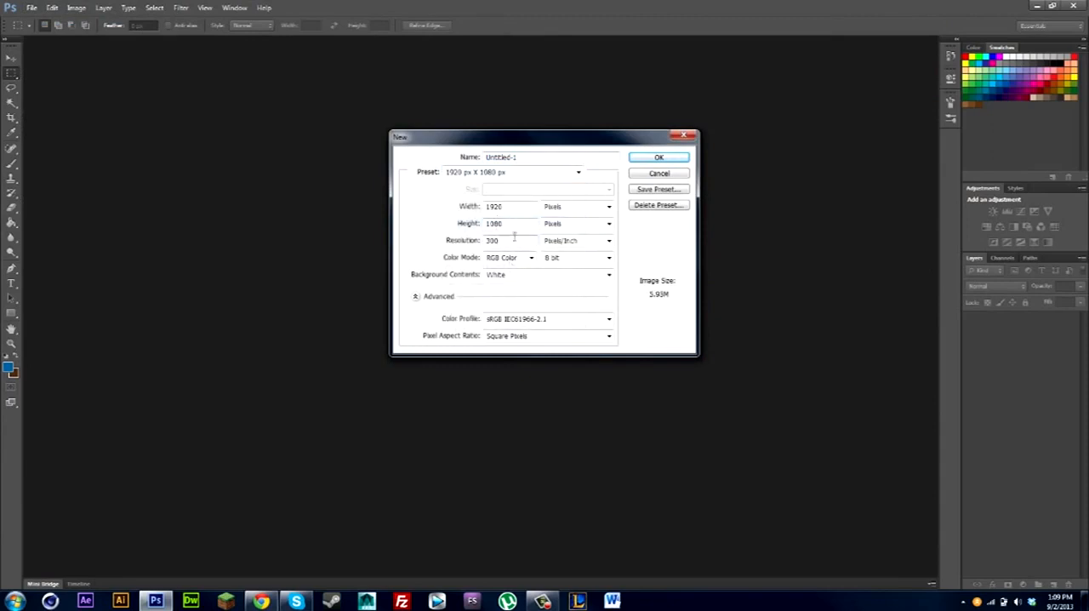
{"action": "left_click_drag", "start_coordinate": [497, 238], "coordinate": [446, 238]}
{"action": "left_click_drag", "start_coordinate": [524, 242], "coordinate": [468, 240]}
{"action": "left_click", "coordinate": [667, 160]}
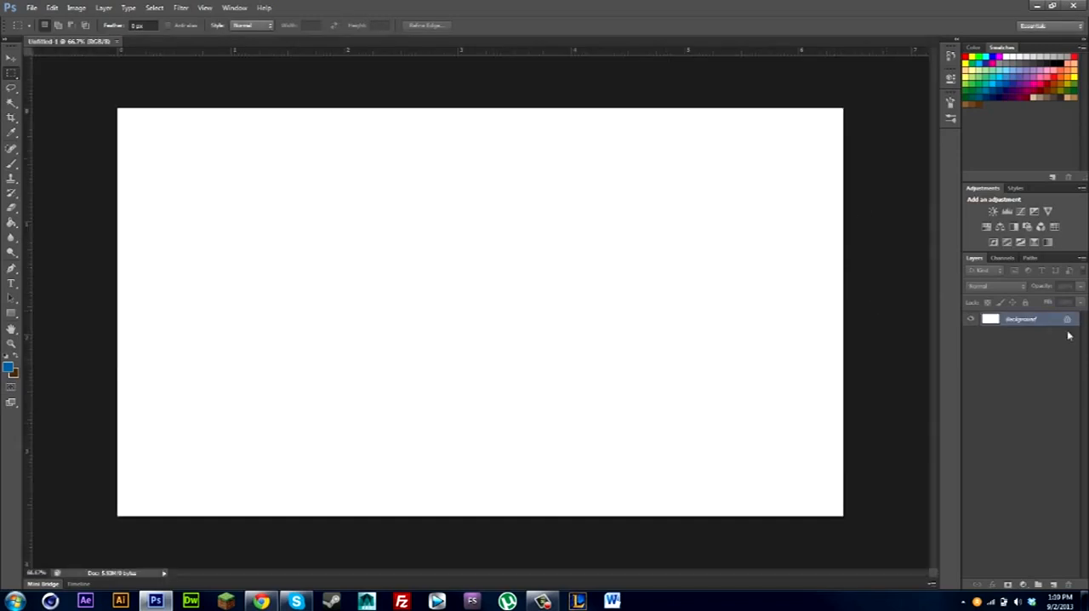
Convert the Background into a regular layer and add a new empty layer above it.
{"action": "double_click", "coordinate": [1038, 323]}
{"action": "left_click", "coordinate": [636, 191]}
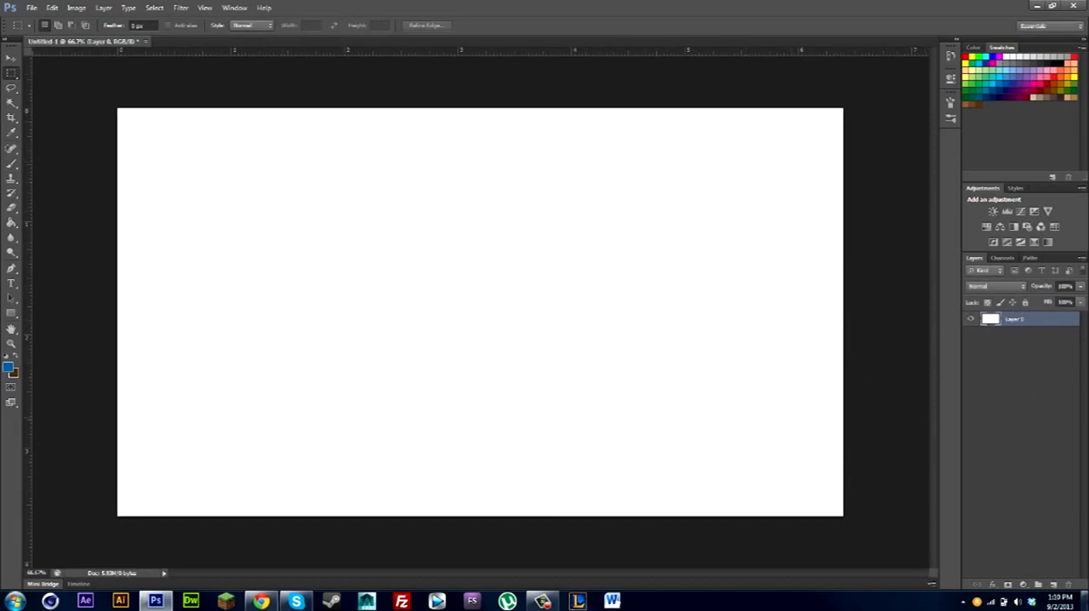
{"action": "left_click", "coordinate": [1054, 585]}
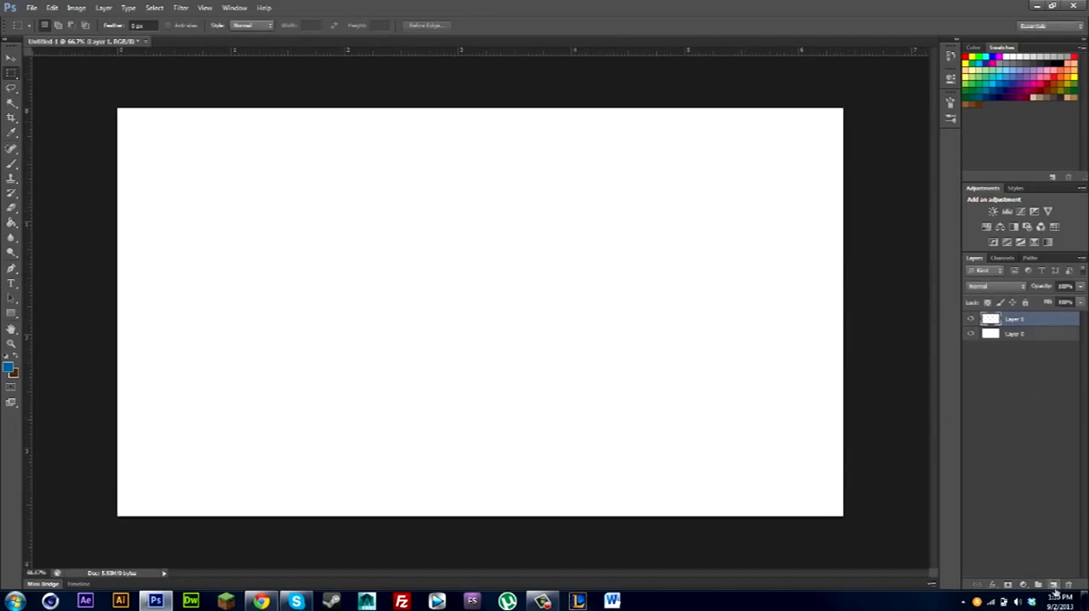
Draw a text box over most of the canvas and enter a first name in the GROBOLD font.
{"action": "left_click", "coordinate": [11, 284]}
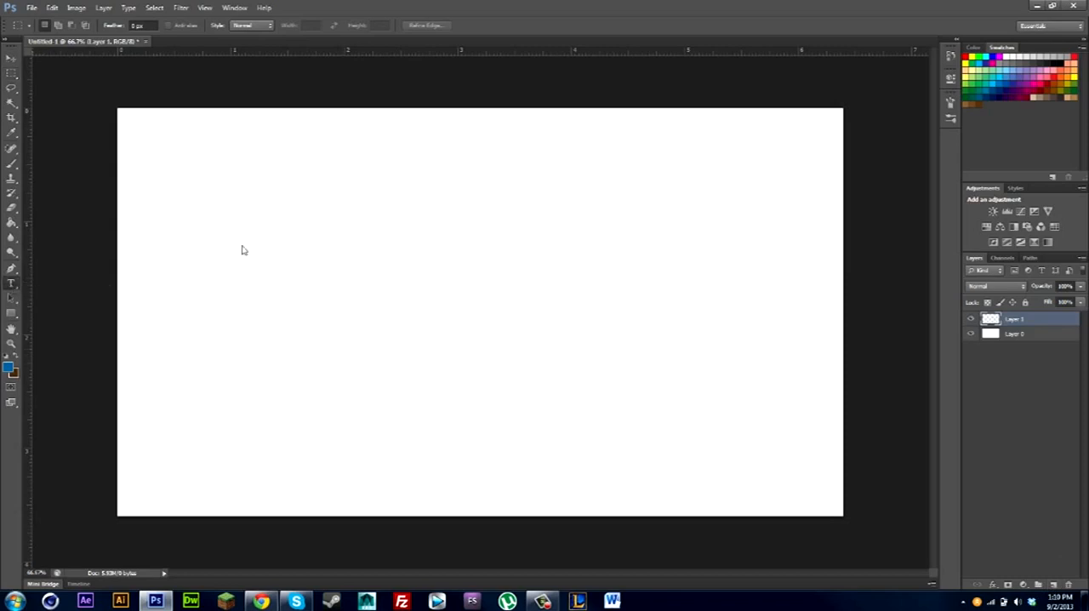
{"action": "left_click_drag", "start_coordinate": [188, 163], "coordinate": [803, 460]}
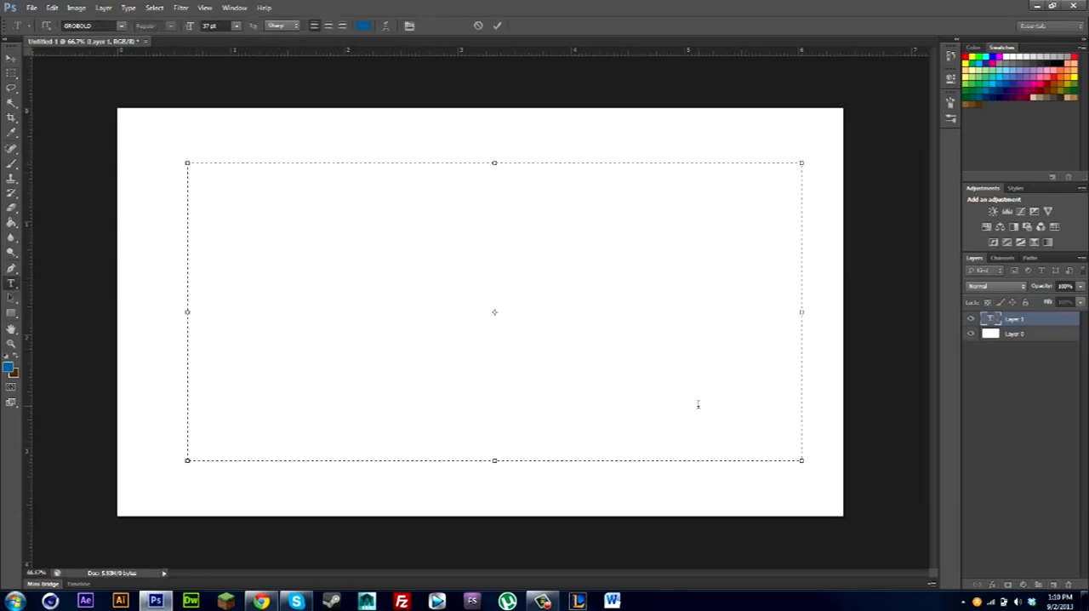
{"action": "type", "text": "Julian"}
{"action": "left_click_drag", "start_coordinate": [527, 199], "coordinate": [148, 164]}
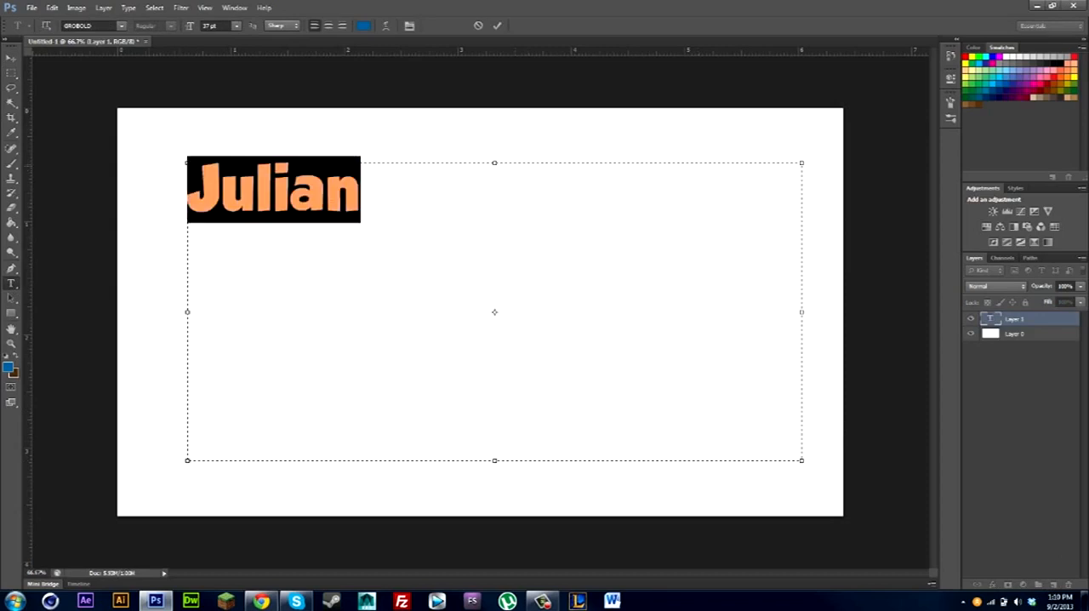
{"action": "left_click", "coordinate": [388, 203]}
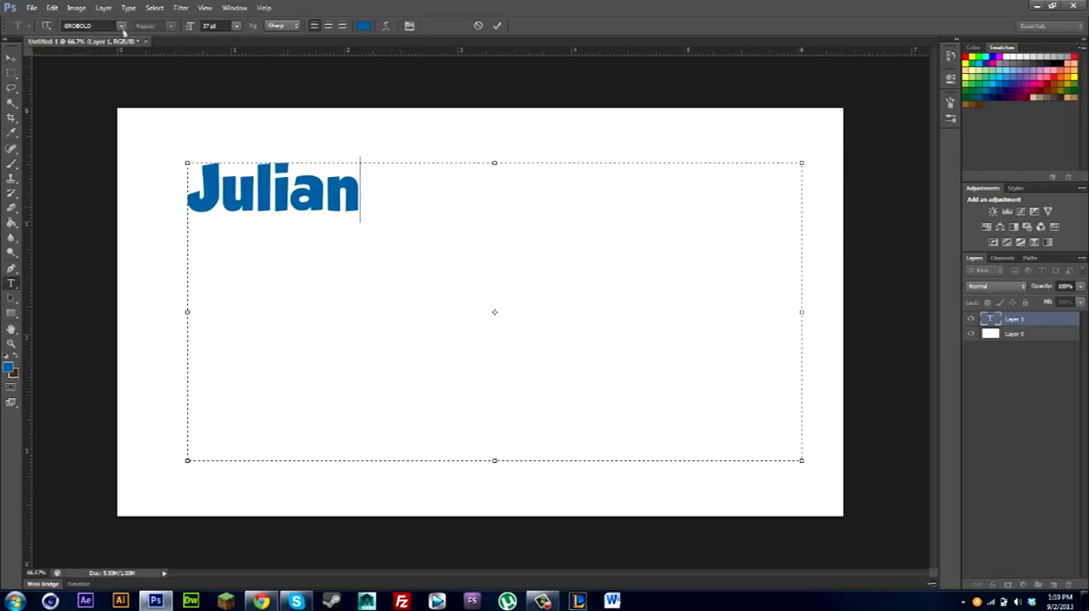
{"action": "left_click_drag", "start_coordinate": [394, 214], "coordinate": [155, 179]}
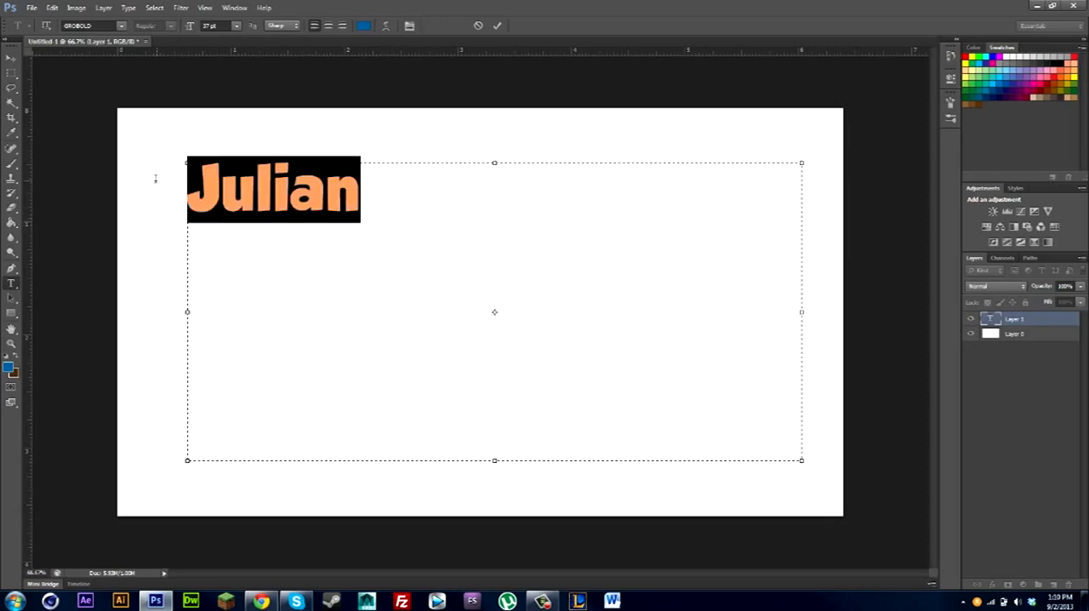
{"action": "left_click", "coordinate": [419, 201]}
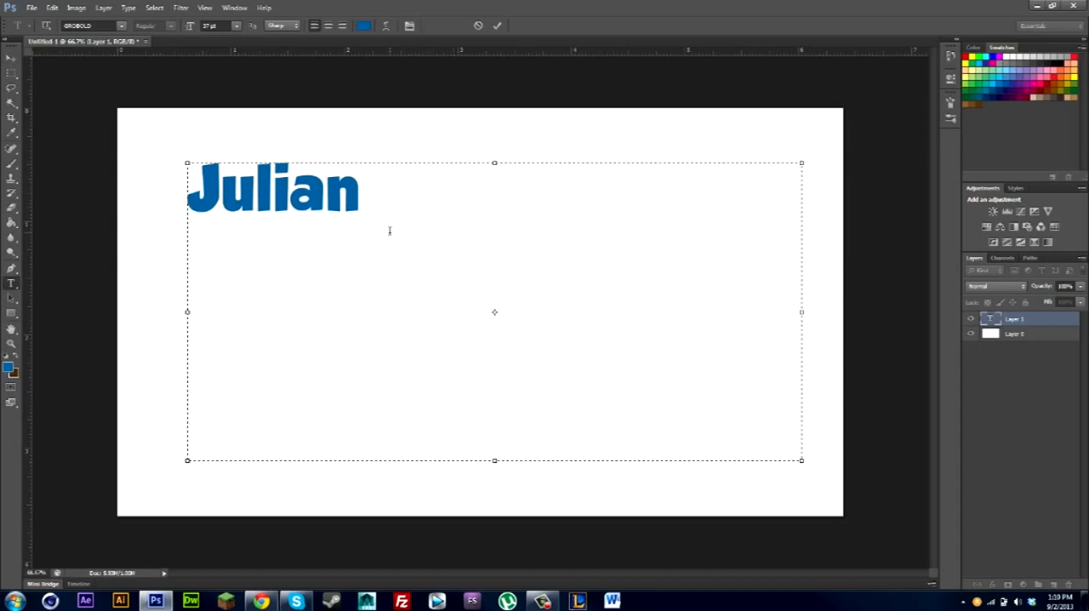
Recolor all of the text to teal (00919e) and set its font size to 72 pt.
{"action": "key", "text": "ctrl+a"}
{"action": "left_click", "coordinate": [363, 25]}
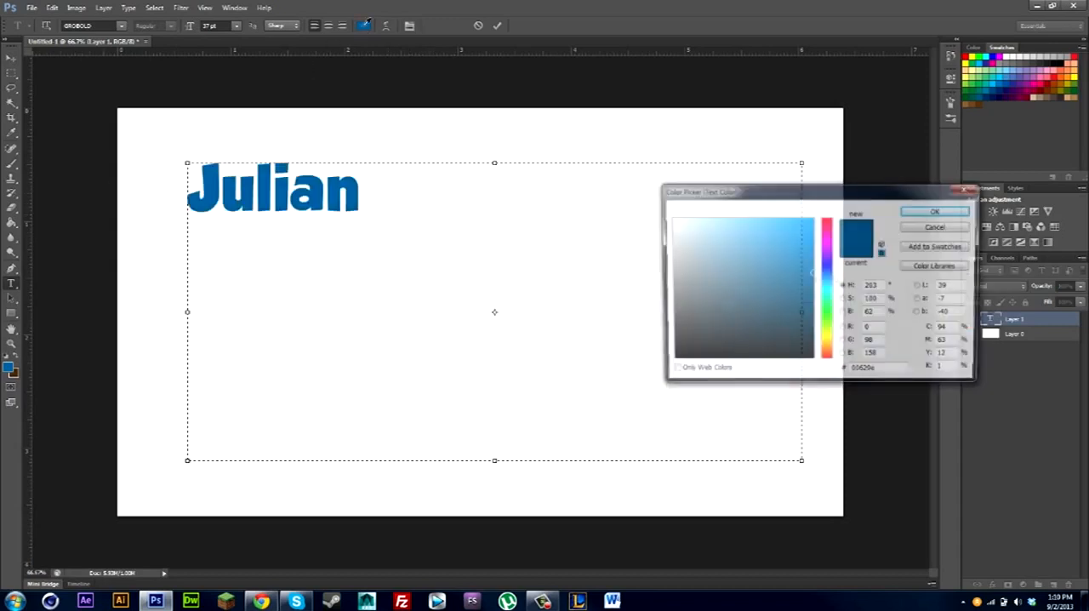
{"action": "left_click_drag", "start_coordinate": [831, 283], "coordinate": [833, 293]}
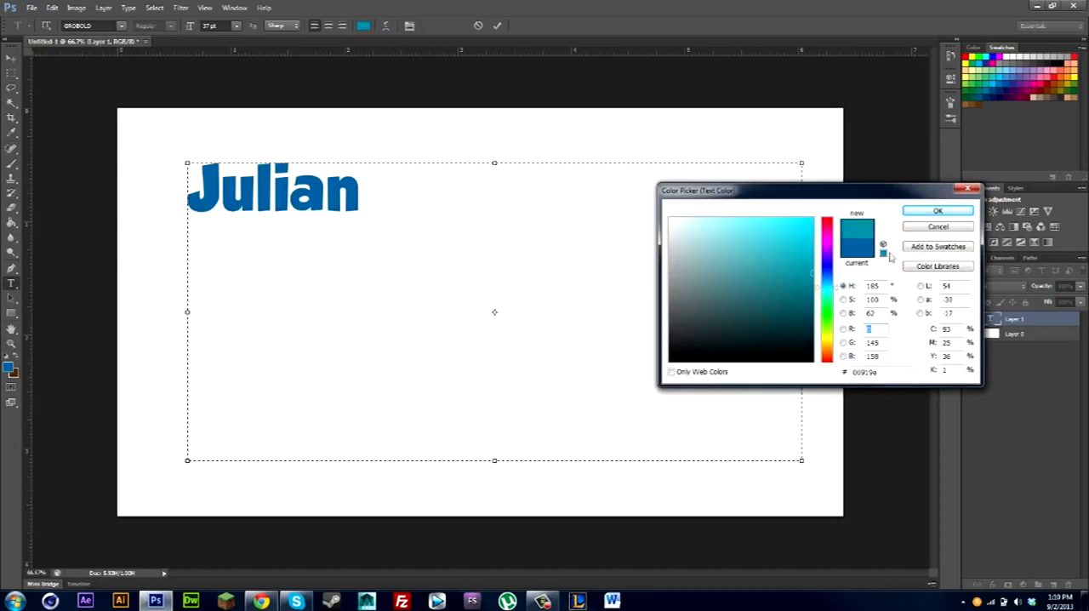
{"action": "left_click", "coordinate": [938, 211]}
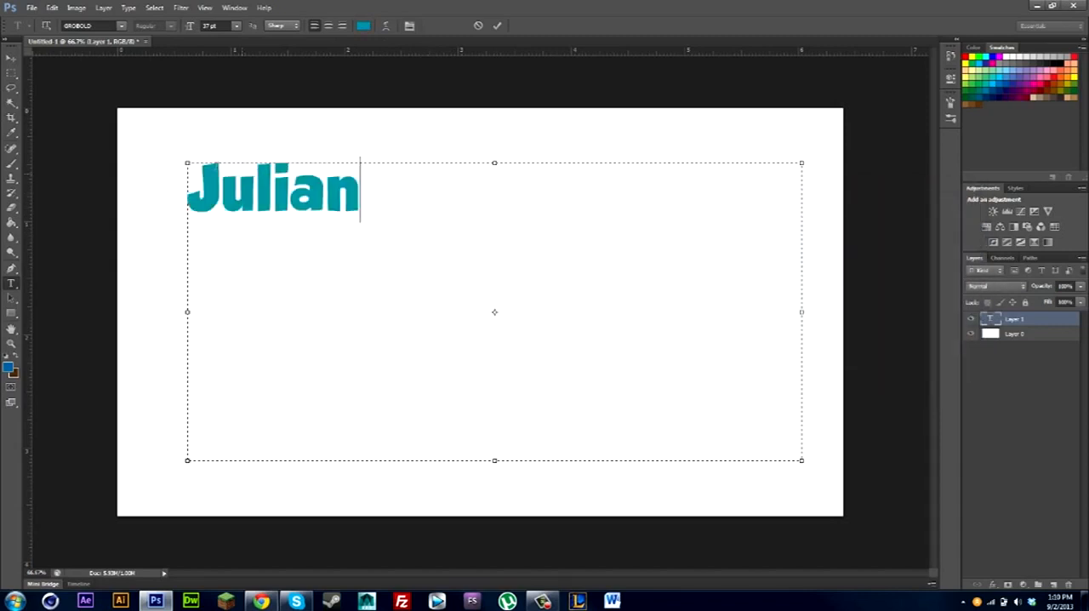
{"action": "left_click", "coordinate": [237, 25]}
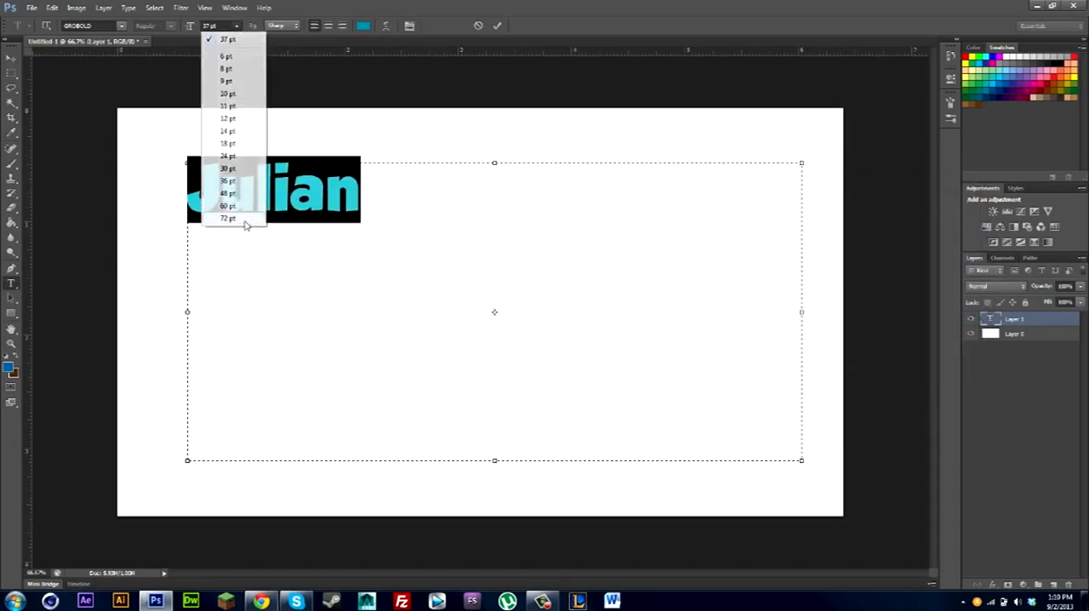
{"action": "left_click", "coordinate": [245, 220]}
{"action": "left_click", "coordinate": [662, 341]}
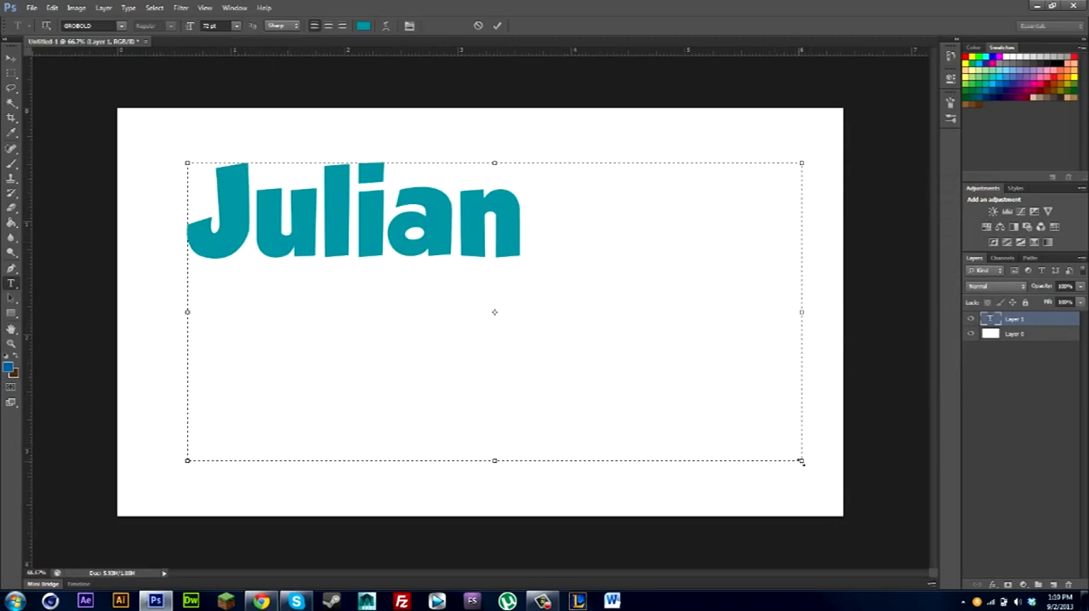
Shrink the text box to about 3.1 by 1 in around the word and move the text toward the canvas center.
{"action": "left_click_drag", "start_coordinate": [802, 461], "coordinate": [538, 275]}
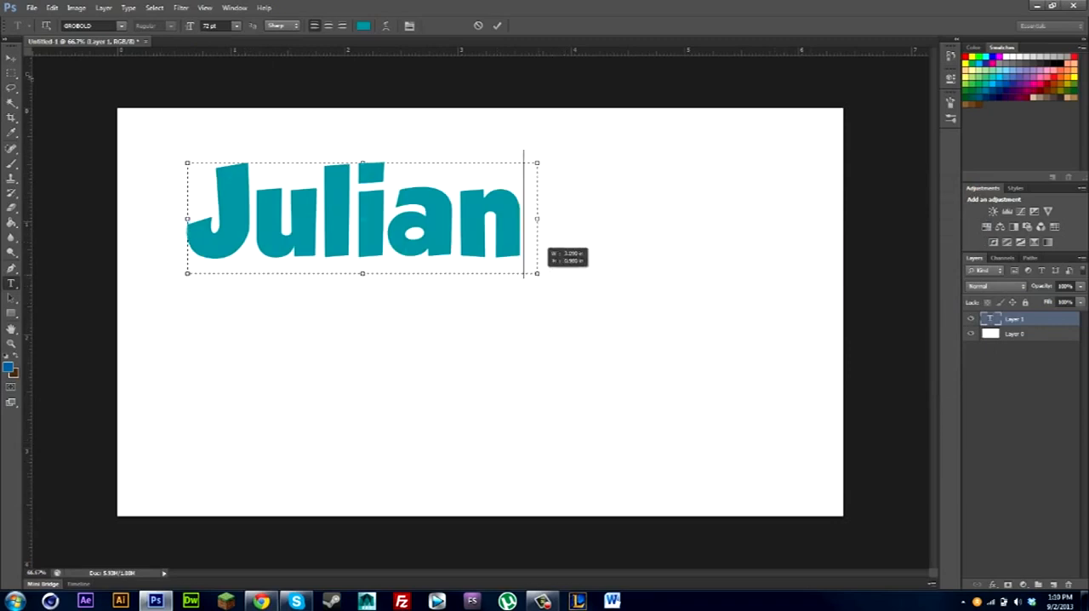
{"action": "left_click", "coordinate": [11, 57]}
{"action": "left_click_drag", "start_coordinate": [309, 216], "coordinate": [423, 293]}
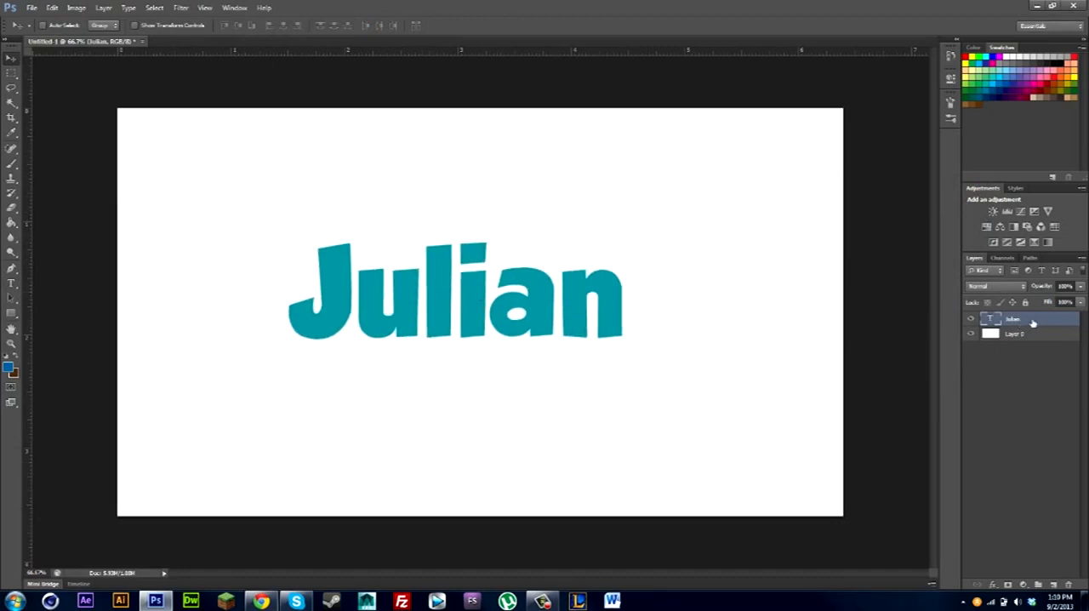
Rasterize the text layer and enable a Stroke effect in its layer style.
{"action": "right_click", "coordinate": [1033, 322]}
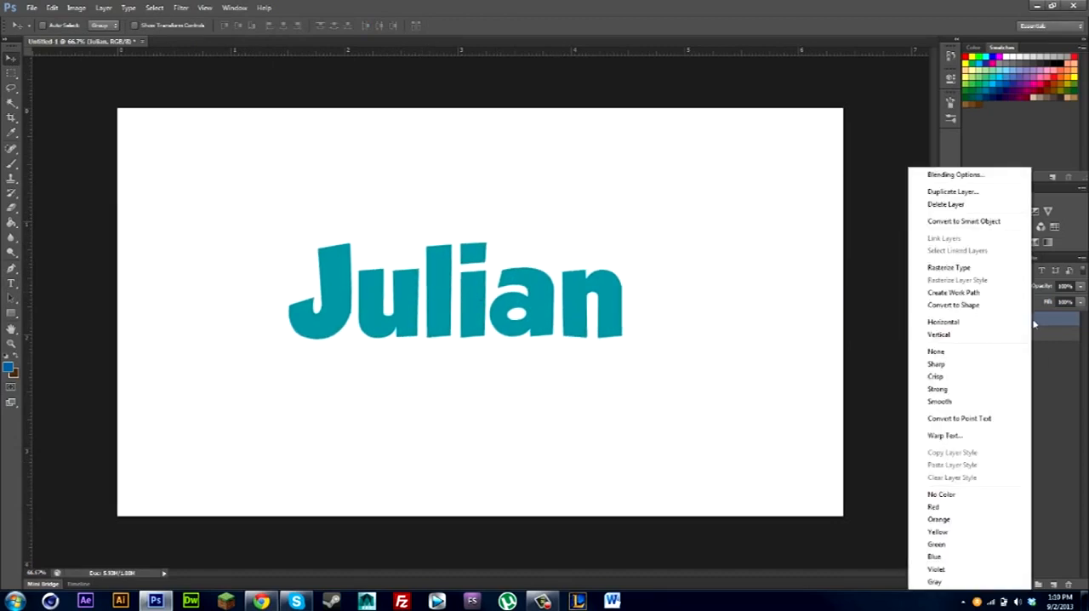
{"action": "left_click", "coordinate": [948, 267]}
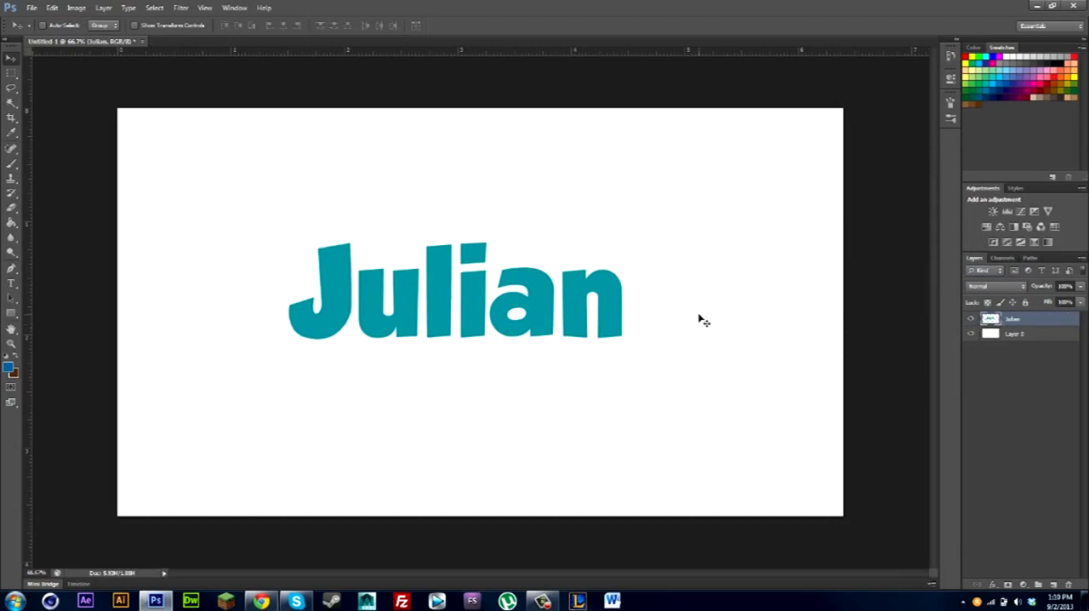
{"action": "double_click", "coordinate": [1056, 326]}
{"action": "left_click_drag", "start_coordinate": [855, 189], "coordinate": [877, 136]}
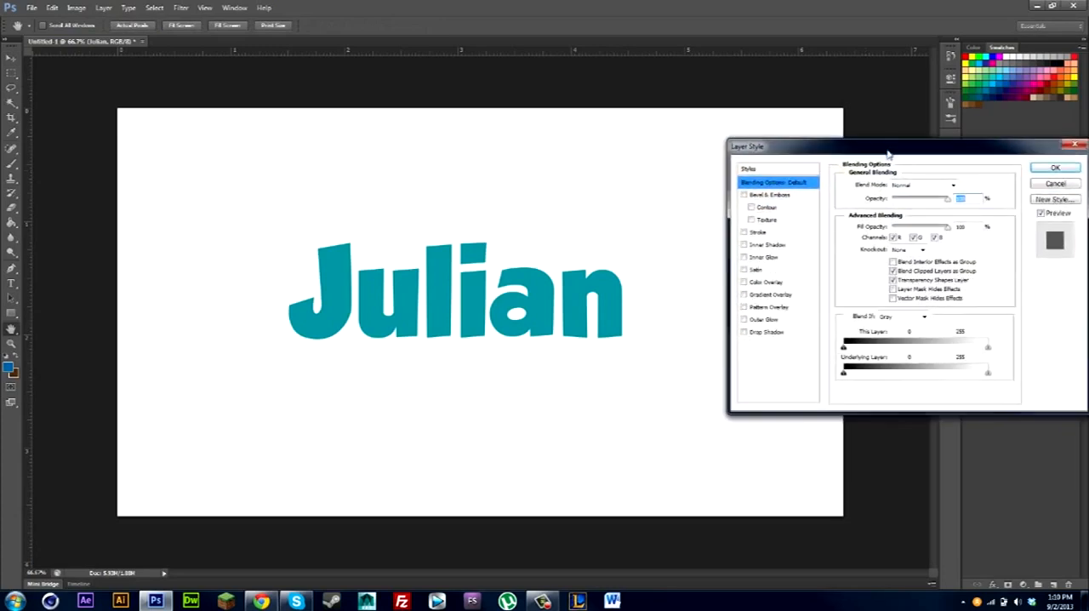
{"action": "left_click", "coordinate": [744, 232]}
{"action": "left_click", "coordinate": [771, 234]}
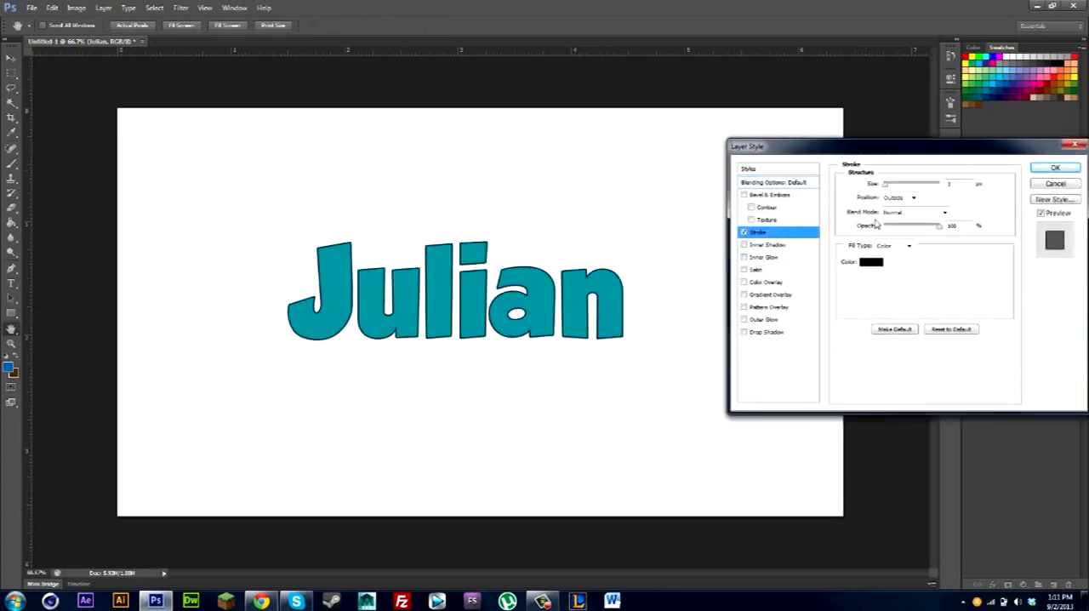
{"action": "left_click", "coordinate": [871, 261]}
{"action": "left_click_drag", "start_coordinate": [749, 272], "coordinate": [644, 187]}
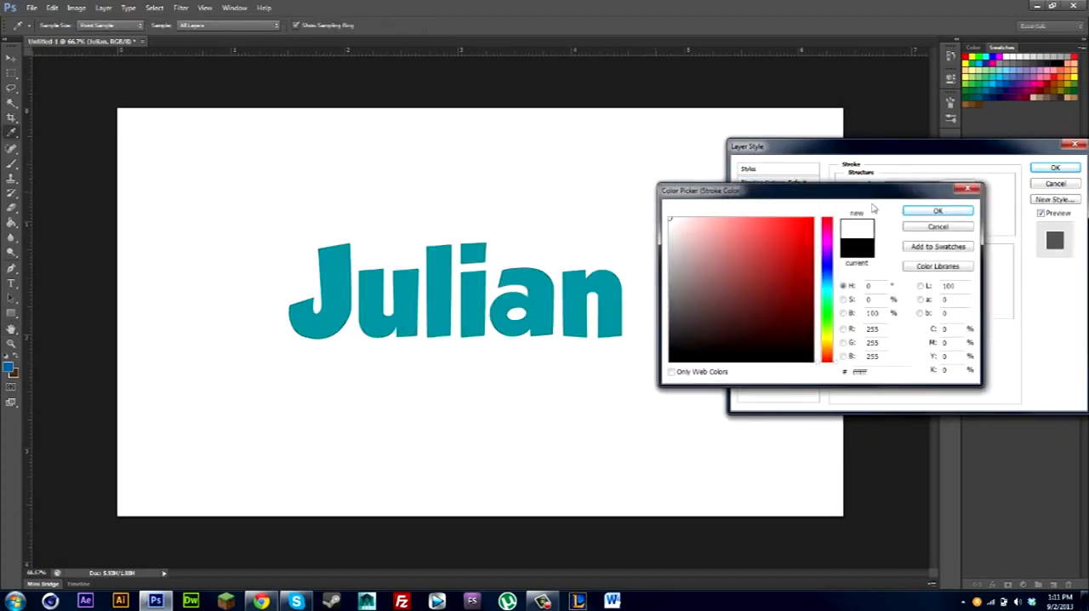
{"action": "left_click", "coordinate": [932, 227]}
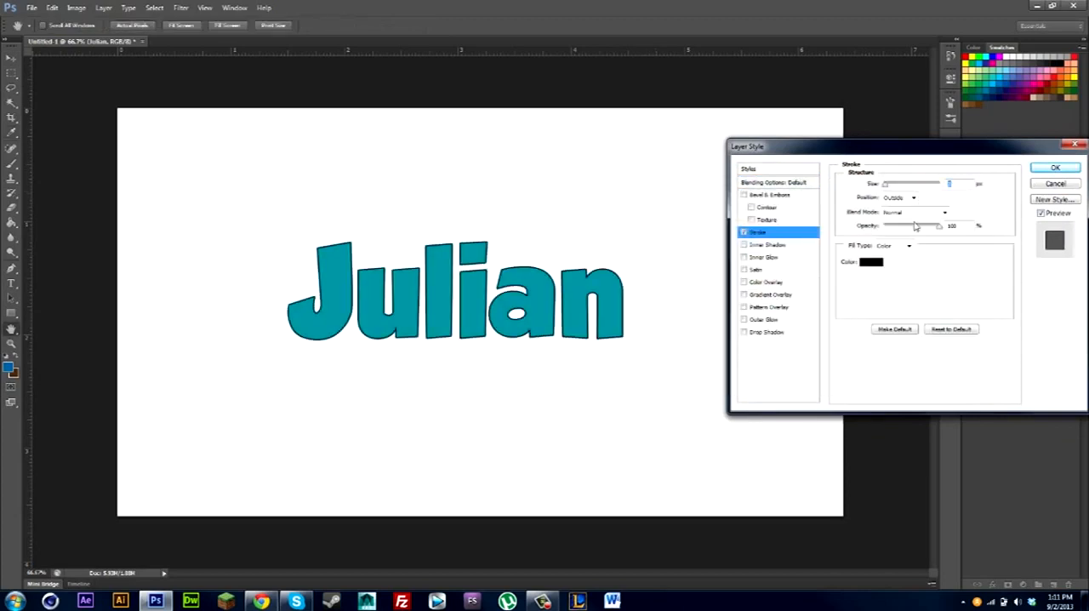
Thicken the outside stroke slightly, set its color to white, and apply the layer style.
{"action": "left_click_drag", "start_coordinate": [886, 187], "coordinate": [888, 189]}
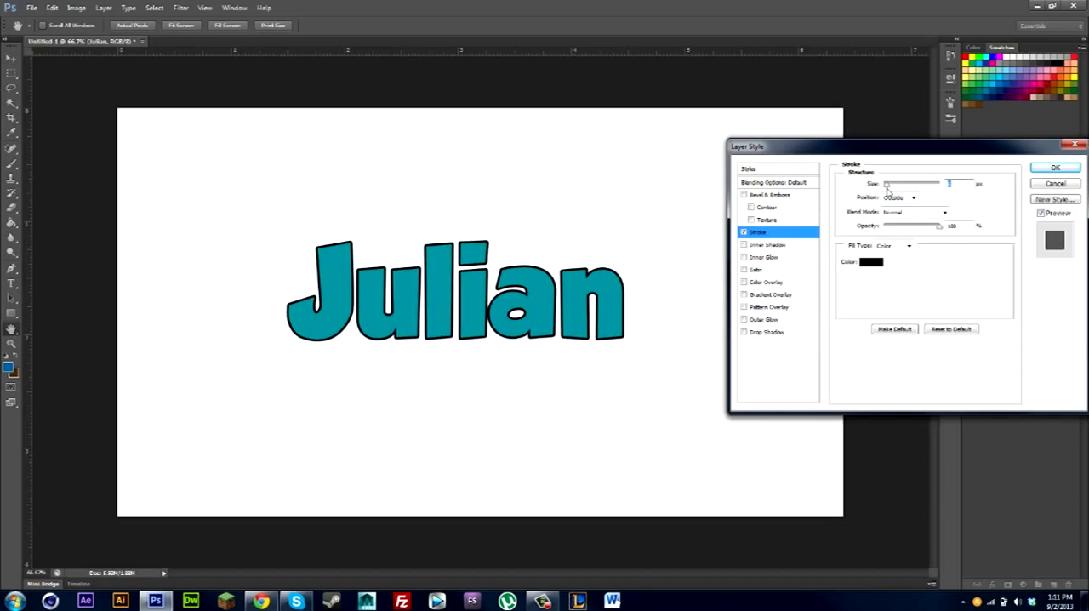
{"action": "left_click", "coordinate": [877, 263]}
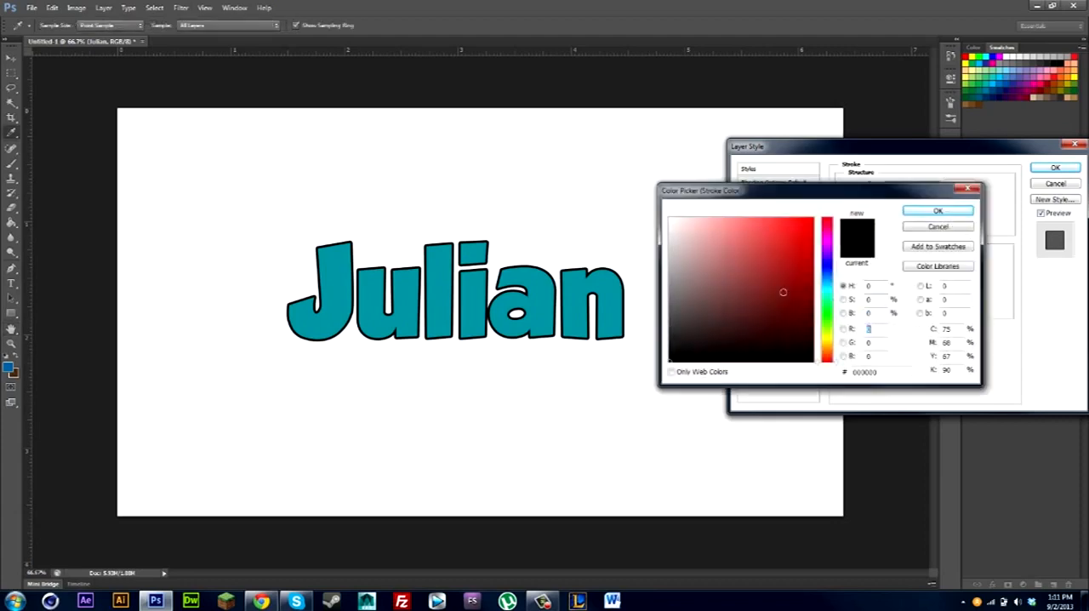
{"action": "left_click", "coordinate": [641, 188]}
{"action": "left_click", "coordinate": [939, 214]}
{"action": "left_click", "coordinate": [1055, 168]}
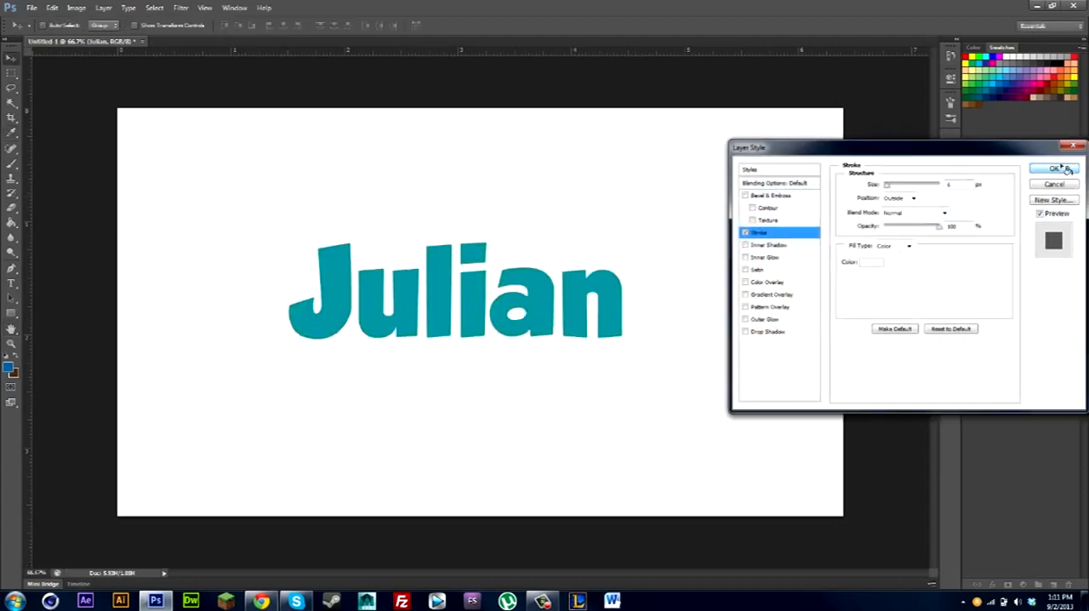
Rasterize the lettering's layer style and add a slightly thickened black outside Stroke to it.
{"action": "right_click", "coordinate": [1033, 325]}
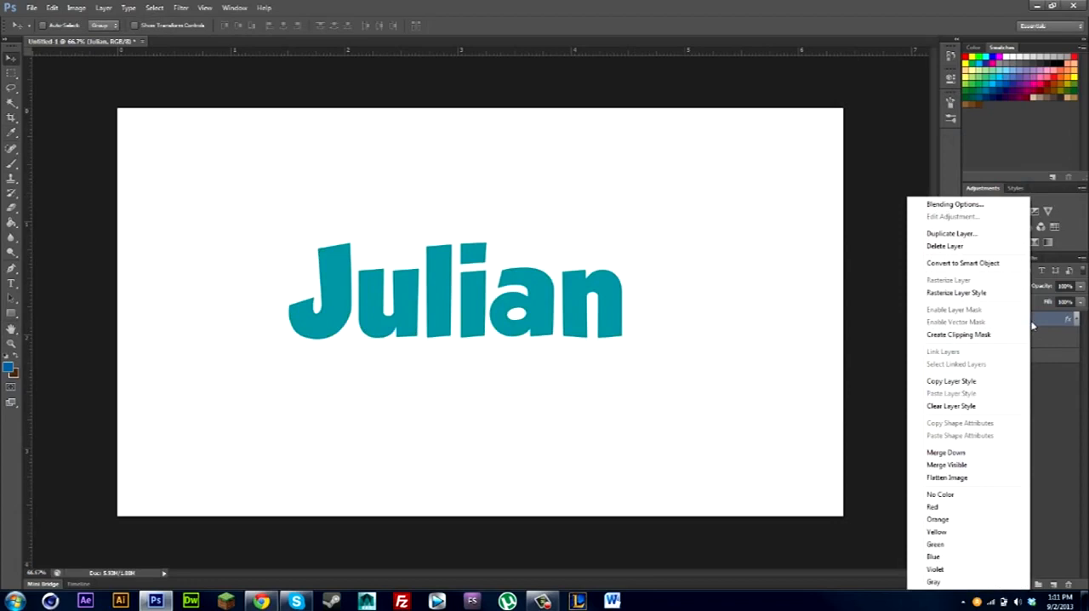
{"action": "left_click", "coordinate": [984, 293]}
{"action": "double_click", "coordinate": [1045, 320]}
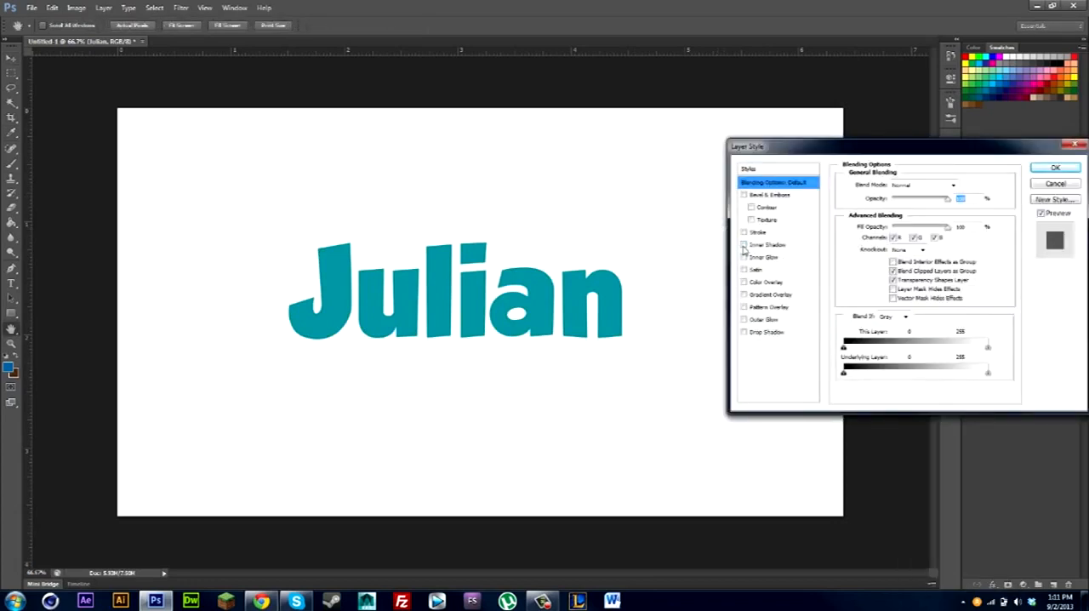
{"action": "left_click", "coordinate": [744, 233]}
{"action": "left_click", "coordinate": [771, 235]}
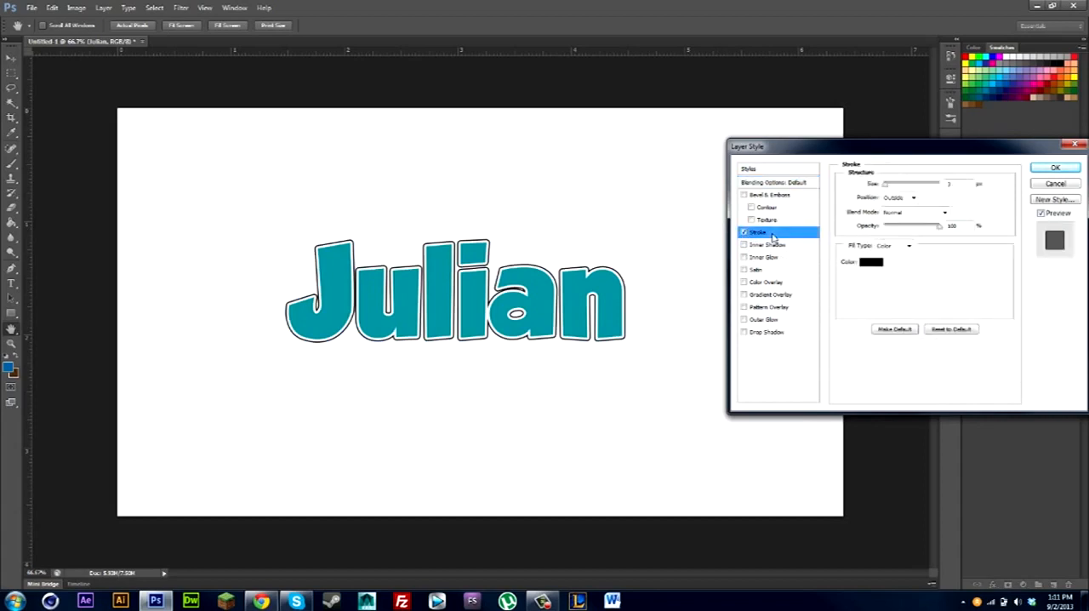
{"action": "left_click_drag", "start_coordinate": [887, 186], "coordinate": [888, 188]}
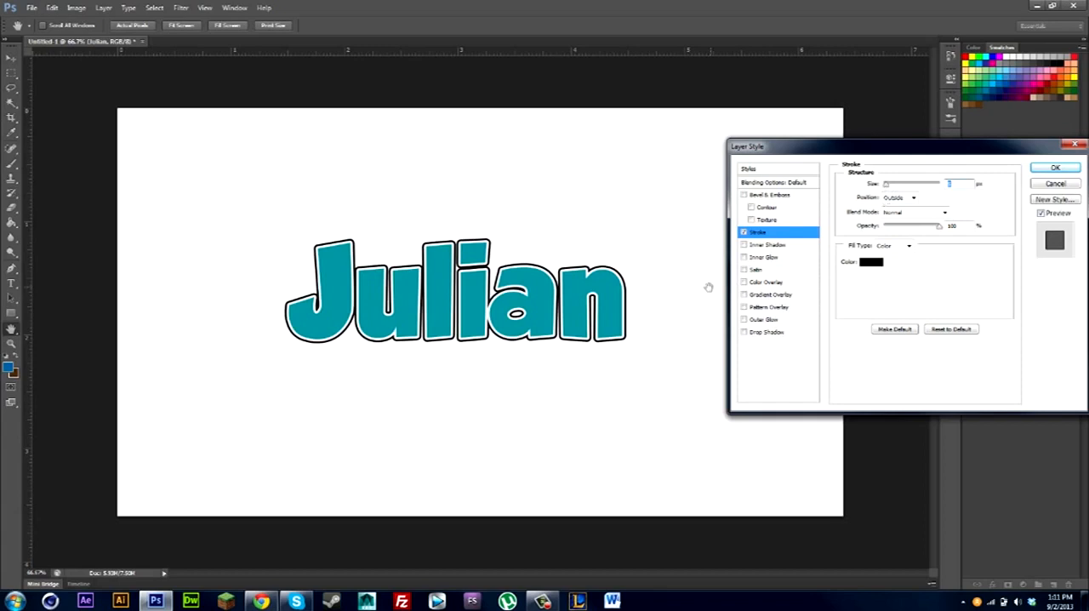
Add a black-to-white Gradient Overlay in Overlay blend mode at about 25% opacity and apply the layer style.
{"action": "left_click", "coordinate": [744, 294]}
{"action": "left_click", "coordinate": [769, 295]}
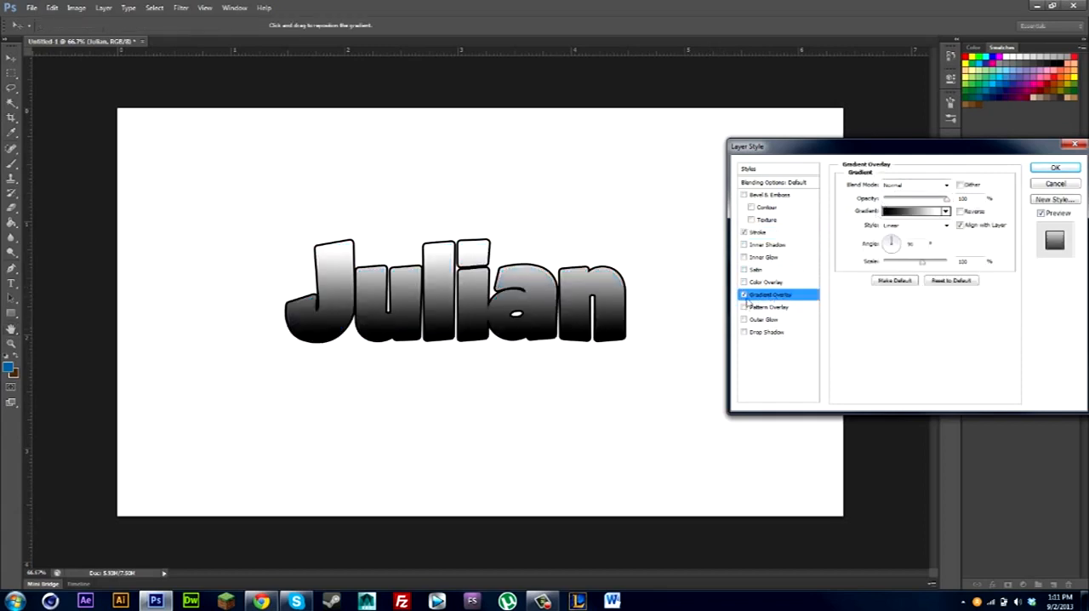
{"action": "left_click", "coordinate": [913, 186]}
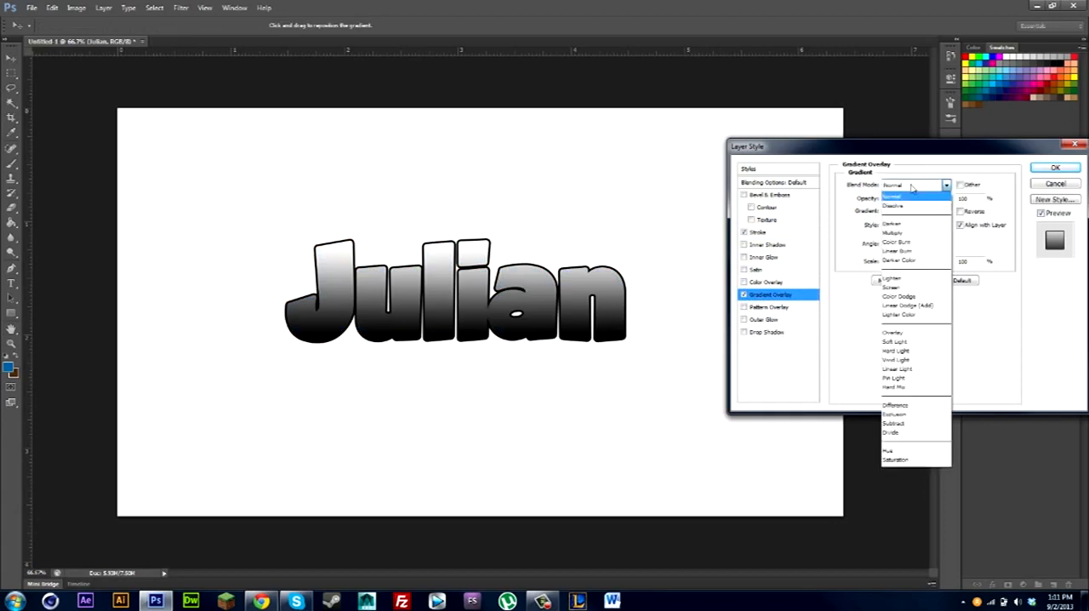
{"action": "left_click", "coordinate": [894, 333]}
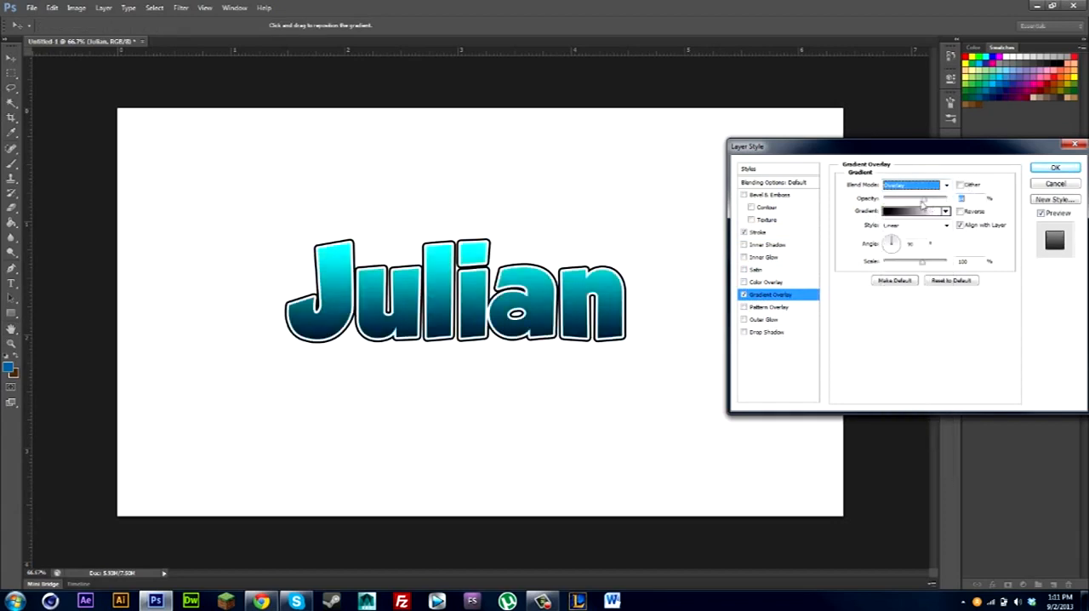
{"action": "left_click_drag", "start_coordinate": [924, 198], "coordinate": [895, 200]}
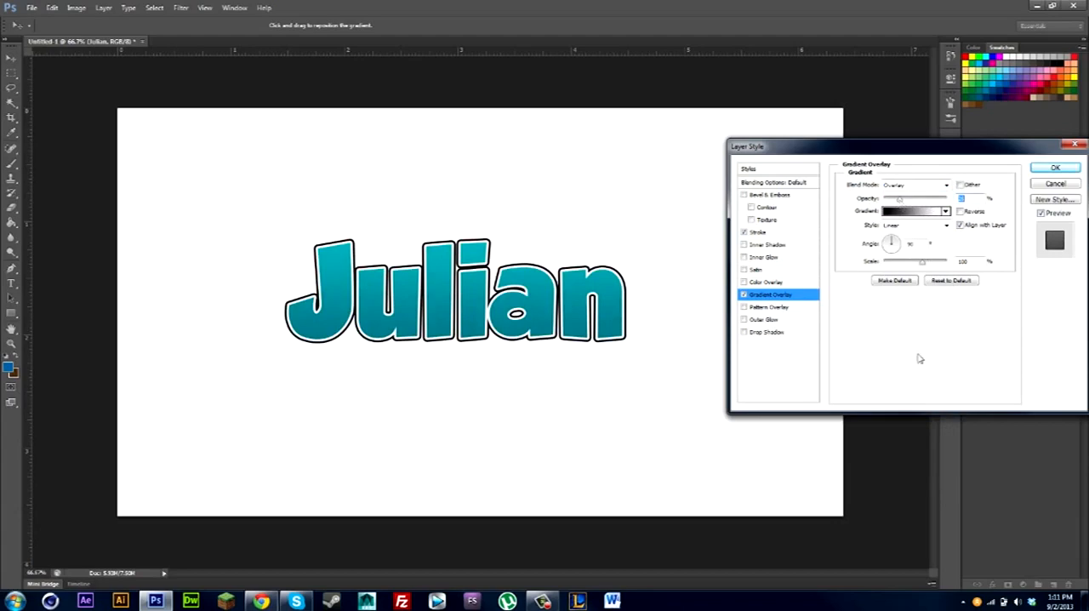
{"action": "left_click", "coordinate": [1053, 167]}
Rasterize the lettering's layer style again and add a new empty layer above it.
{"action": "right_click", "coordinate": [1043, 328]}
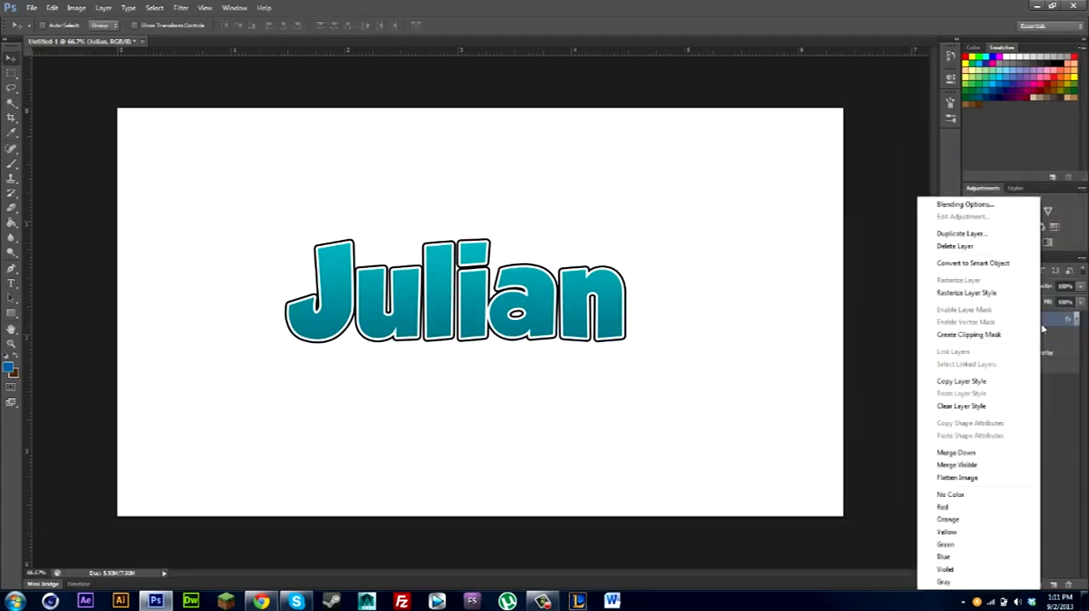
{"action": "left_click", "coordinate": [964, 291]}
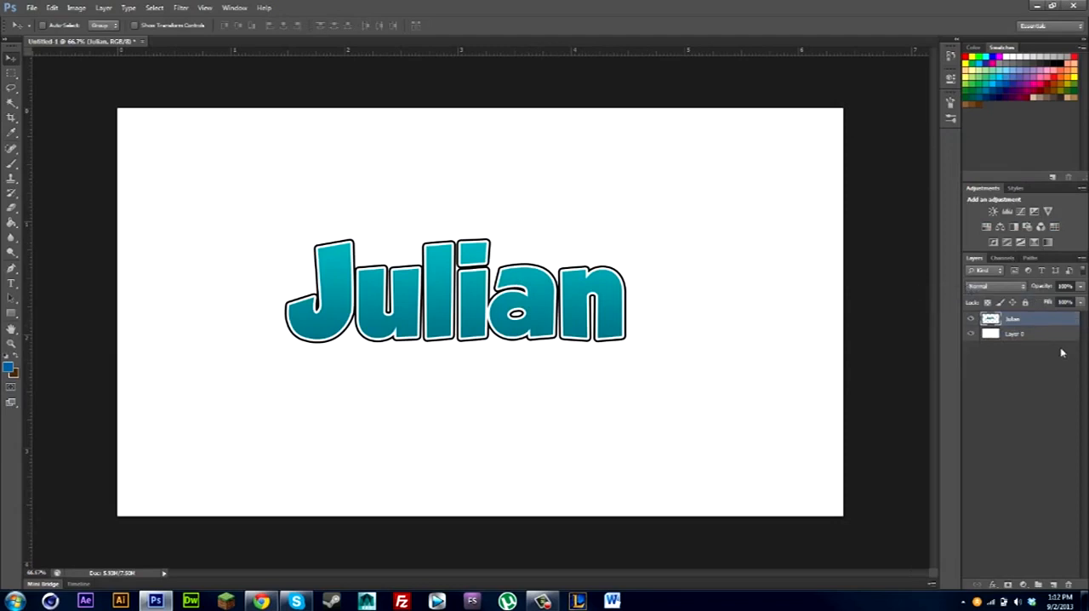
{"action": "left_click", "coordinate": [1053, 583]}
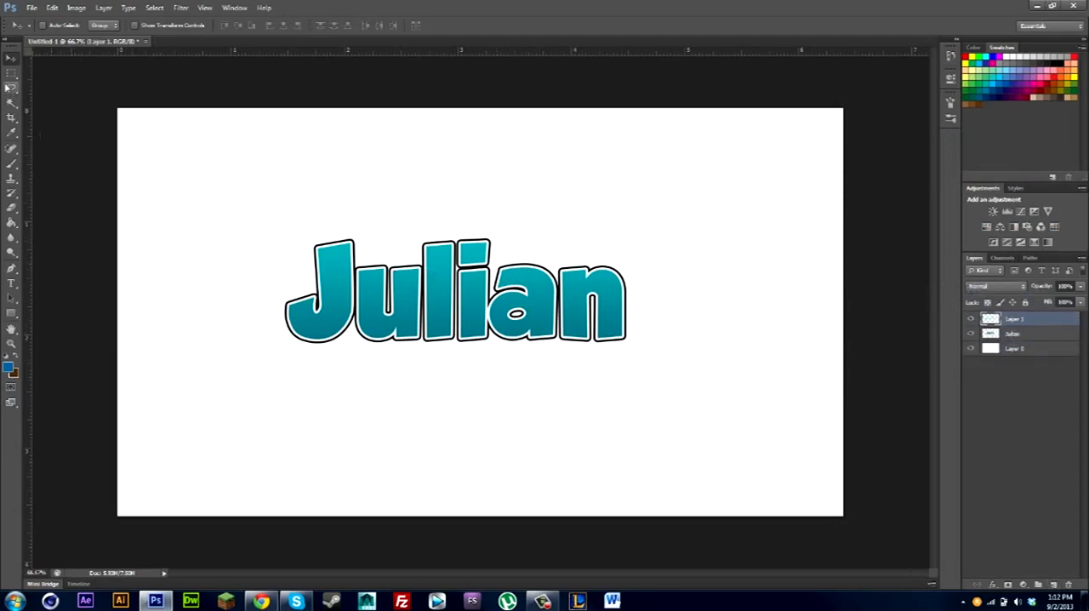
Select the teal fill of every letter on the lettering layer with the Magic Wand, and make the empty Layer 1 active.
{"action": "left_click", "coordinate": [10, 103]}
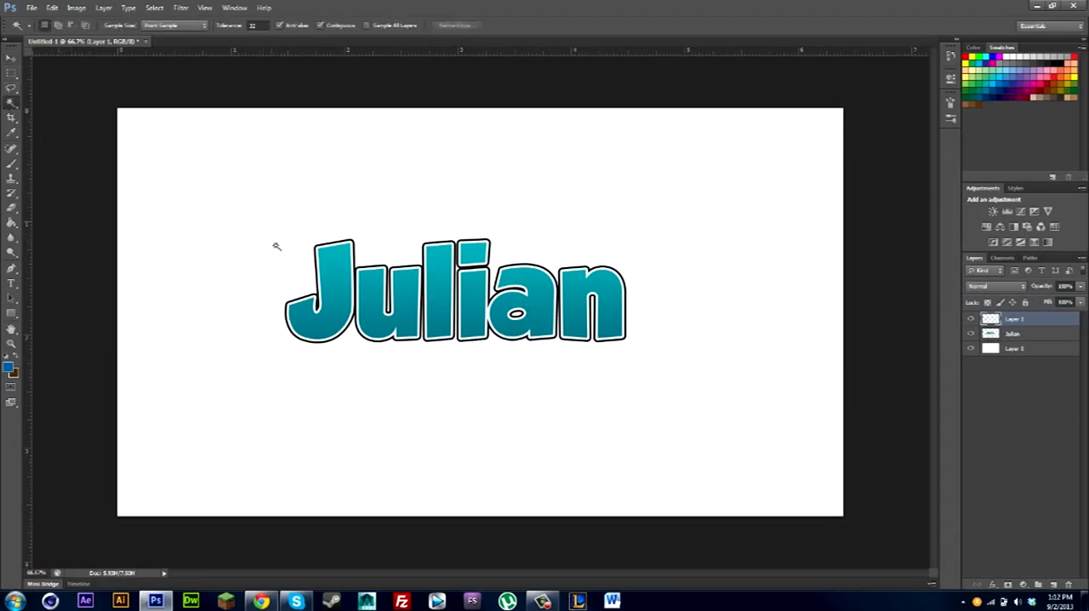
{"action": "left_click", "coordinate": [1010, 334]}
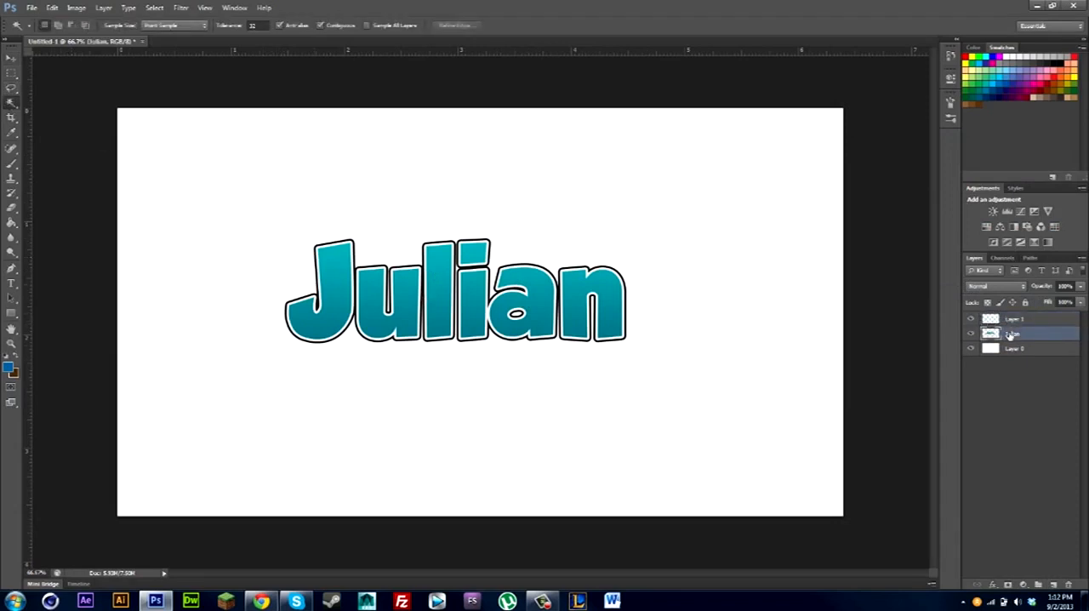
{"action": "left_click", "coordinate": [580, 305]}
{"action": "left_click", "coordinate": [548, 305]}
{"action": "left_click", "coordinate": [472, 298], "text": "shift"}
{"action": "left_click", "coordinate": [472, 254], "text": "shift"}
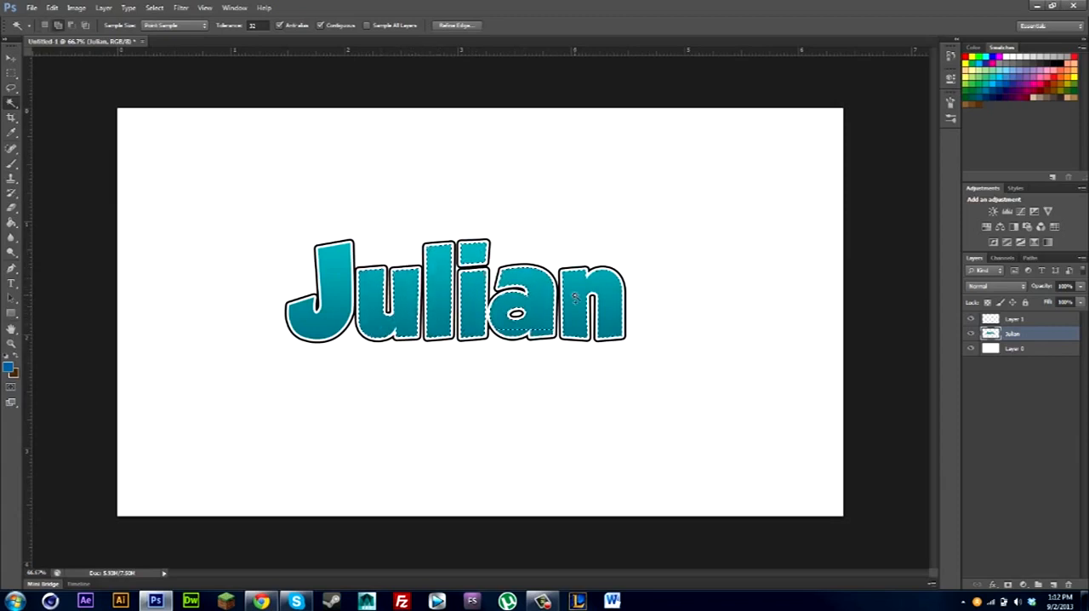
{"action": "left_click", "coordinate": [517, 332], "text": "shift"}
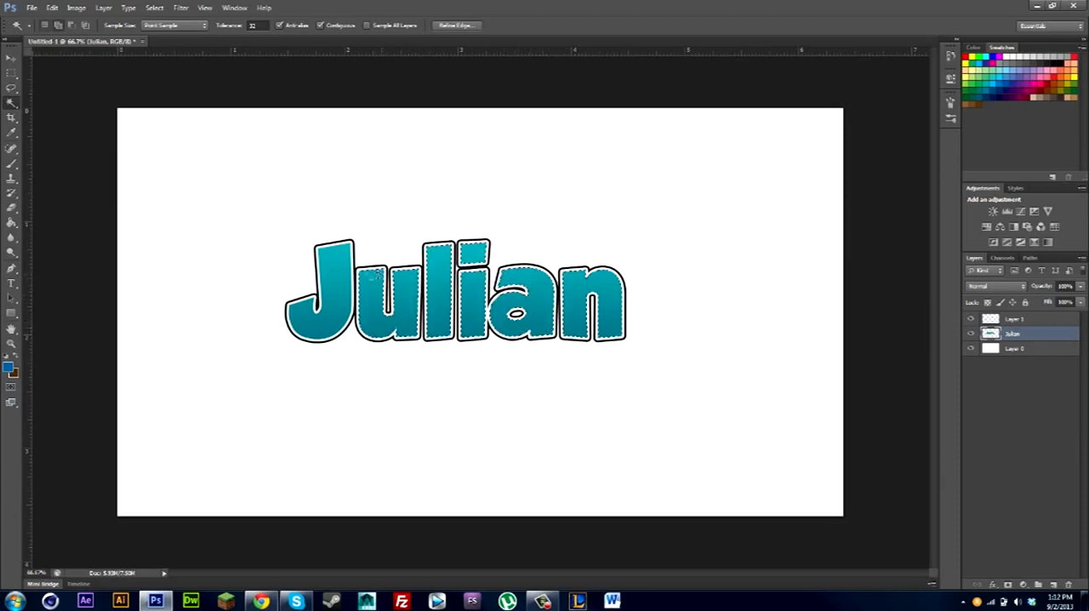
{"action": "left_click", "coordinate": [332, 280], "text": "shift"}
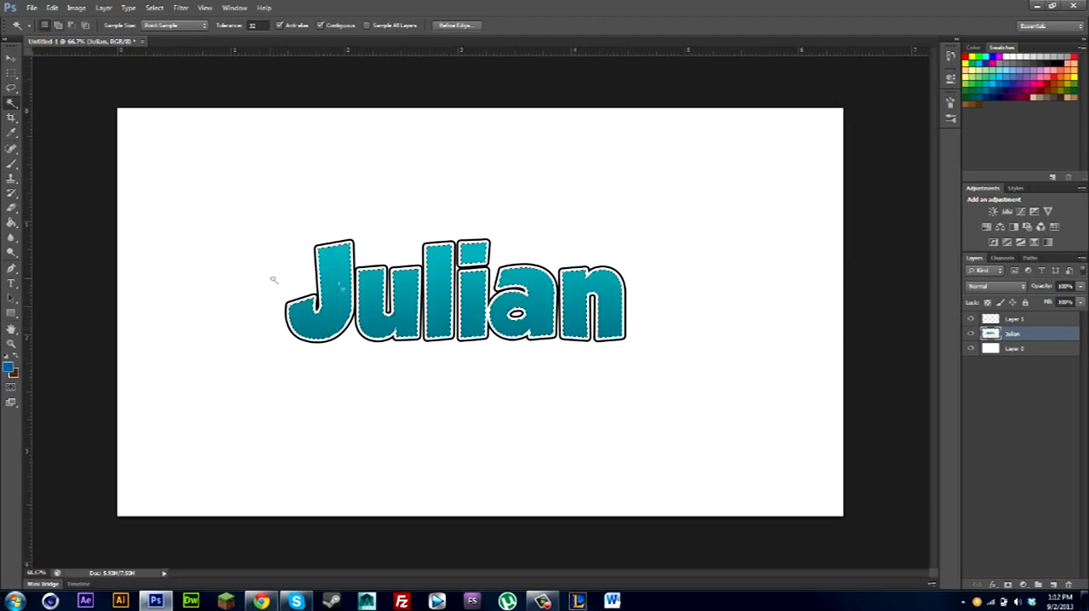
{"action": "left_click", "coordinate": [1043, 321]}
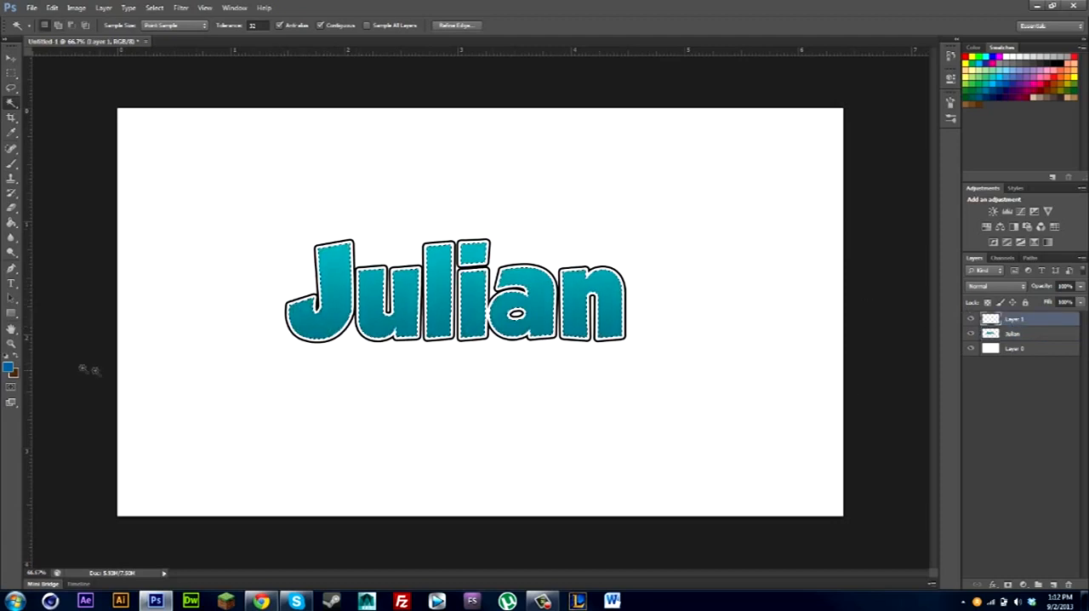
{"action": "left_click", "coordinate": [15, 374]}
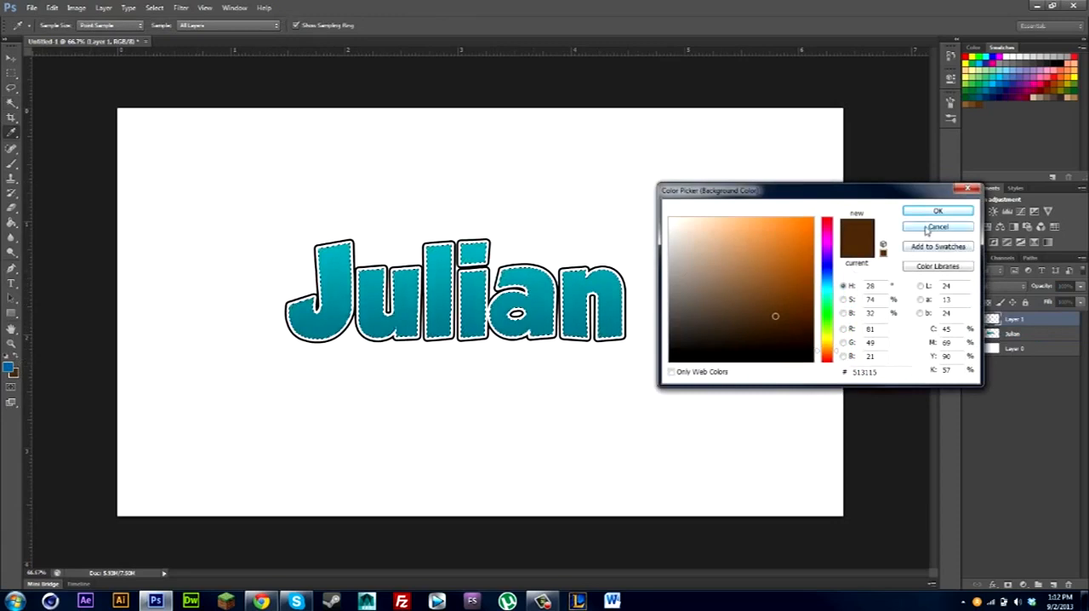
{"action": "left_click", "coordinate": [615, 187]}
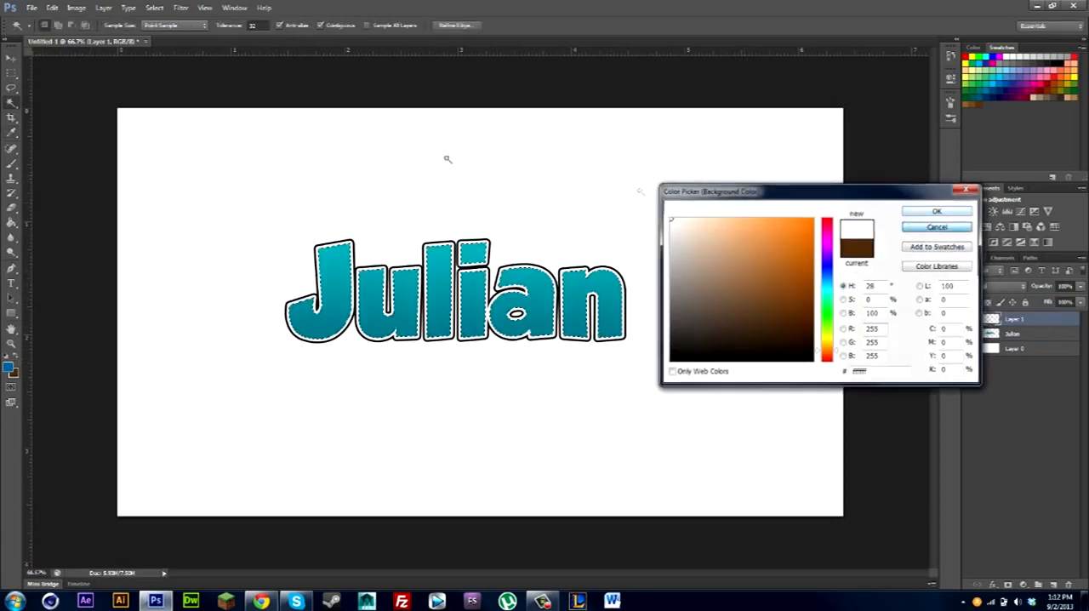
{"action": "key", "text": "Return"}
{"action": "left_click", "coordinate": [12, 75]}
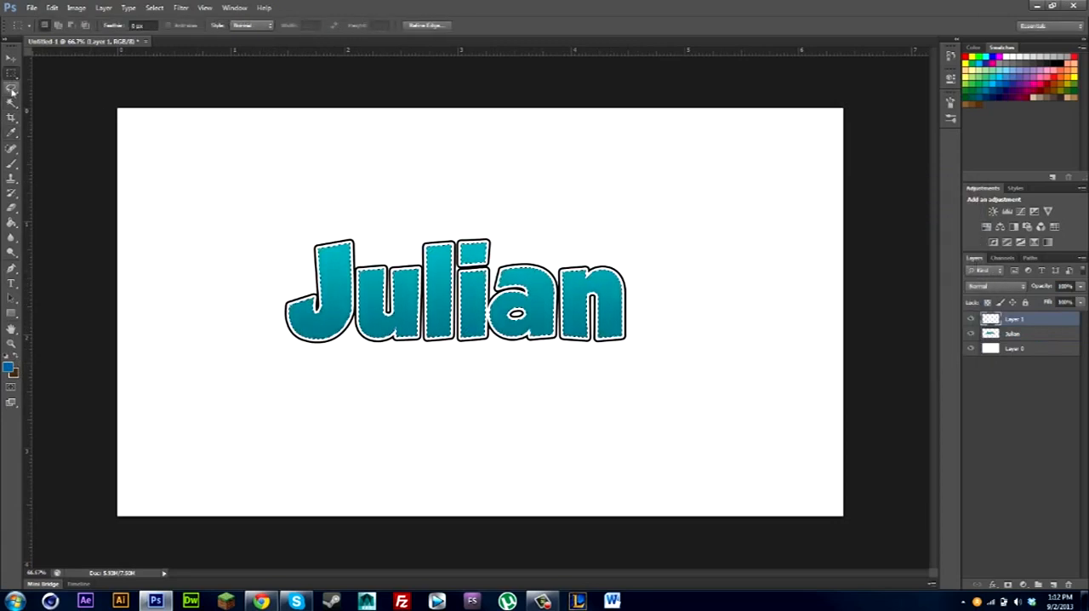
{"action": "right_click", "coordinate": [252, 148]}
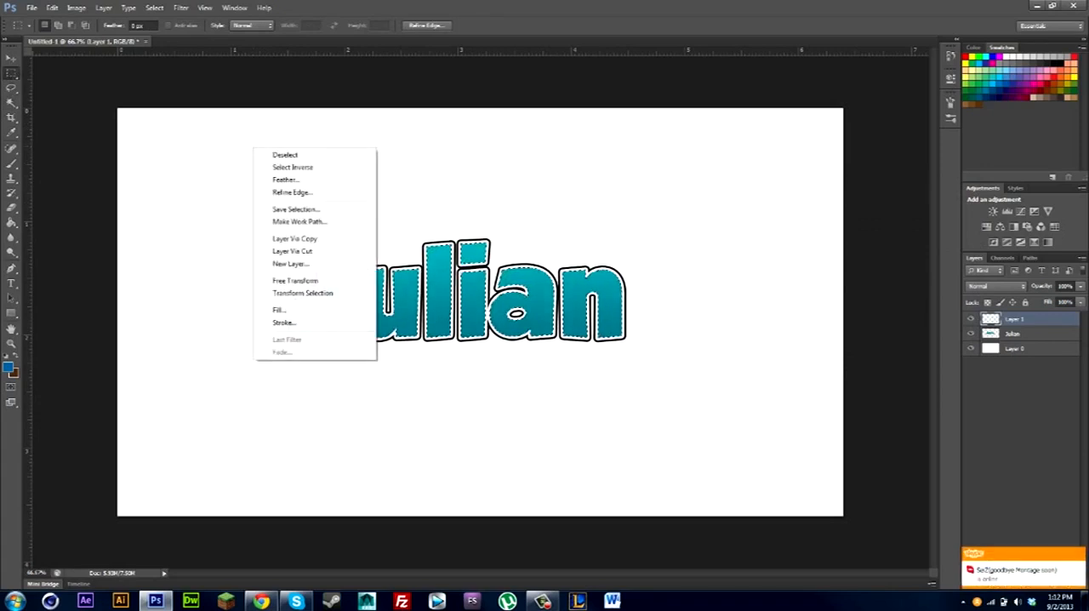
{"action": "key", "text": "Escape"}
Expand the selection around the letters slightly.
{"action": "left_click", "coordinate": [154, 7]}
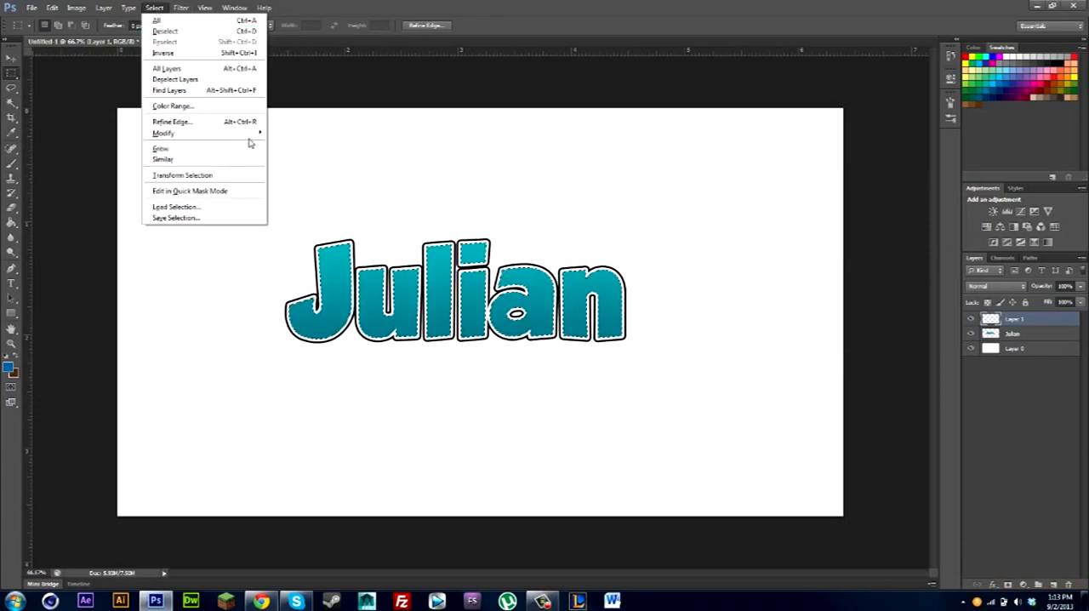
{"action": "mouse_move", "coordinate": [253, 133]}
{"action": "left_click", "coordinate": [295, 154]}
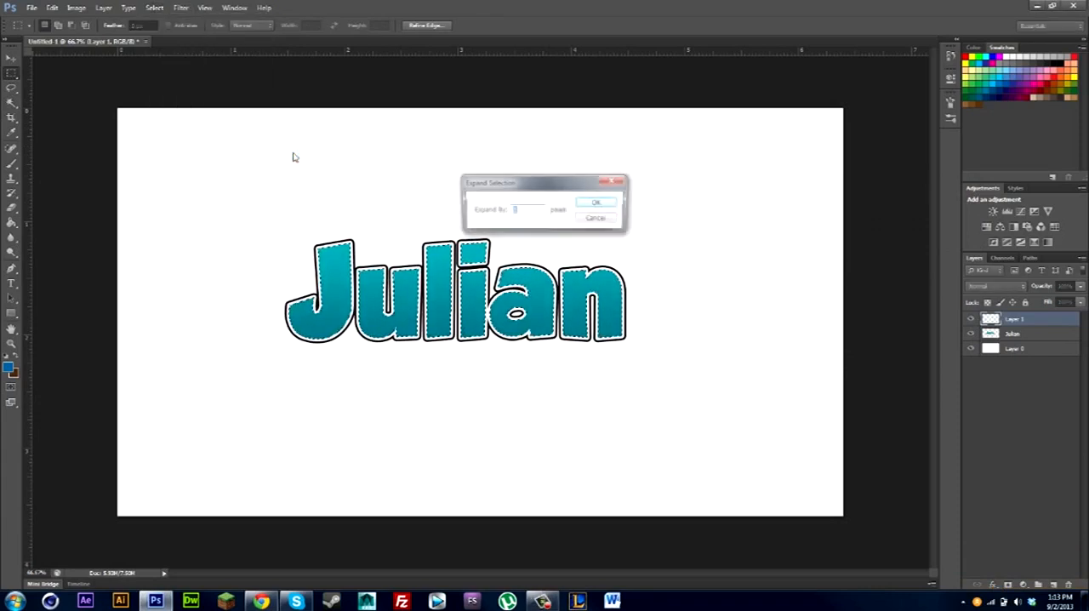
{"action": "left_click", "coordinate": [605, 204]}
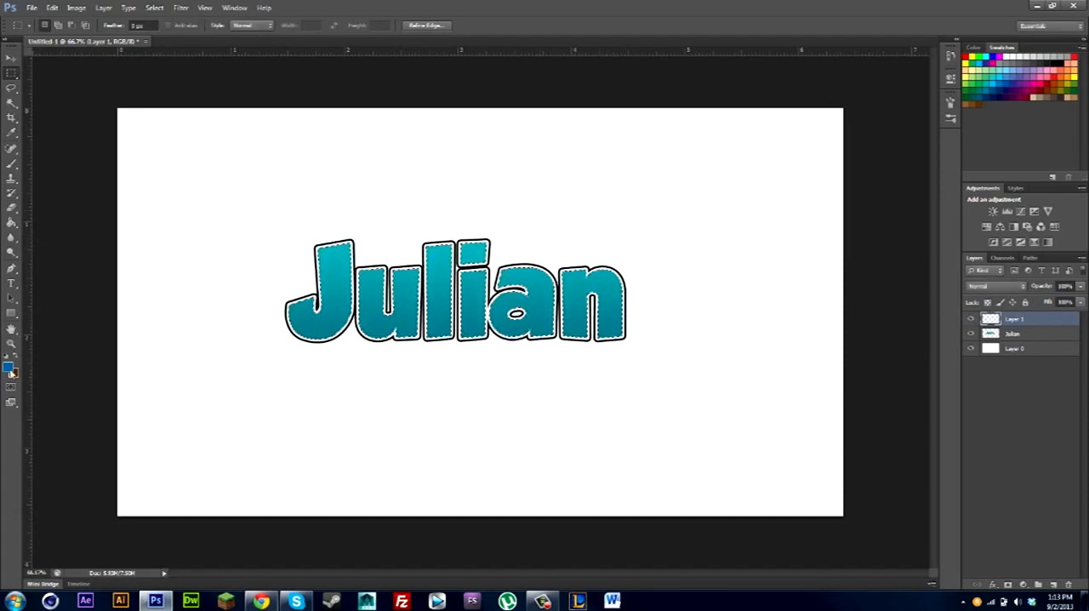
Set the foreground color to white (ffffff), fill the letter selection on Layer 1 with the Paint Bucket, and deselect.
{"action": "key", "text": "i"}
{"action": "left_click", "coordinate": [8, 366]}
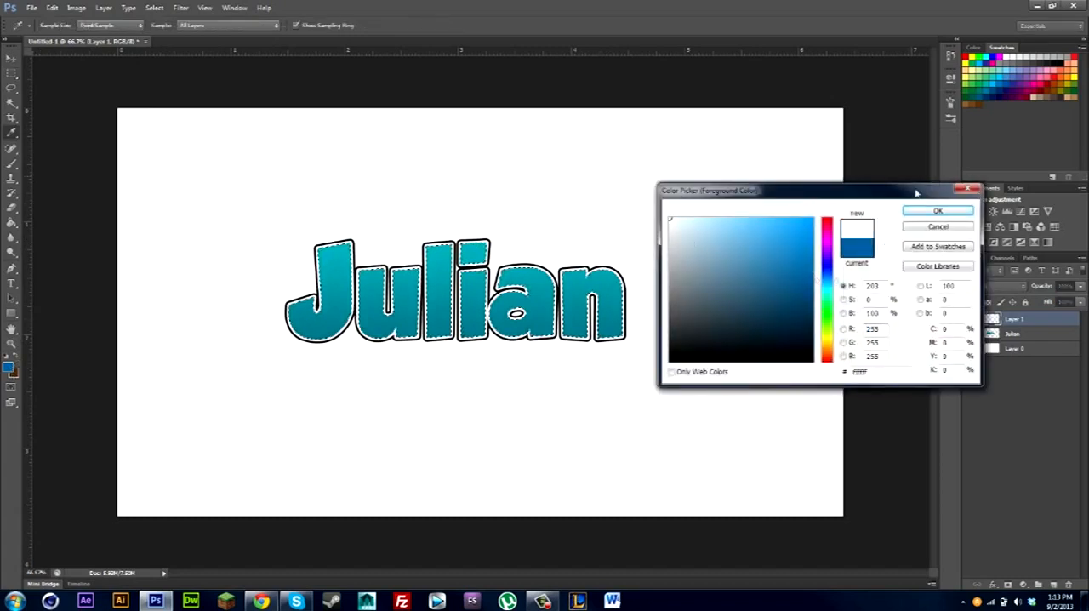
{"action": "left_click", "coordinate": [937, 210]}
{"action": "left_click", "coordinate": [11, 223]}
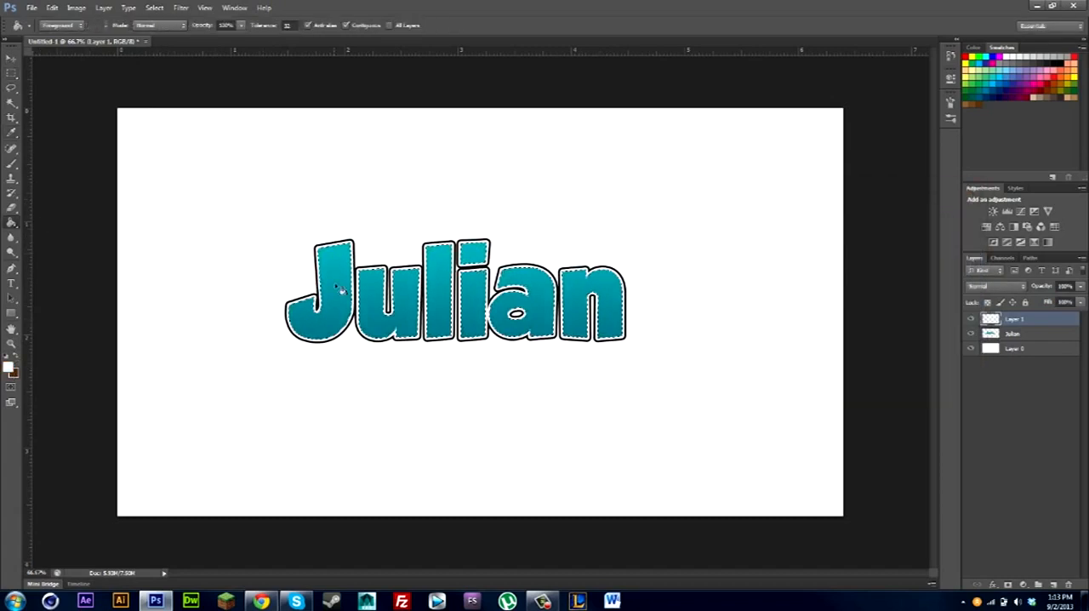
{"action": "left_click", "coordinate": [336, 289]}
{"action": "key", "text": "ctrl+d"}
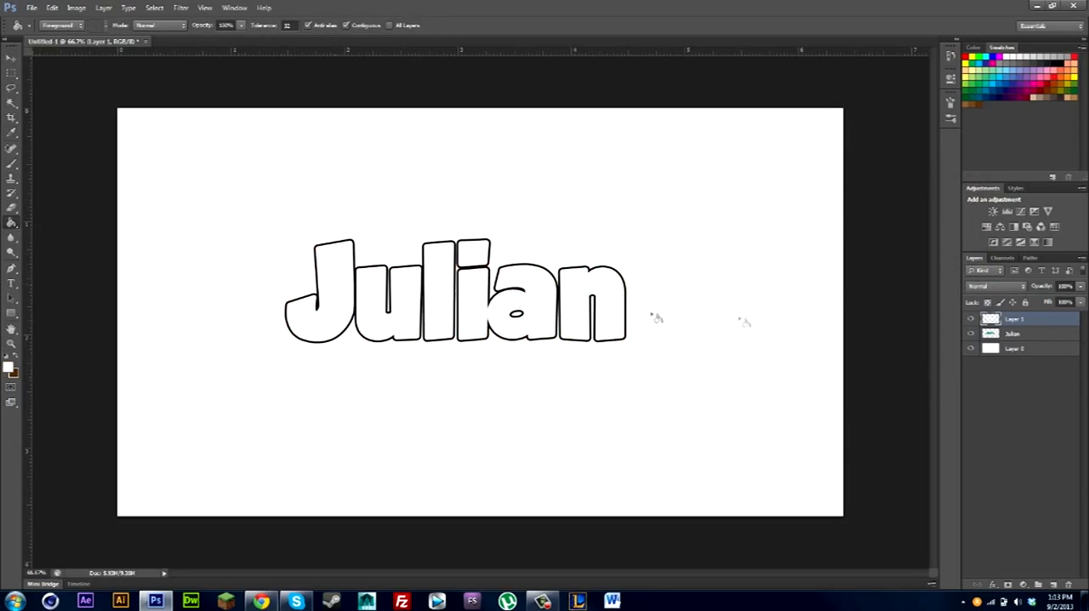
{"action": "left_click", "coordinate": [971, 319]}
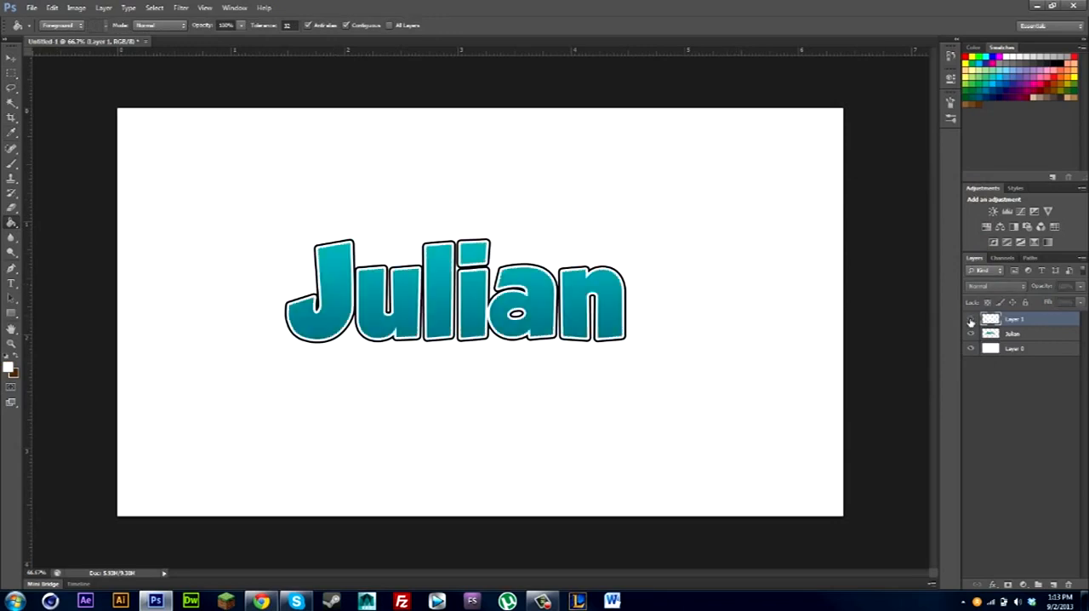
{"action": "left_click", "coordinate": [971, 319]}
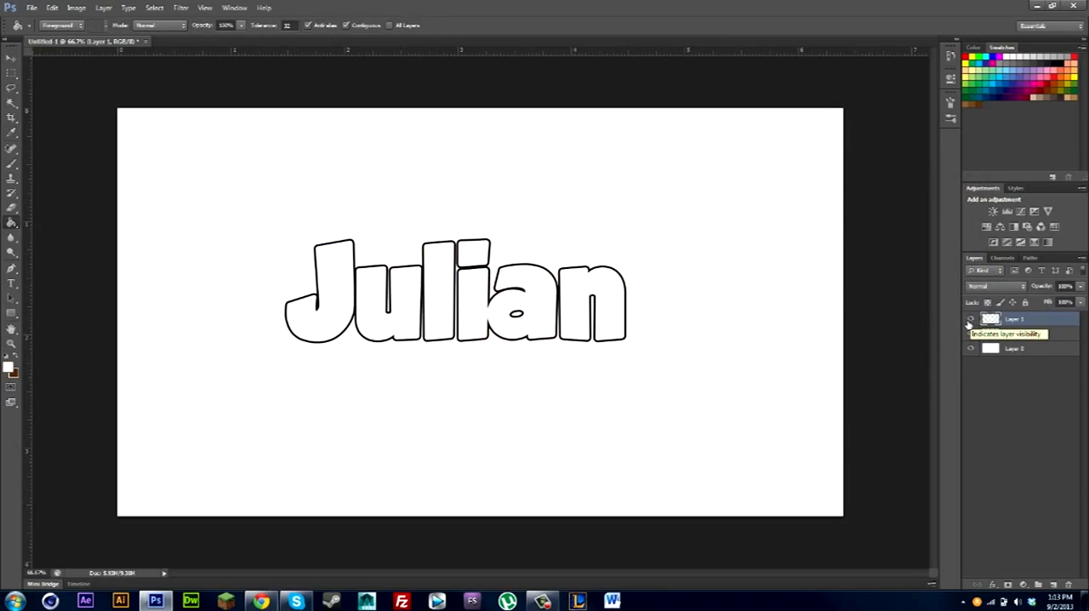
Give Layer 1 a black Inner Glow in Normal blend mode with an enlarged size and about 25% opacity.
{"action": "double_click", "coordinate": [1056, 321]}
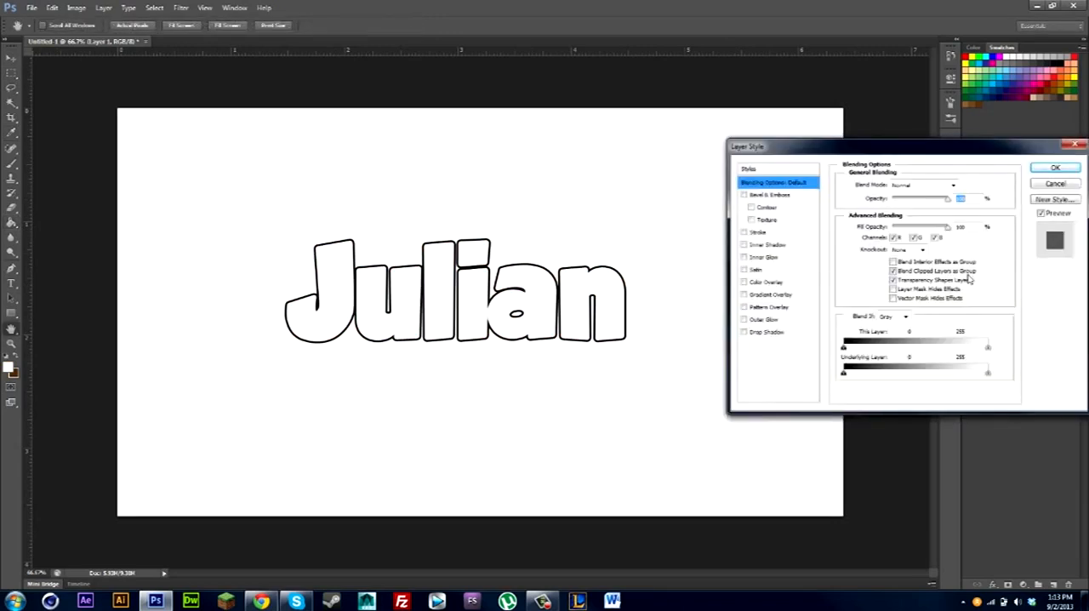
{"action": "left_click", "coordinate": [773, 258]}
{"action": "left_click", "coordinate": [868, 227]}
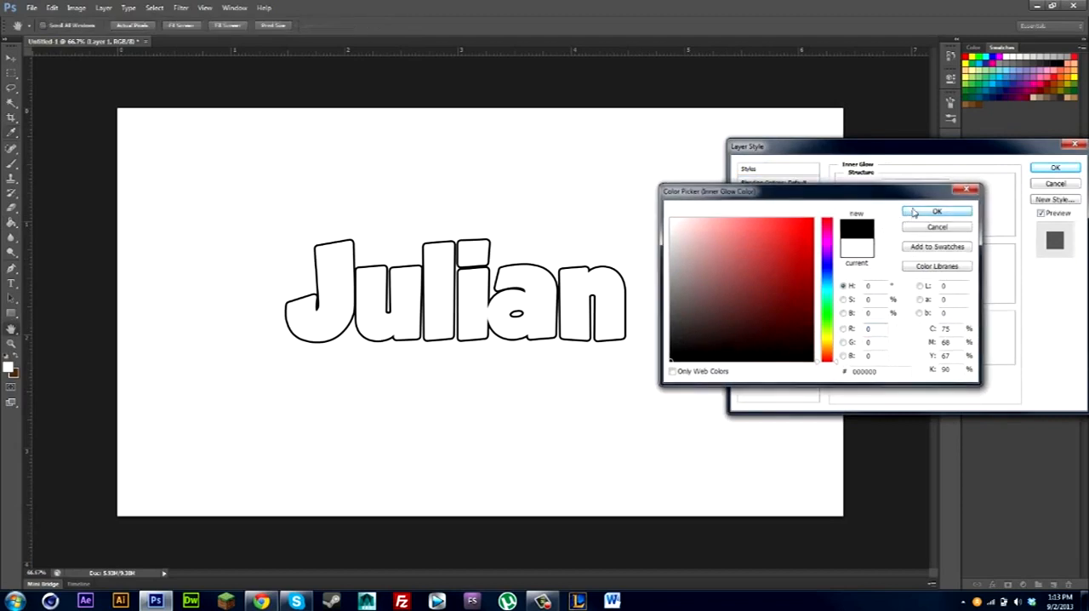
{"action": "left_click", "coordinate": [937, 210]}
{"action": "left_click", "coordinate": [915, 185]}
{"action": "left_click", "coordinate": [912, 185]}
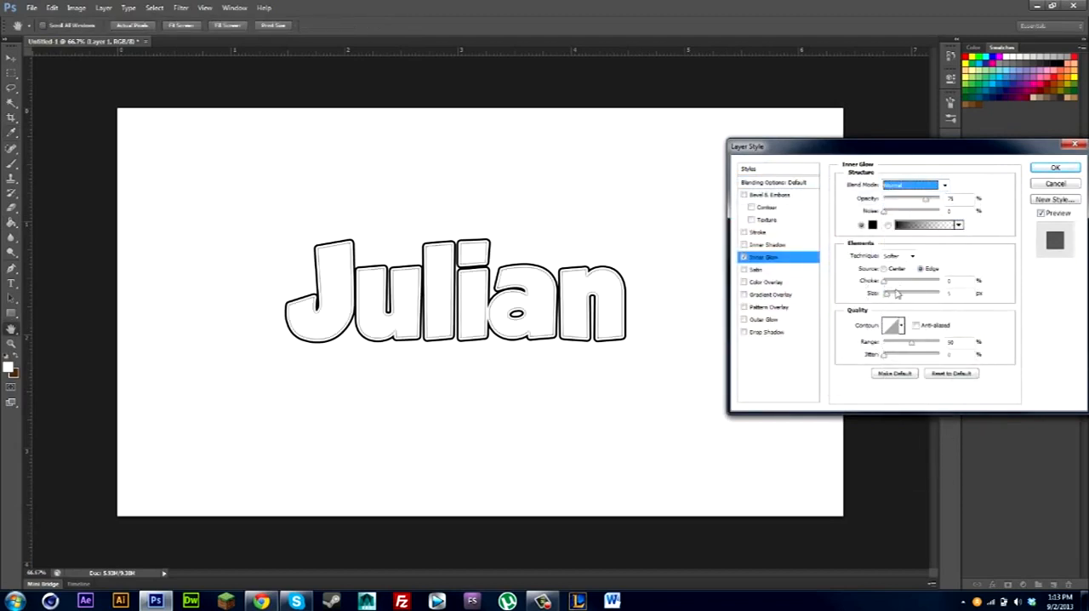
{"action": "left_click_drag", "start_coordinate": [895, 293], "coordinate": [894, 297]}
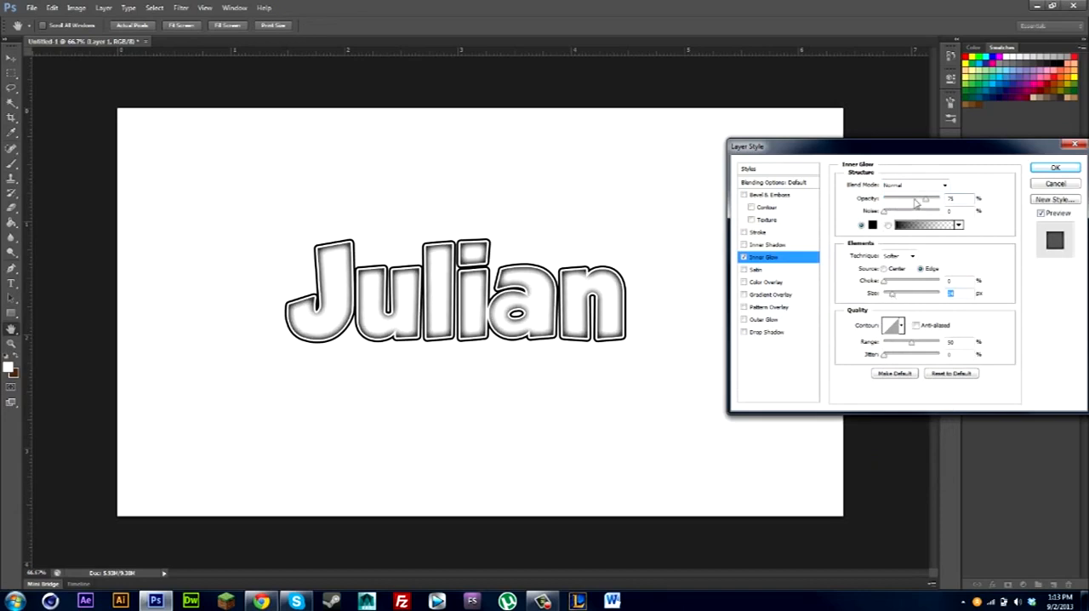
{"action": "left_click_drag", "start_coordinate": [918, 201], "coordinate": [896, 201]}
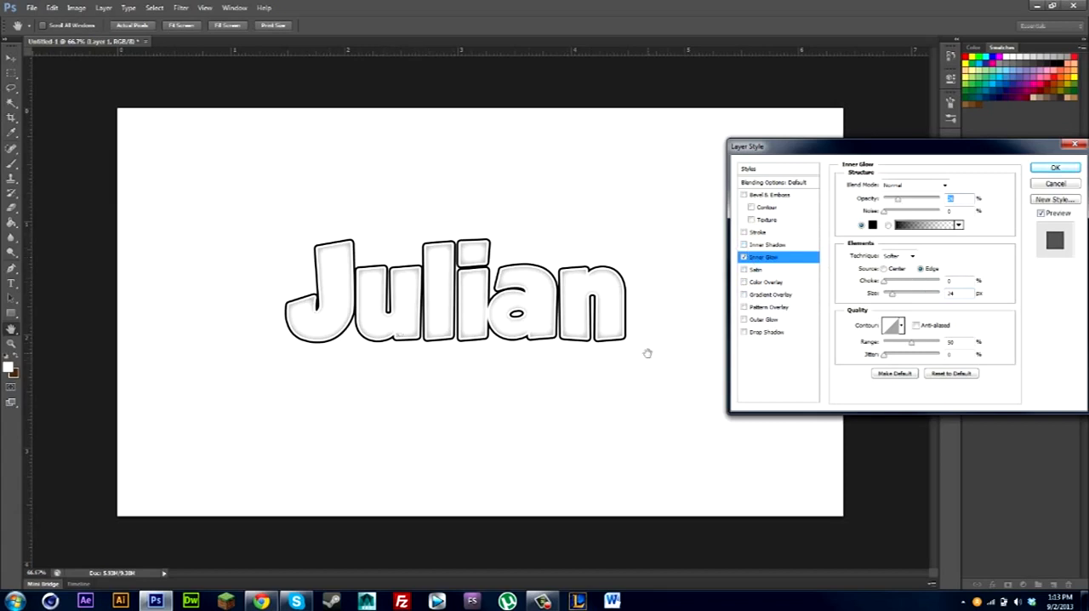
Add a linear black-to-white Gradient Overlay to Layer 1 with about 23% opacity and 38% scale, and apply the layer style.
{"action": "left_click", "coordinate": [745, 294]}
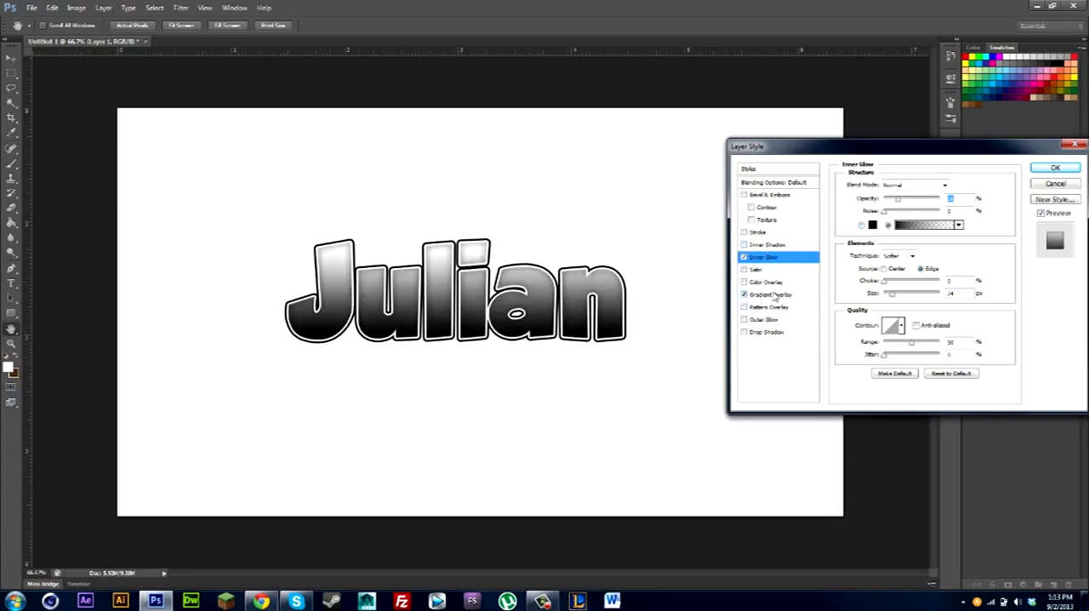
{"action": "left_click", "coordinate": [772, 294]}
{"action": "mouse_move", "coordinate": [900, 264]}
{"action": "left_mouse_down"}
{"action": "mouse_move", "coordinate": [890, 266]}
{"action": "mouse_move", "coordinate": [904, 262]}
{"action": "left_mouse_up"}
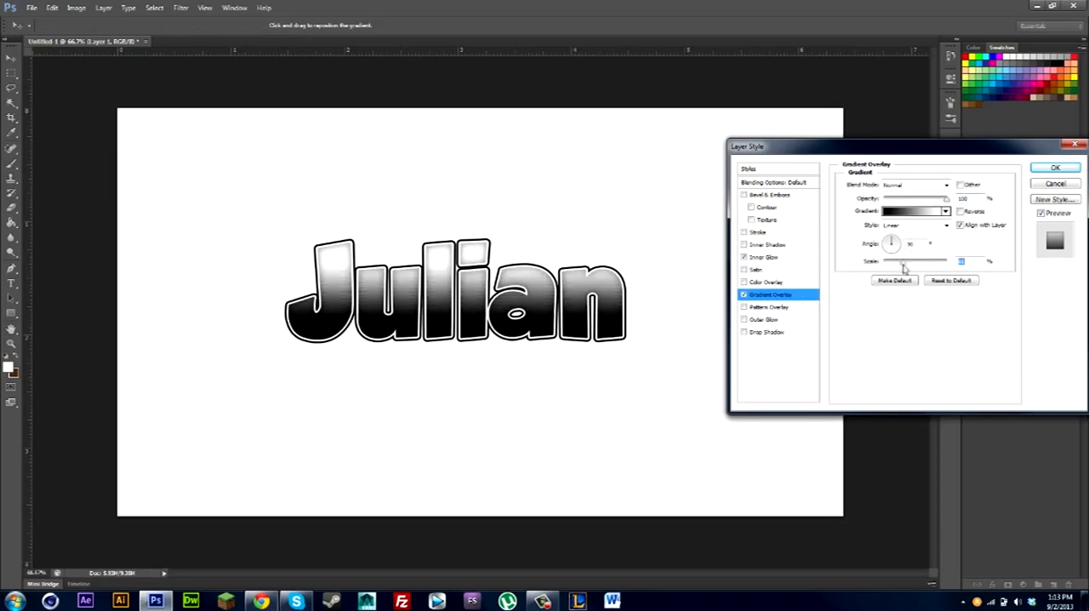
{"action": "left_click_drag", "start_coordinate": [910, 199], "coordinate": [900, 201]}
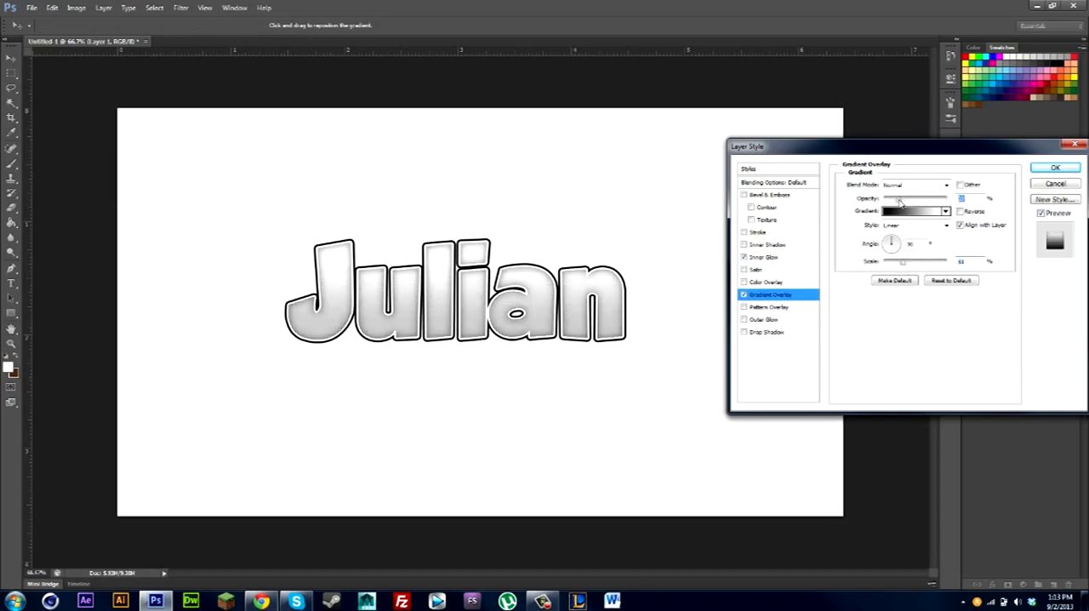
{"action": "left_click_drag", "start_coordinate": [903, 264], "coordinate": [898, 266]}
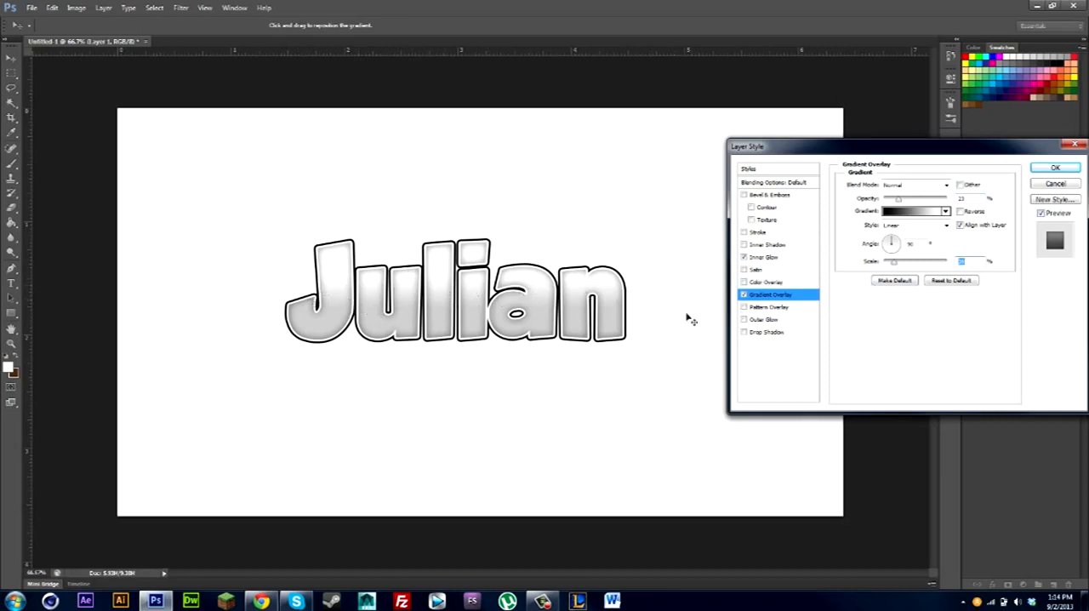
{"action": "left_click", "coordinate": [1062, 168]}
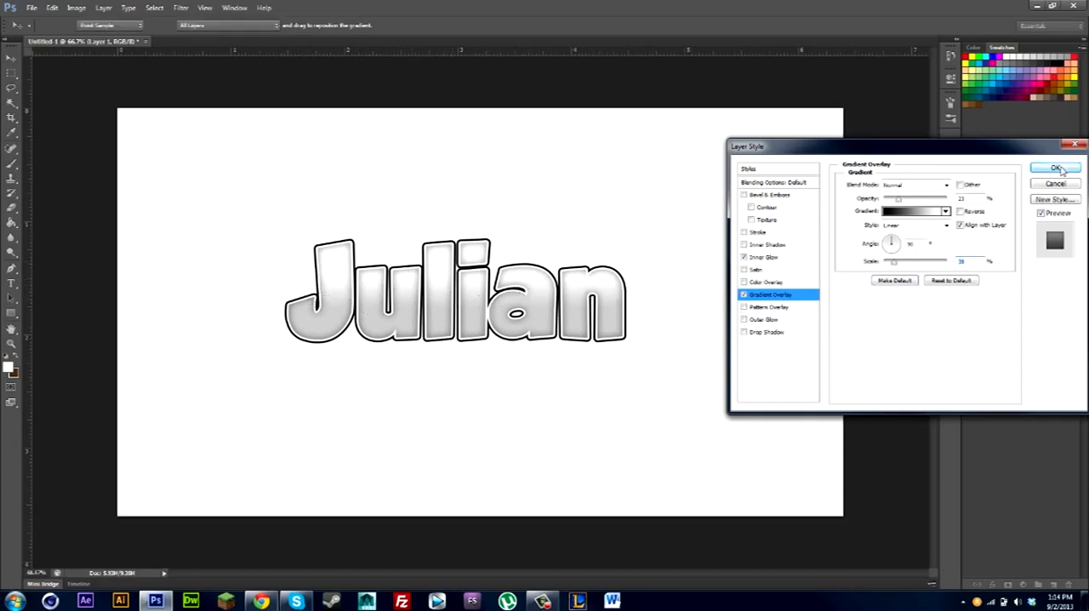
Rasterize Layer 1's layer style and set the layer's blend mode to Multiply.
{"action": "right_click", "coordinate": [1048, 321]}
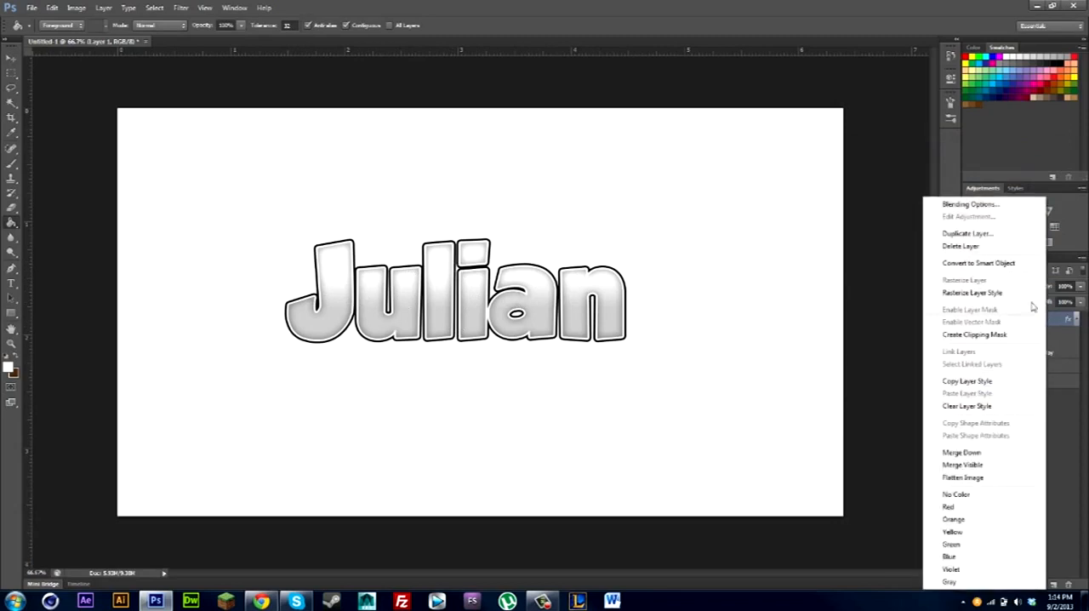
{"action": "left_click", "coordinate": [975, 292]}
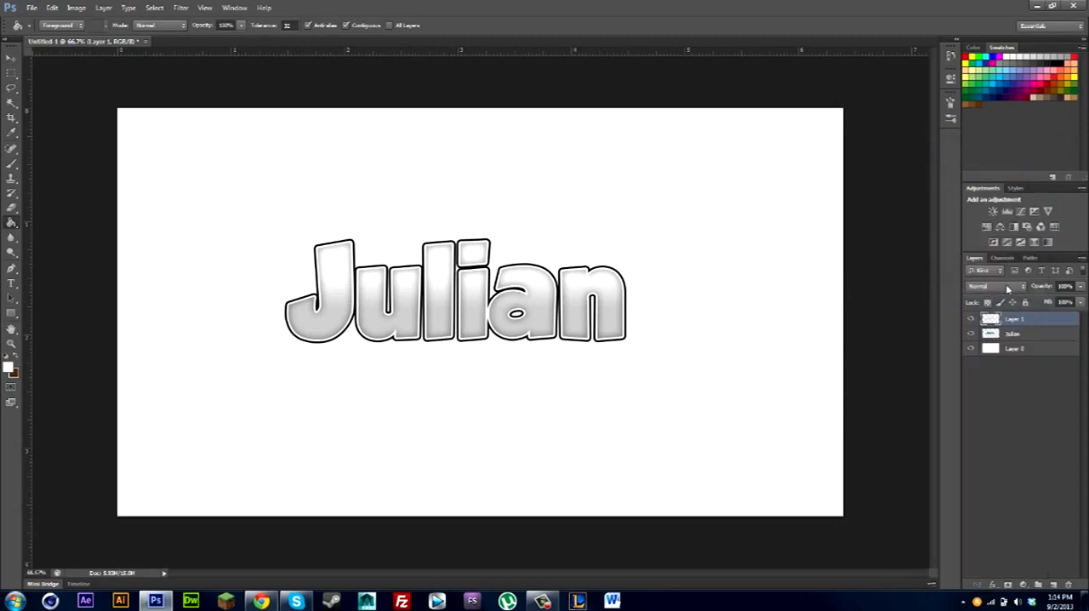
{"action": "left_click", "coordinate": [994, 287]}
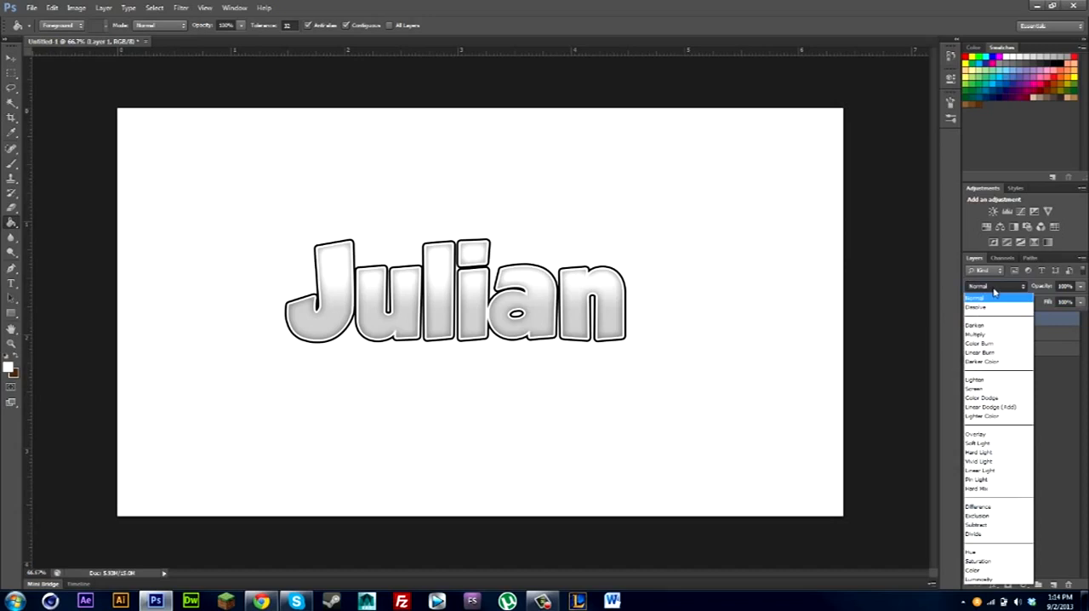
{"action": "left_click", "coordinate": [991, 288]}
{"action": "left_click", "coordinate": [992, 287]}
{"action": "left_click", "coordinate": [992, 287]}
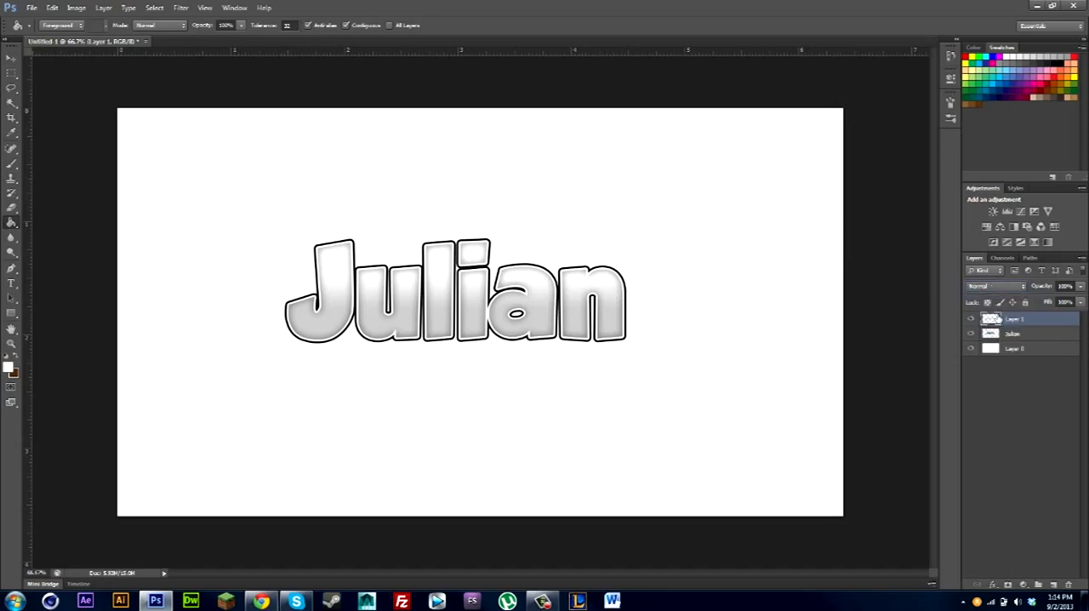
{"action": "key", "text": "Down"}
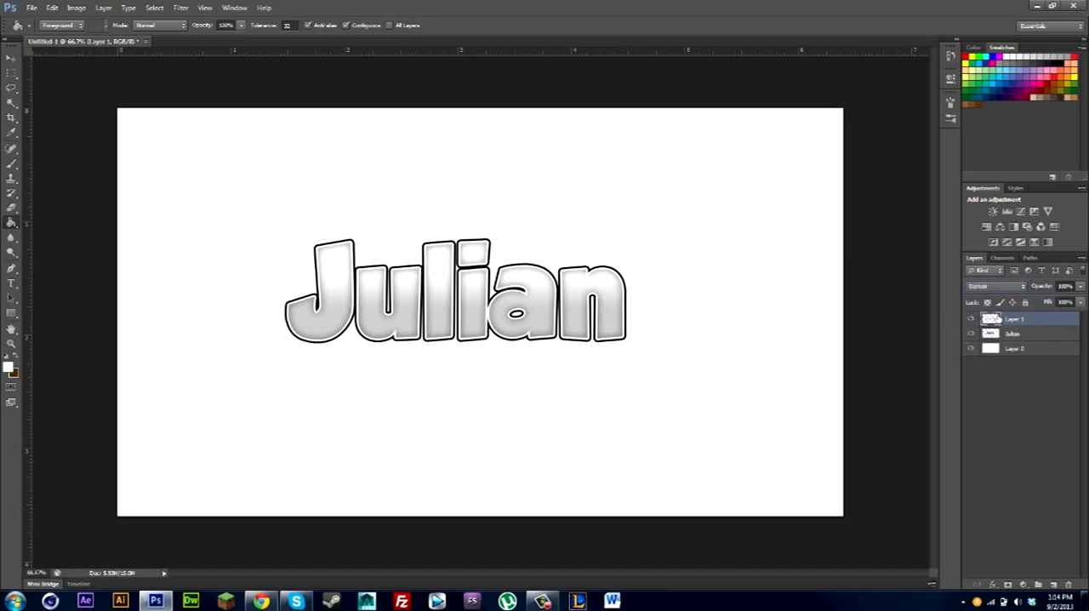
{"action": "key", "text": "Down"}
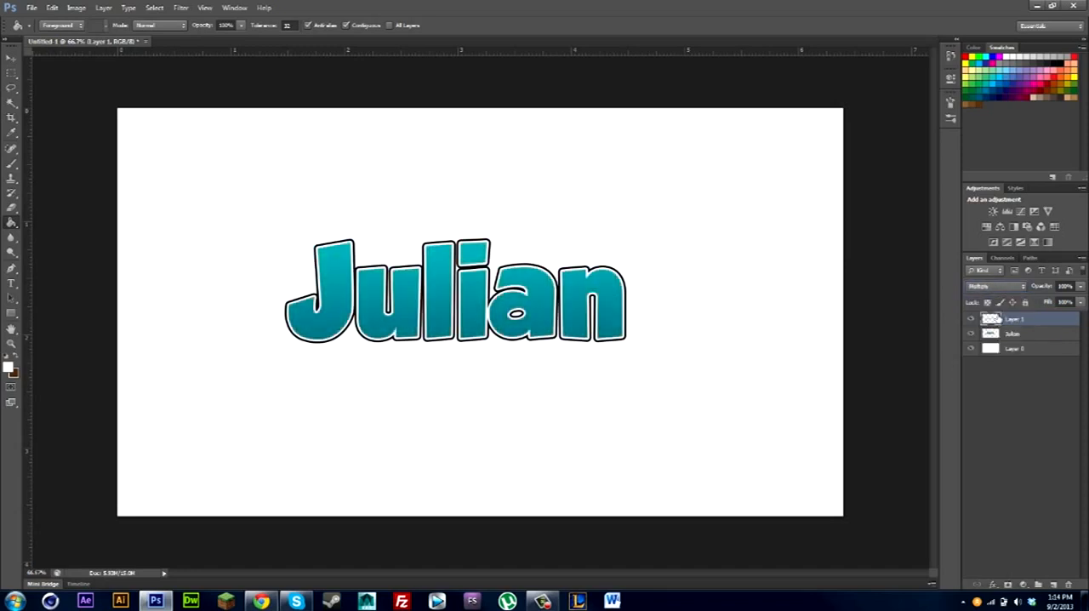
{"action": "left_click", "coordinate": [1020, 397]}
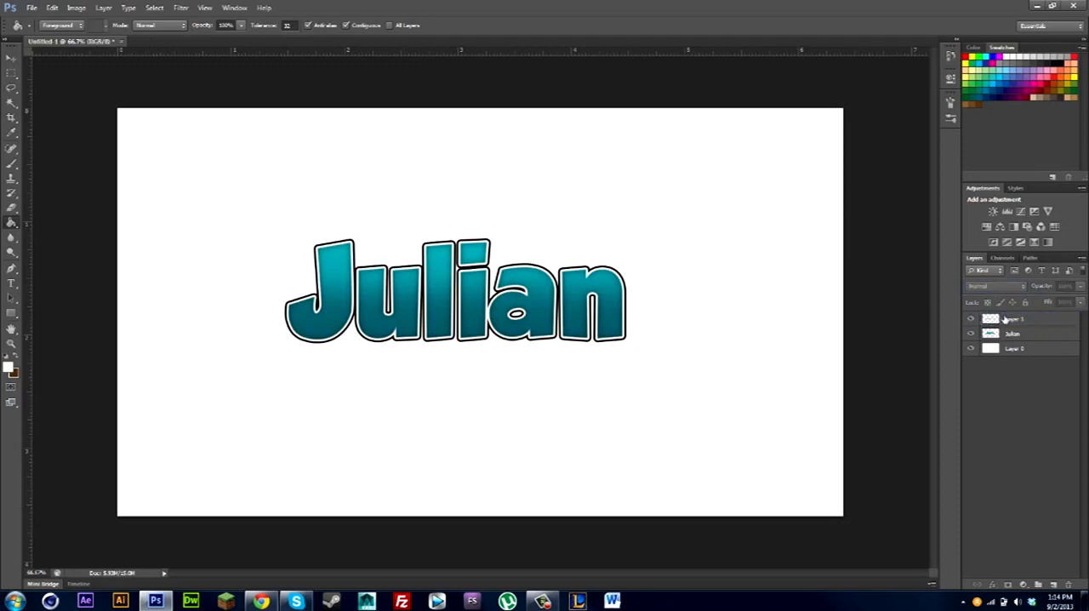
{"action": "left_click", "coordinate": [1005, 318]}
{"action": "left_click", "coordinate": [1032, 414]}
Add a new layer above Layer 1 and make a wide elliptical selection covering the lettering's upper half and extending past both canvas sides.
{"action": "left_click", "coordinate": [11, 58]}
{"action": "left_click", "coordinate": [1009, 317]}
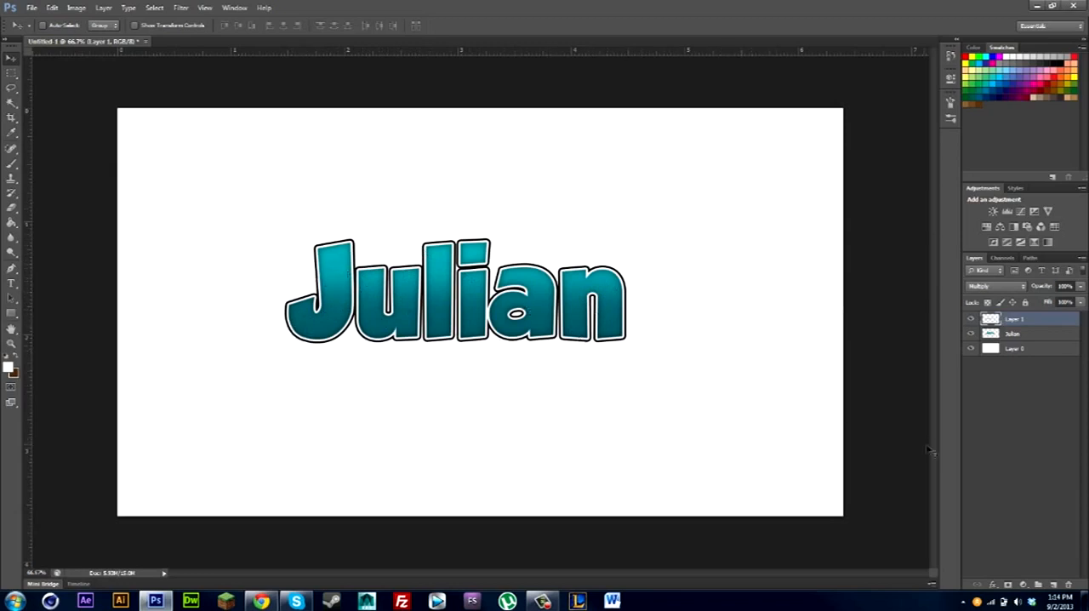
{"action": "left_click", "coordinate": [1053, 584]}
{"action": "left_click", "coordinate": [12, 75]}
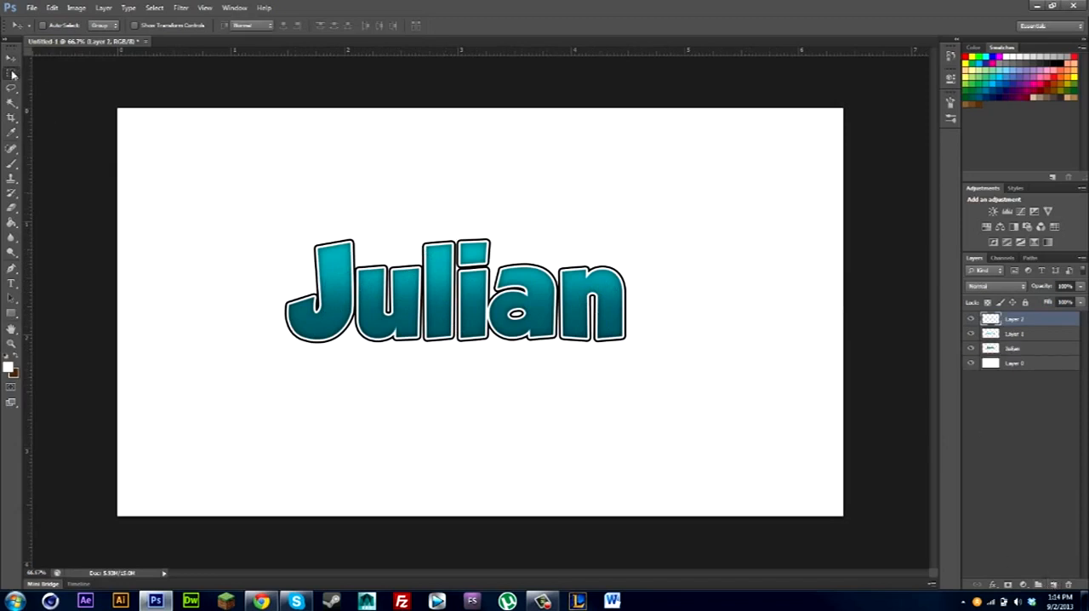
{"action": "left_click", "coordinate": [11, 75]}
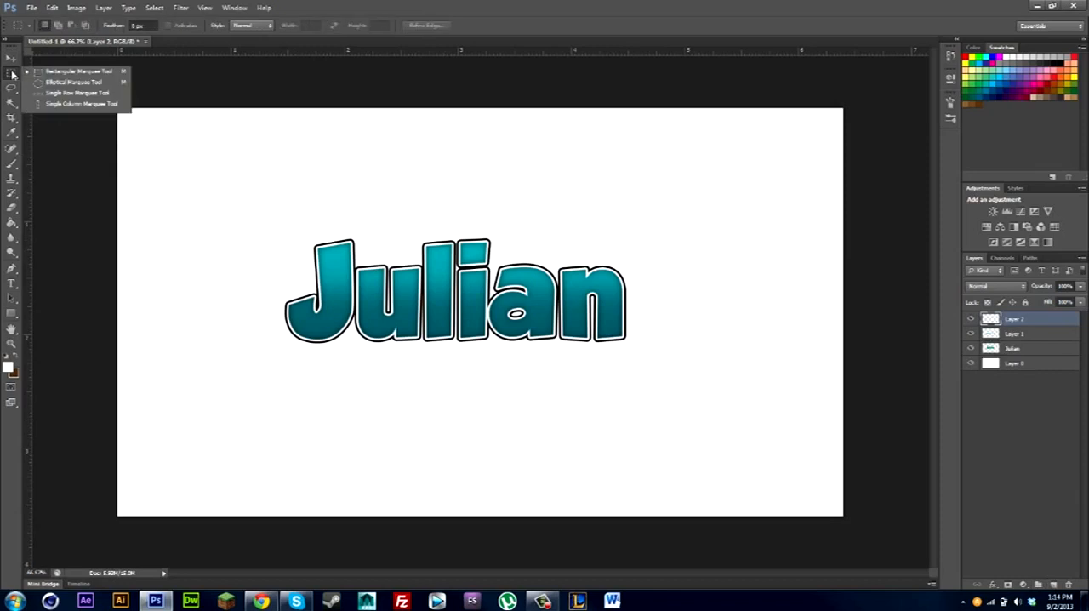
{"action": "left_click", "coordinate": [59, 85]}
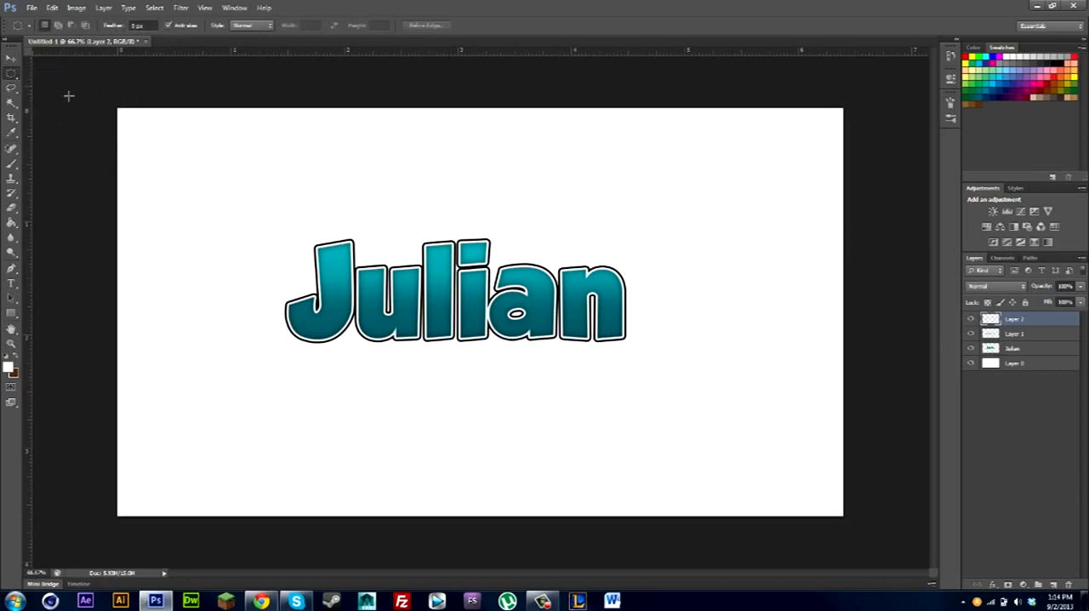
{"action": "left_click_drag", "start_coordinate": [90, 74], "coordinate": [674, 249]}
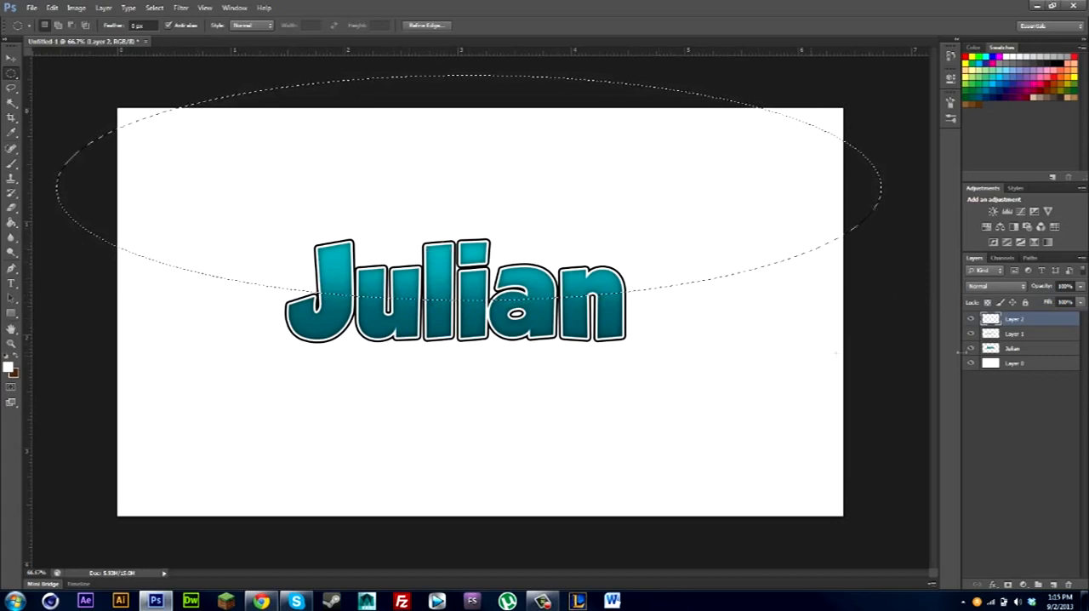
Paint a white highlight along the ellipse's lower edge across the letters with a soft 300 px brush at 0% hardness, and deselect.
{"action": "left_click", "coordinate": [12, 165]}
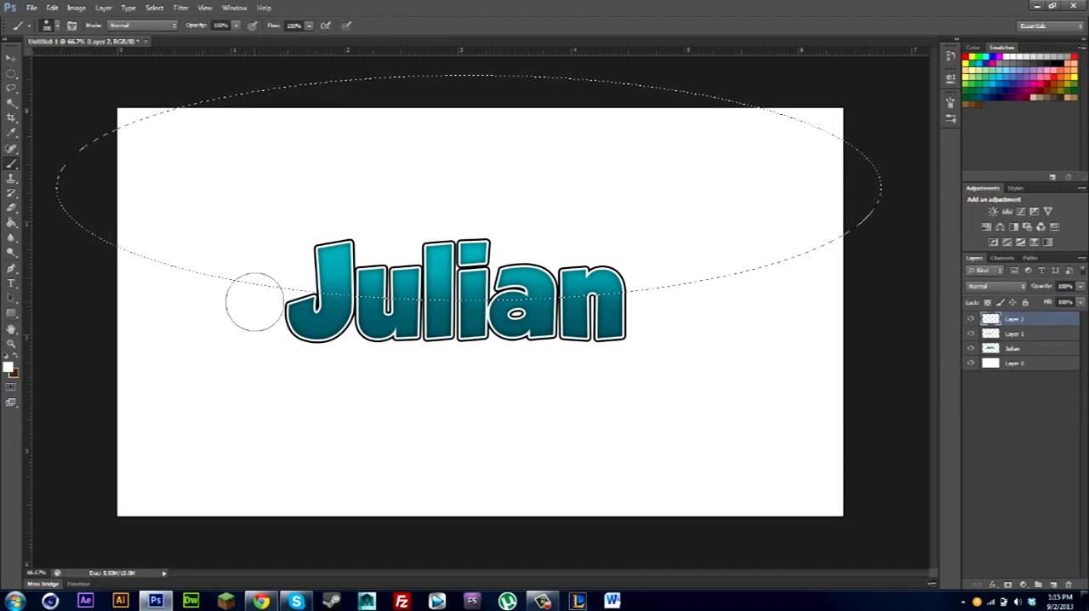
{"action": "key", "text": "bracketright"}
{"action": "key", "text": "bracketright"}
{"action": "key", "text": "bracketright"}
{"action": "key", "text": "bracketright"}
{"action": "key", "text": "bracketright"}
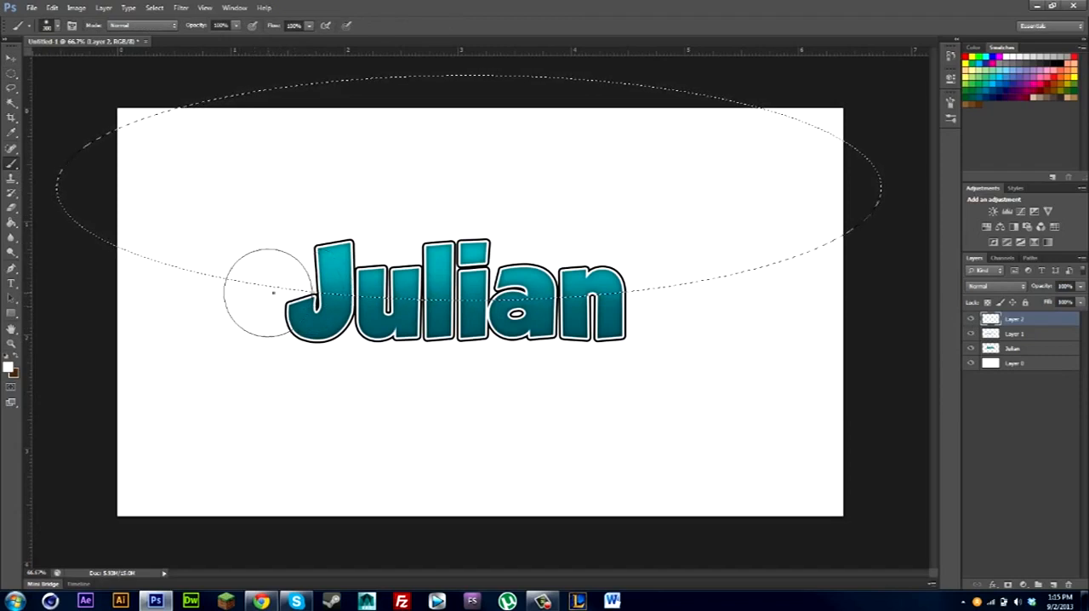
{"action": "right_click", "coordinate": [273, 291]}
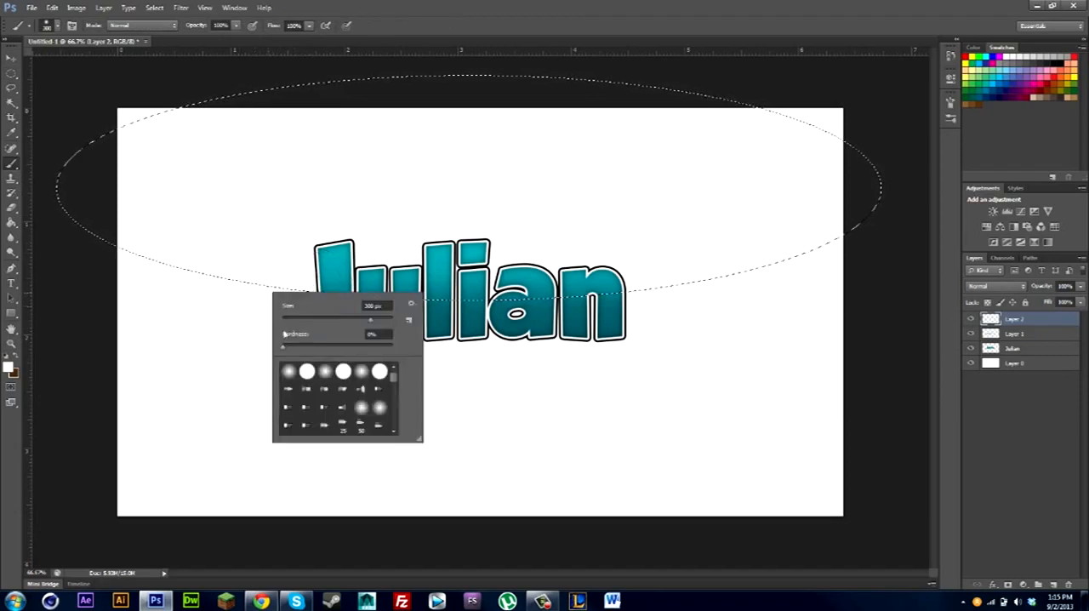
{"action": "left_click", "coordinate": [56, 371]}
{"action": "left_click_drag", "start_coordinate": [394, 336], "coordinate": [324, 334]}
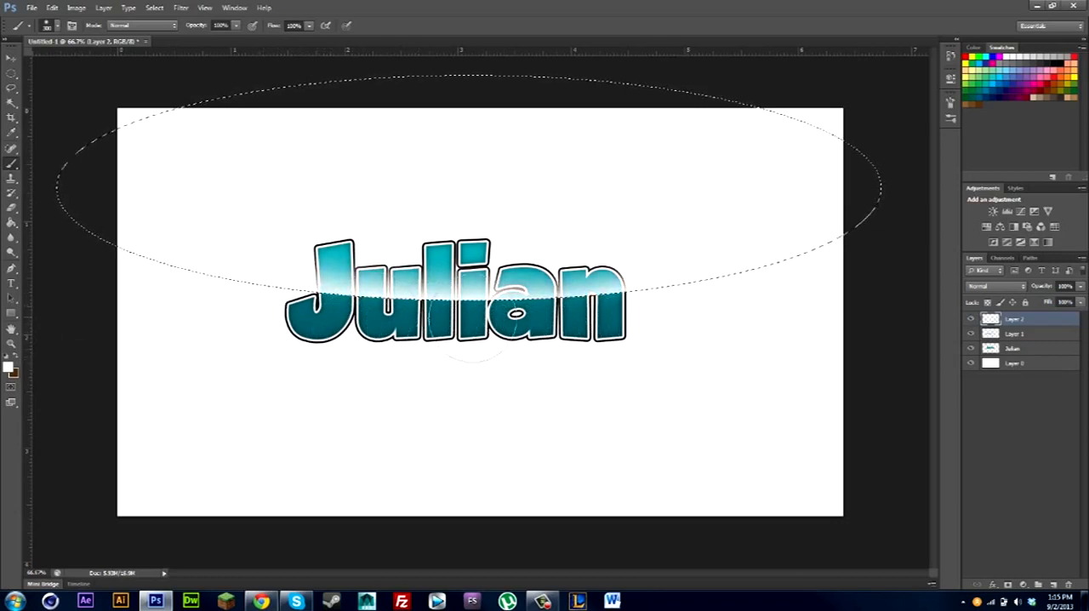
{"action": "key", "text": "ctrl+d"}
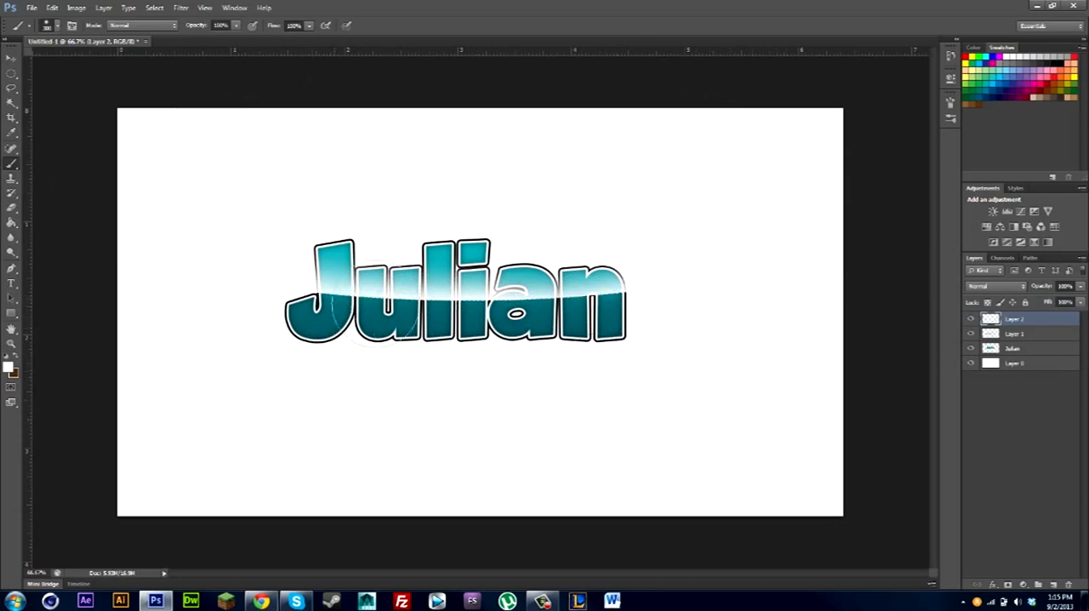
Clear the white paint on Layer 2 outside the letter shapes, using Layer 1's inverted outline as the selection, and deselect.
{"action": "left_click", "coordinate": [10, 58]}
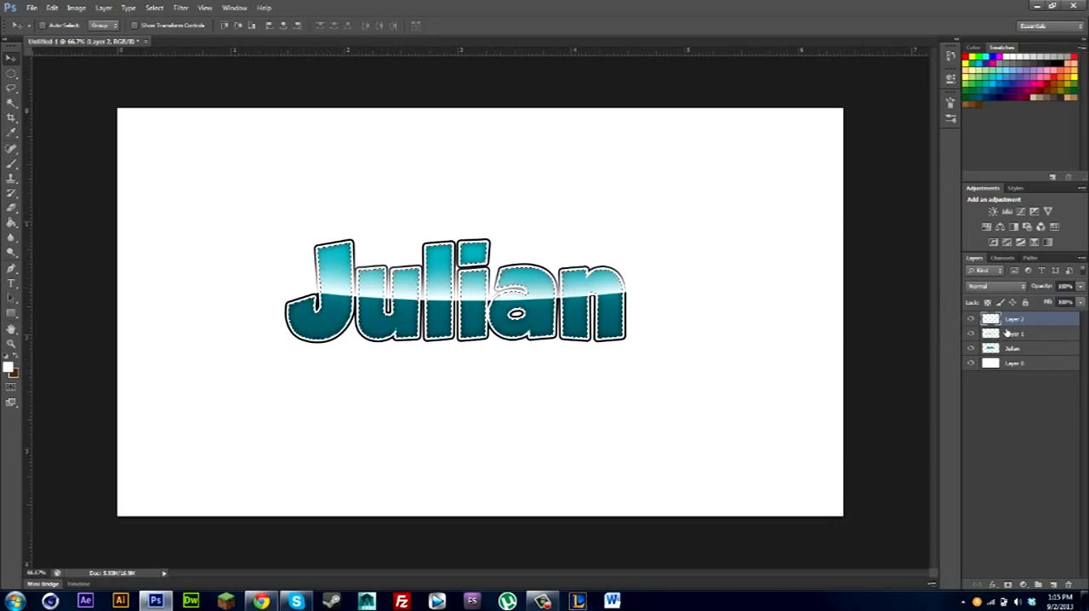
{"action": "left_click", "coordinate": [12, 75]}
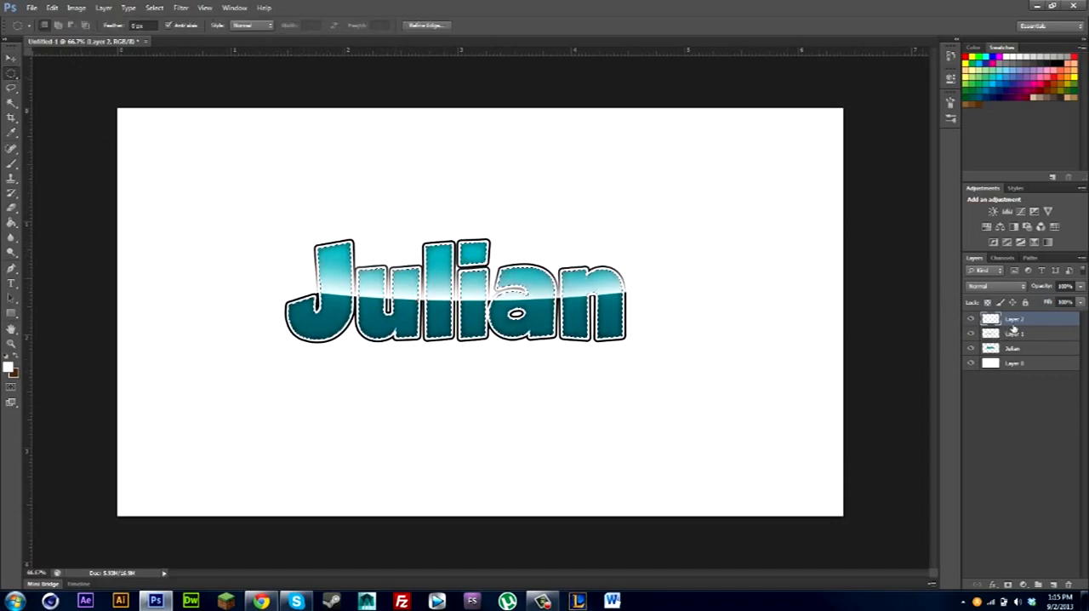
{"action": "left_click", "coordinate": [970, 319]}
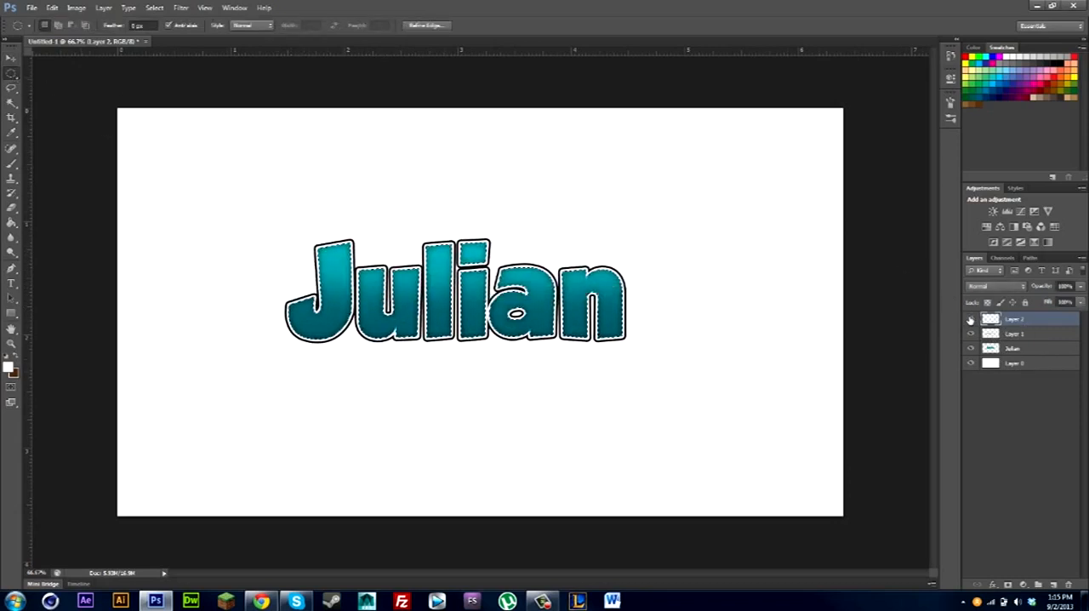
{"action": "right_click", "coordinate": [622, 195]}
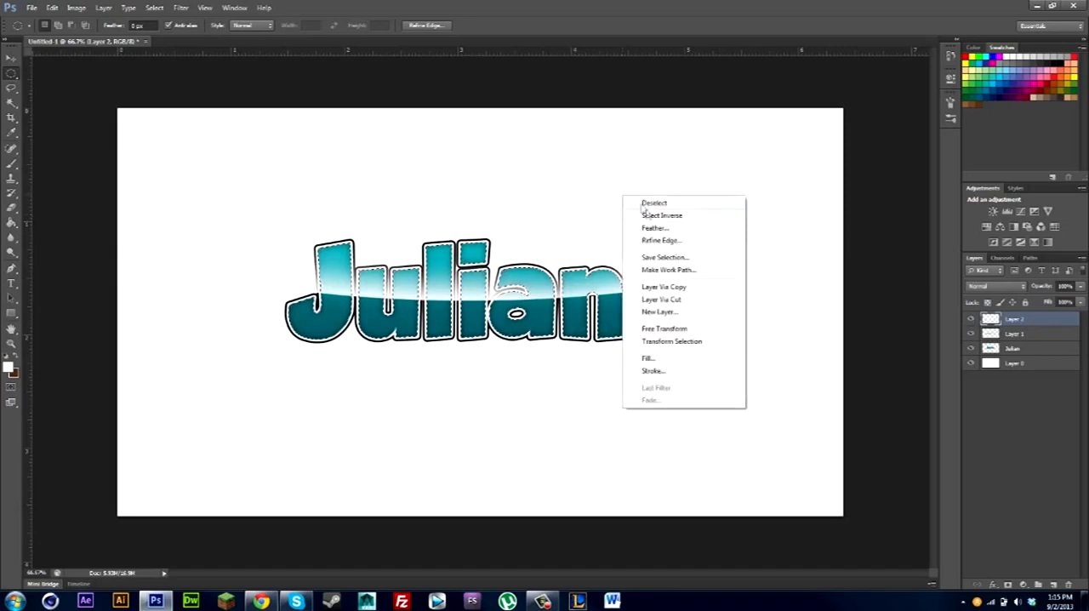
{"action": "left_click", "coordinate": [647, 217]}
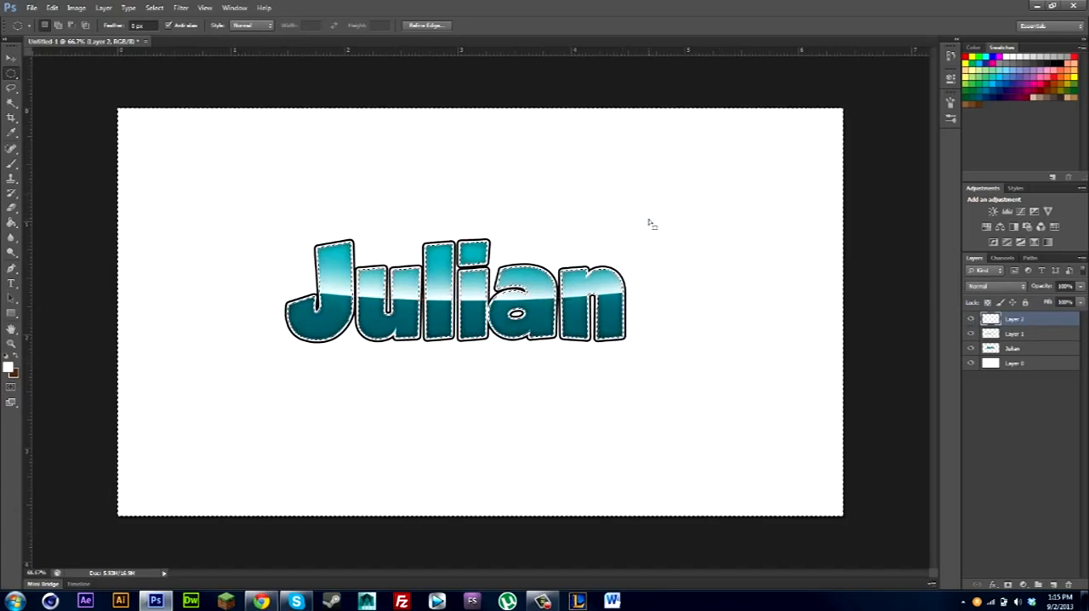
{"action": "key", "text": "ctrl+d"}
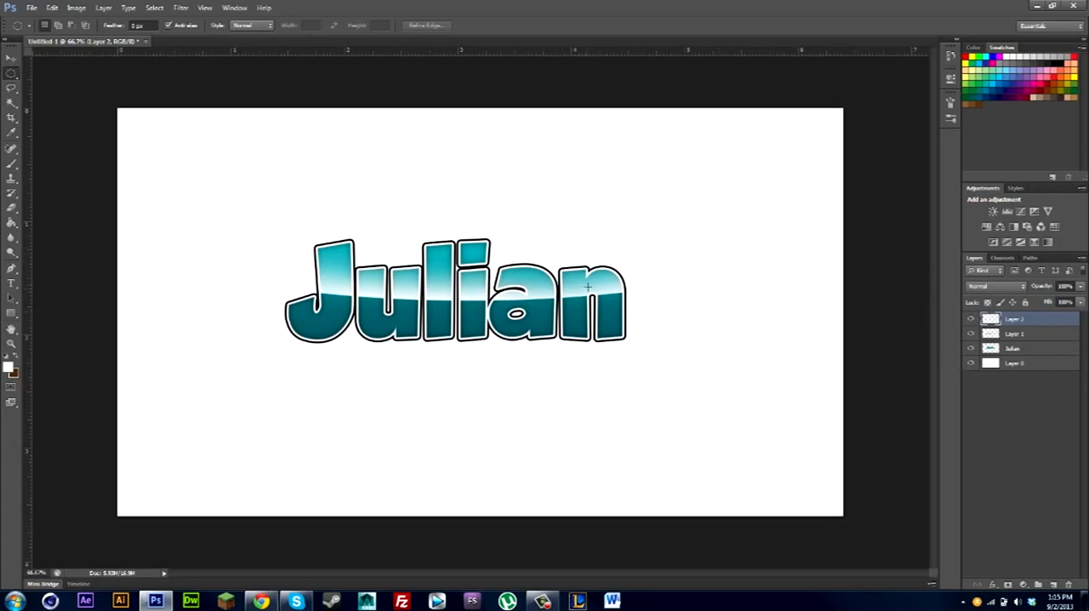
Lower the opacity of the highlight on Layer 2 to about 18%.
{"action": "left_click", "coordinate": [11, 58]}
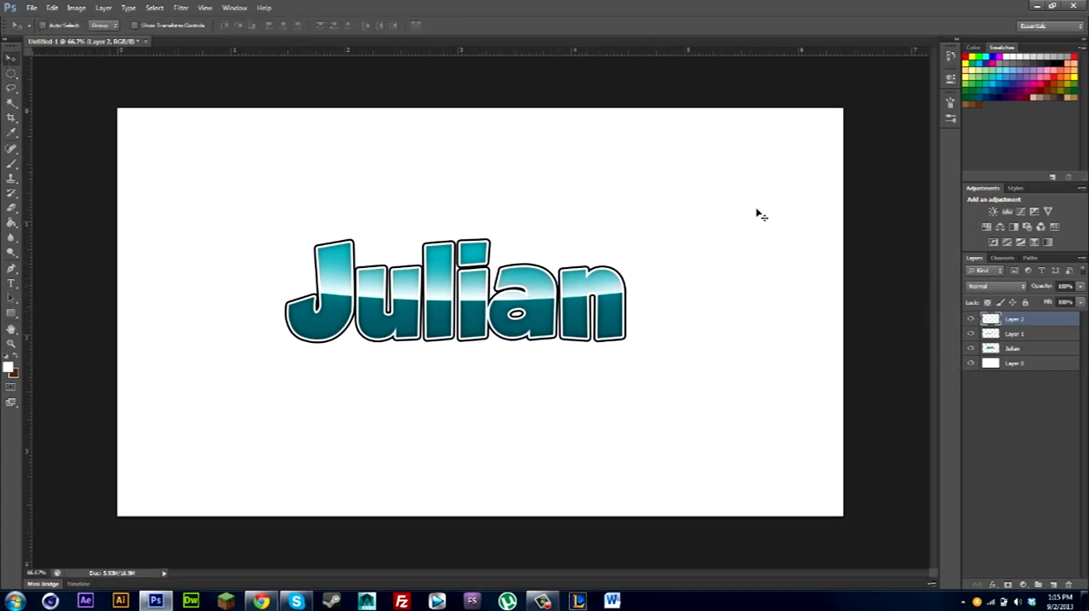
{"action": "left_click", "coordinate": [1079, 287]}
{"action": "left_click_drag", "start_coordinate": [1076, 300], "coordinate": [1033, 302]}
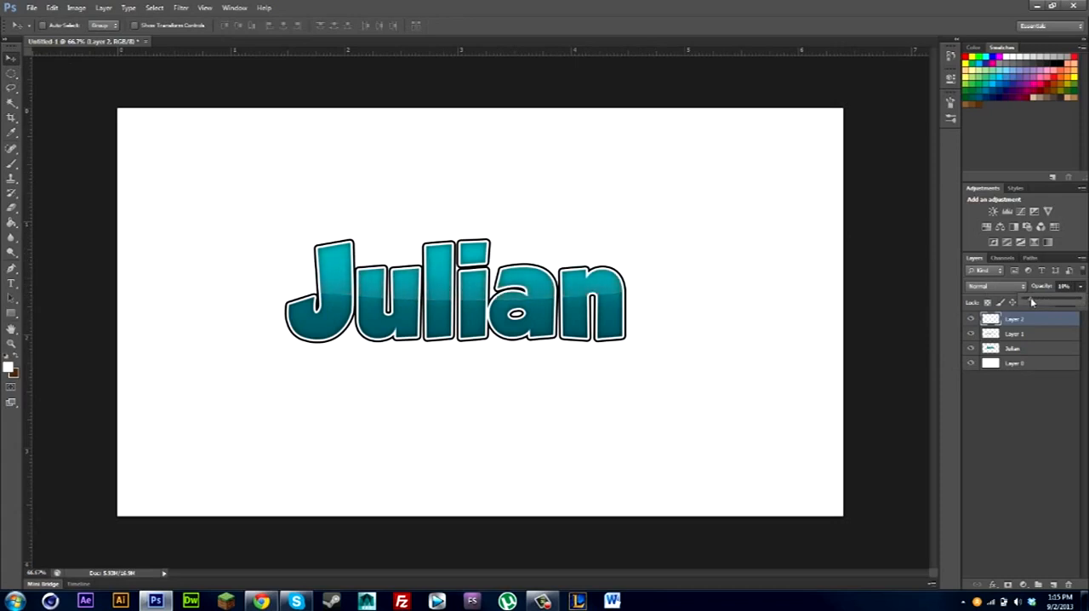
{"action": "left_click_drag", "start_coordinate": [1030, 299], "coordinate": [1035, 300]}
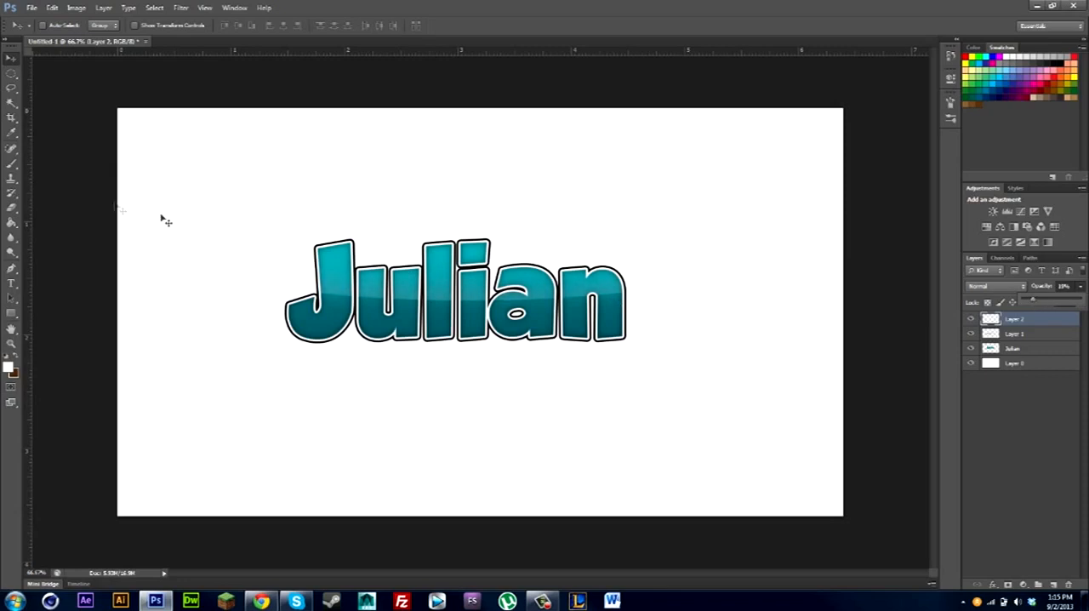
{"action": "left_click", "coordinate": [112, 201]}
{"action": "left_click", "coordinate": [12, 206]}
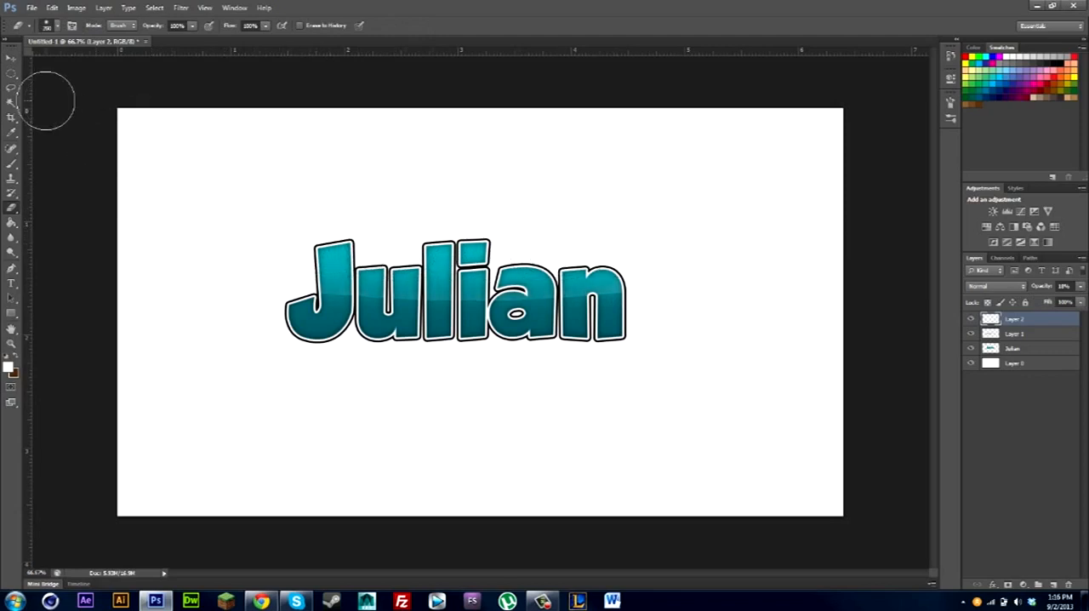
{"action": "left_click", "coordinate": [10, 59]}
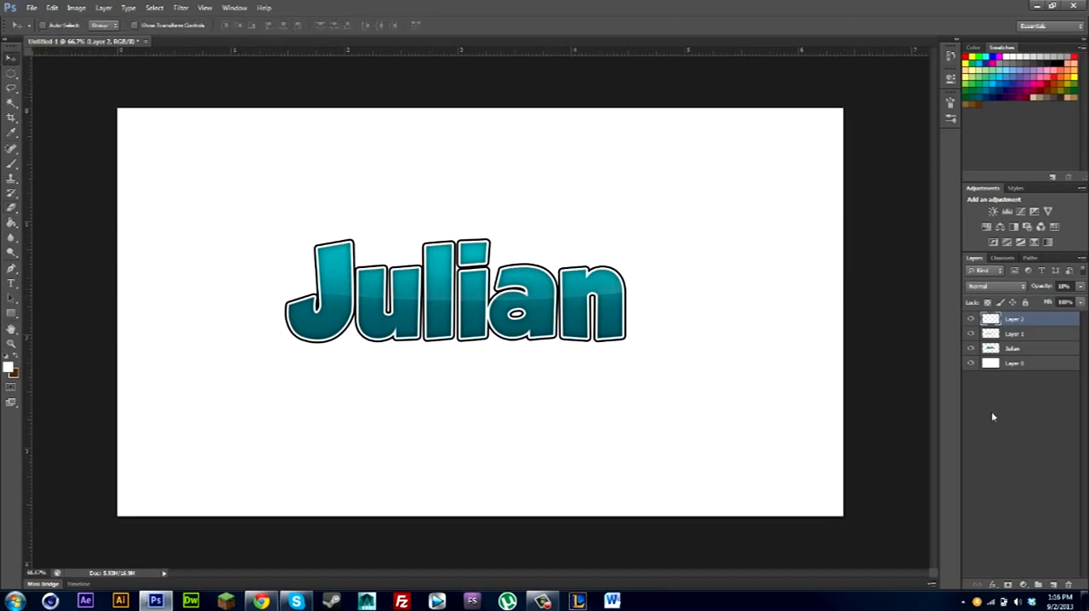
Add a new layer directly above the lettering layer.
{"action": "key", "text": "ctrl+plus"}
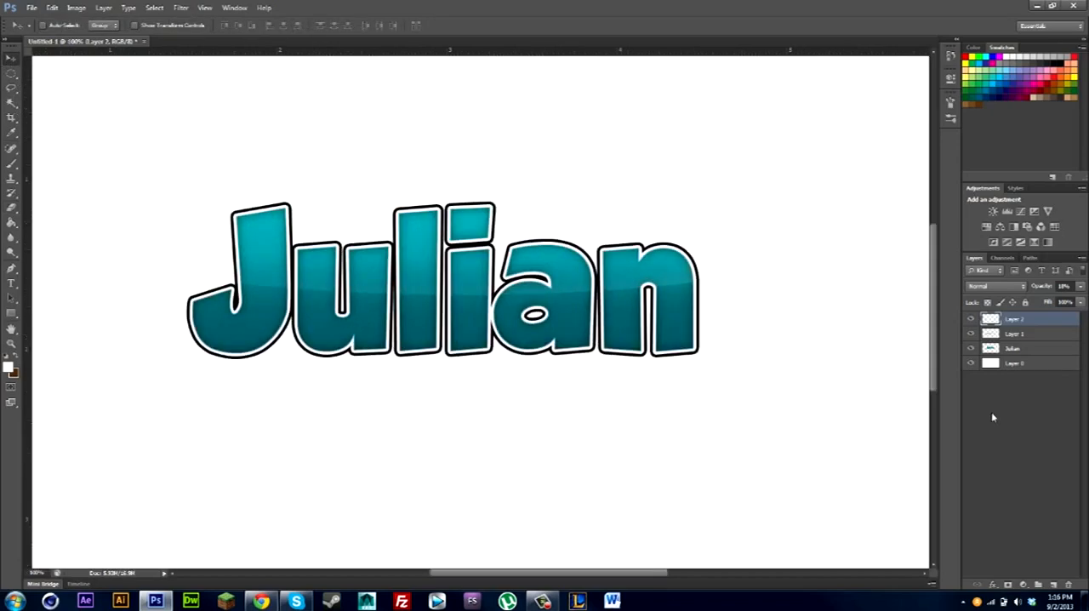
{"action": "left_click_drag", "start_coordinate": [622, 348], "coordinate": [670, 367]}
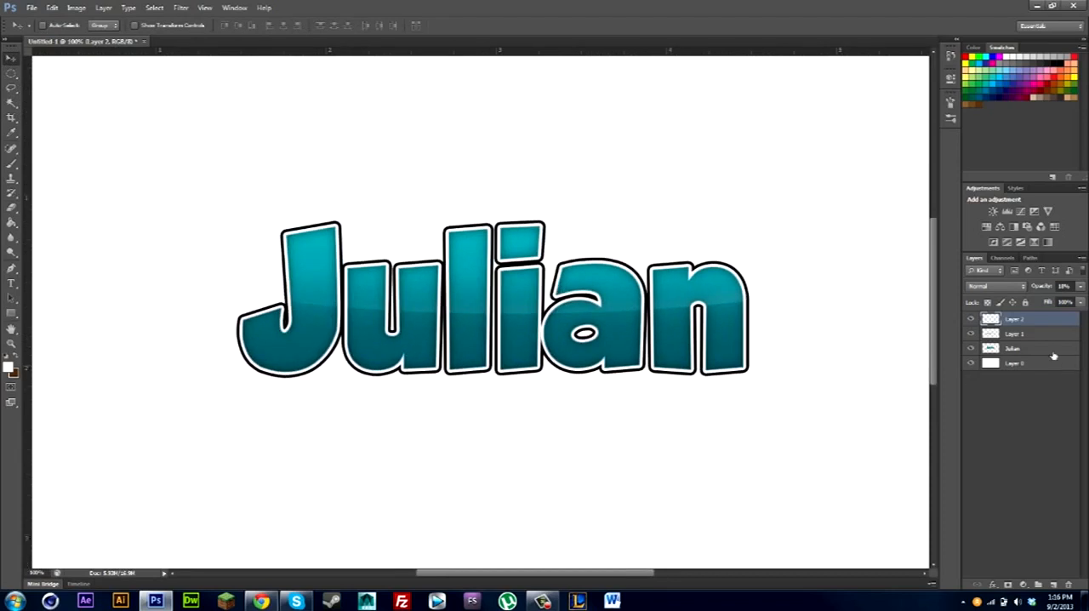
{"action": "left_click", "coordinate": [1053, 356]}
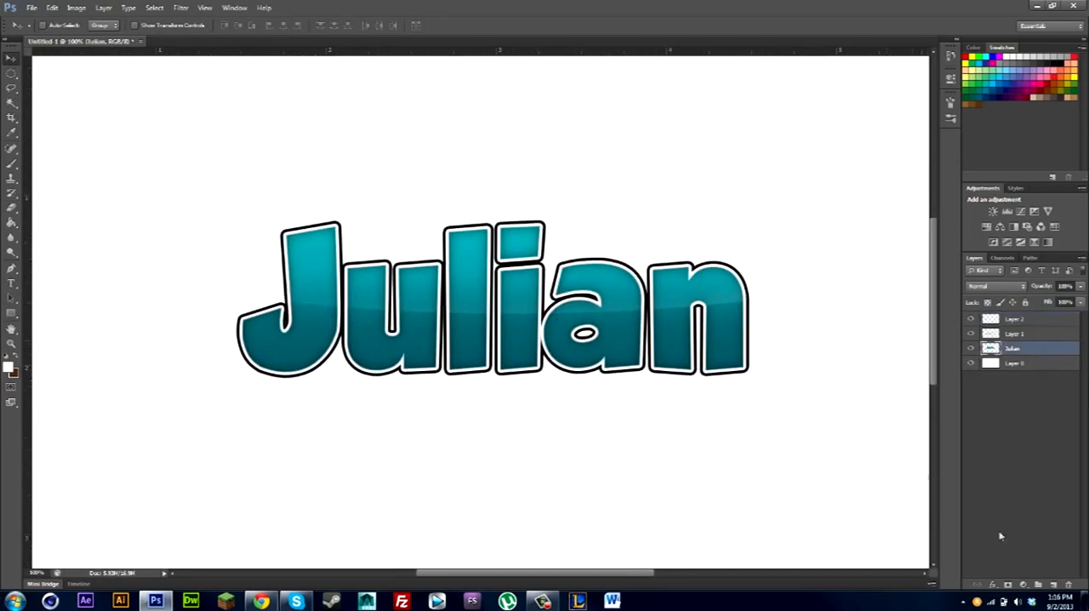
{"action": "left_click", "coordinate": [1053, 584]}
Select the white outline around all the letters on the lettering layer with the Magic Wand.
{"action": "left_click", "coordinate": [1011, 364]}
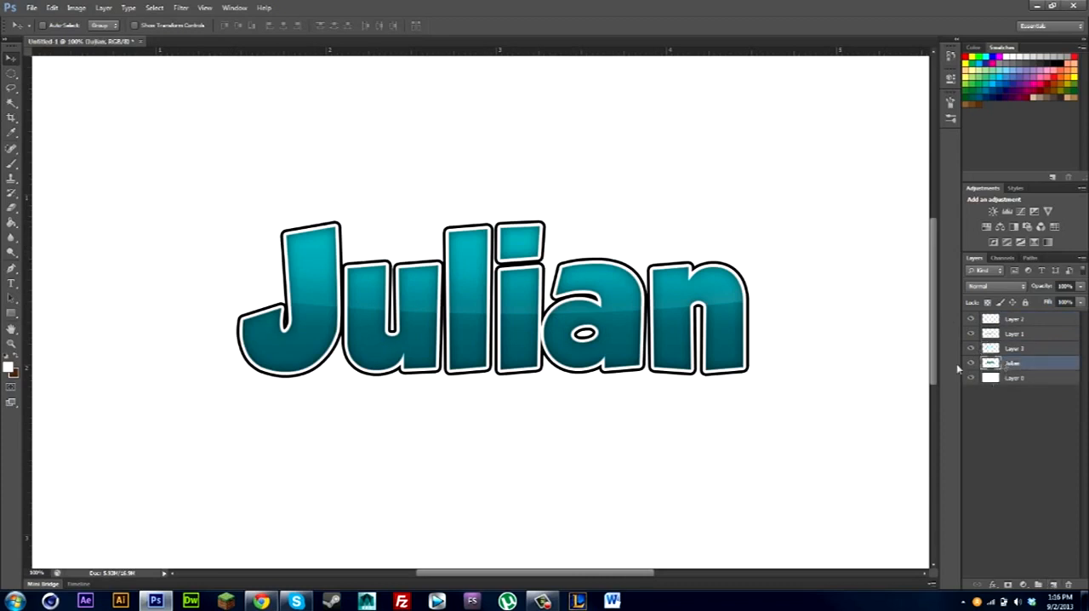
{"action": "left_click", "coordinate": [11, 103]}
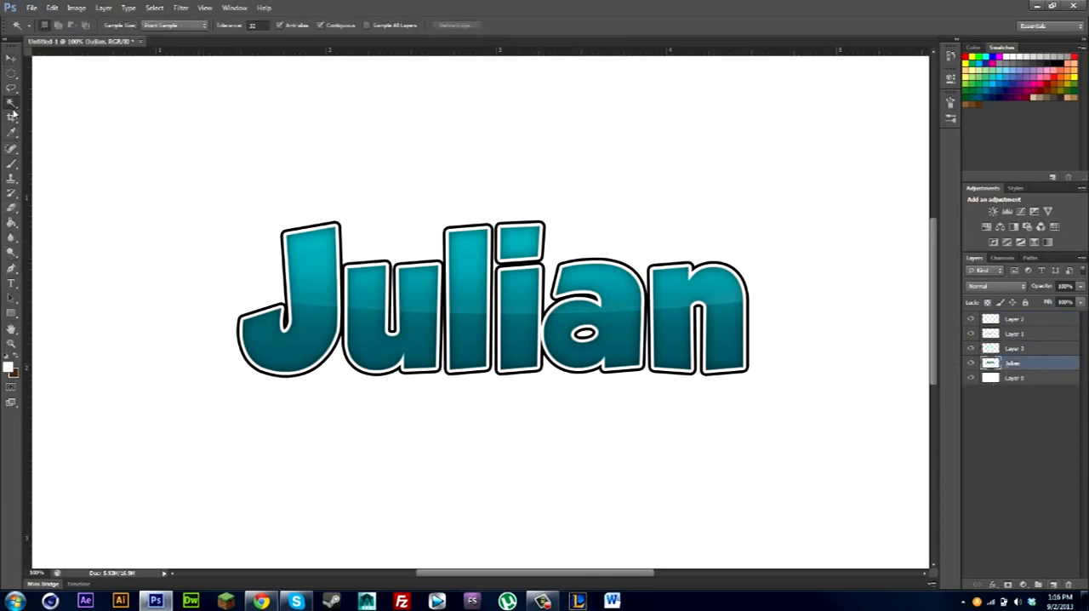
{"action": "left_click", "coordinate": [244, 355]}
{"action": "left_click", "coordinate": [351, 363]}
{"action": "left_click", "coordinate": [448, 357]}
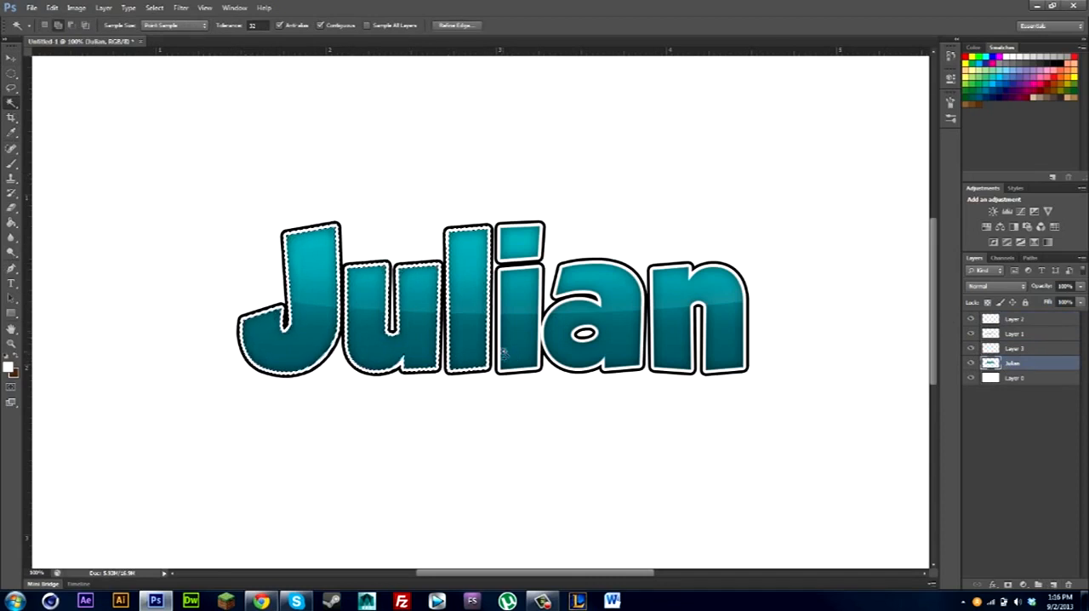
{"action": "left_click", "coordinate": [504, 353]}
{"action": "left_click", "coordinate": [501, 257]}
{"action": "left_click", "coordinate": [500, 257], "text": "shift"}
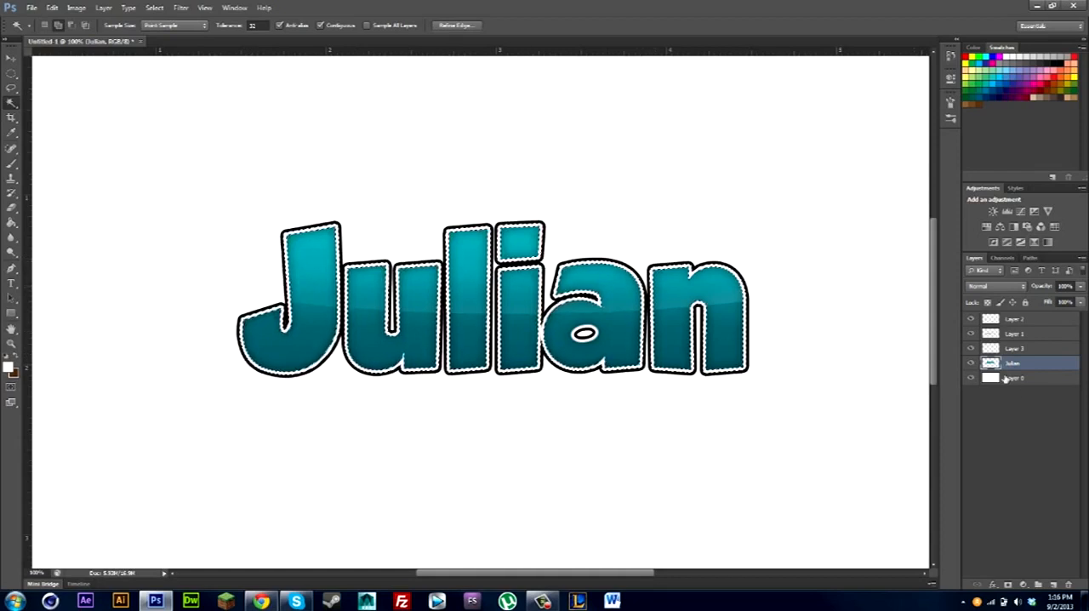
Fill the selected outline with white on Layer 3 using the Paint Bucket, and deselect.
{"action": "left_click", "coordinate": [1014, 348]}
{"action": "left_click", "coordinate": [12, 223]}
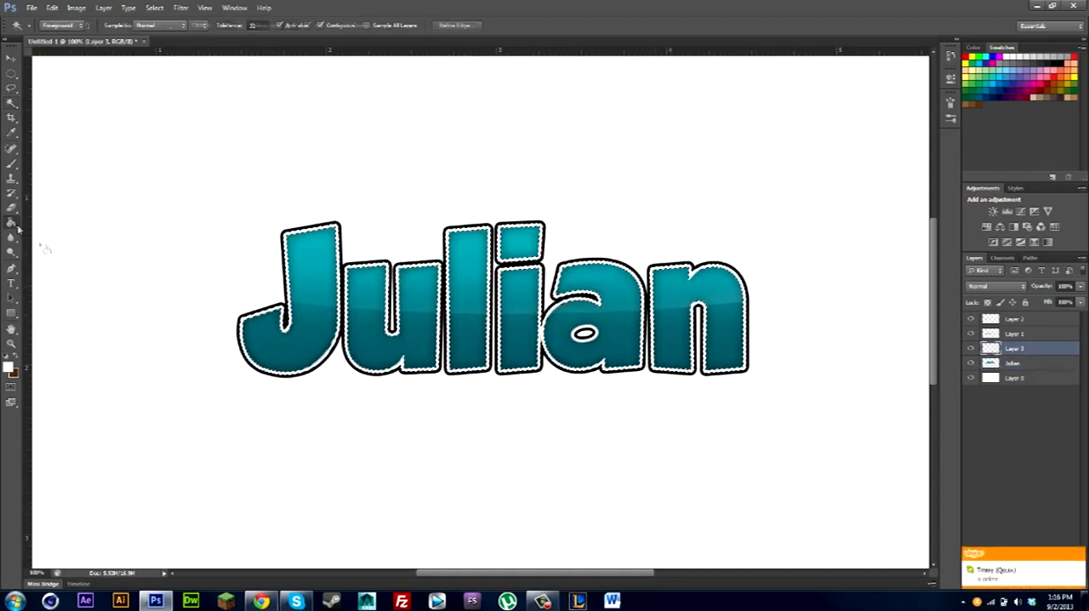
{"action": "key", "text": "ctrl+d"}
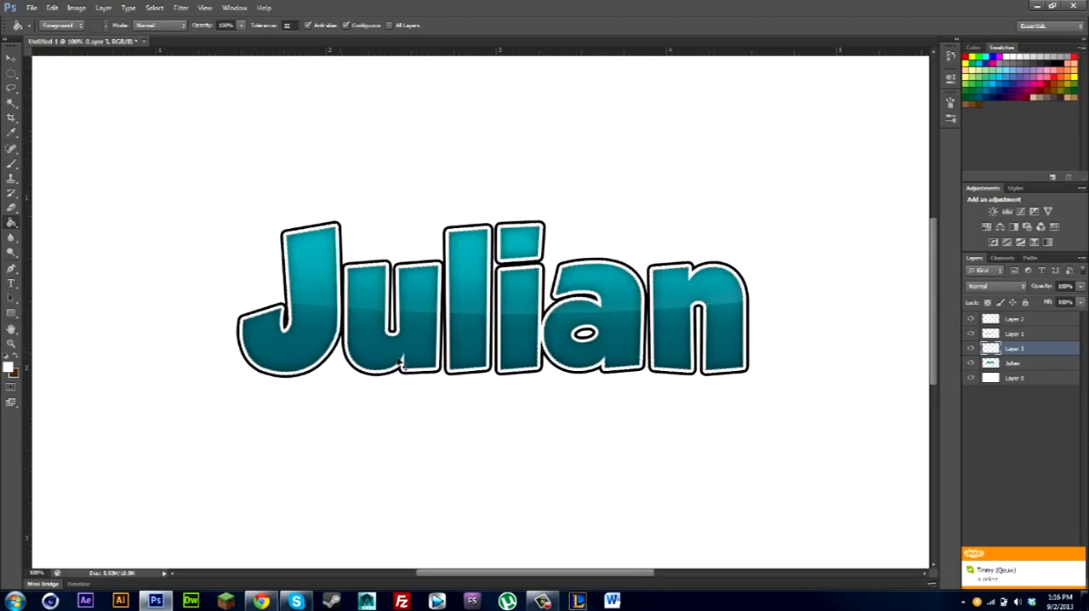
{"action": "double_click", "coordinate": [1054, 355]}
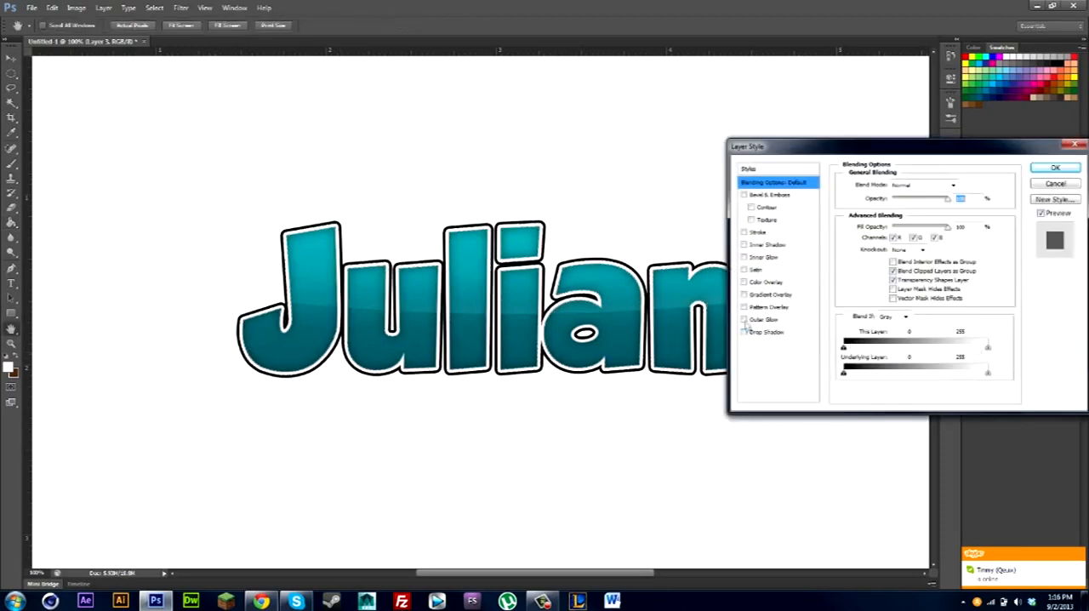
{"action": "left_click", "coordinate": [744, 294]}
{"action": "left_click", "coordinate": [781, 295]}
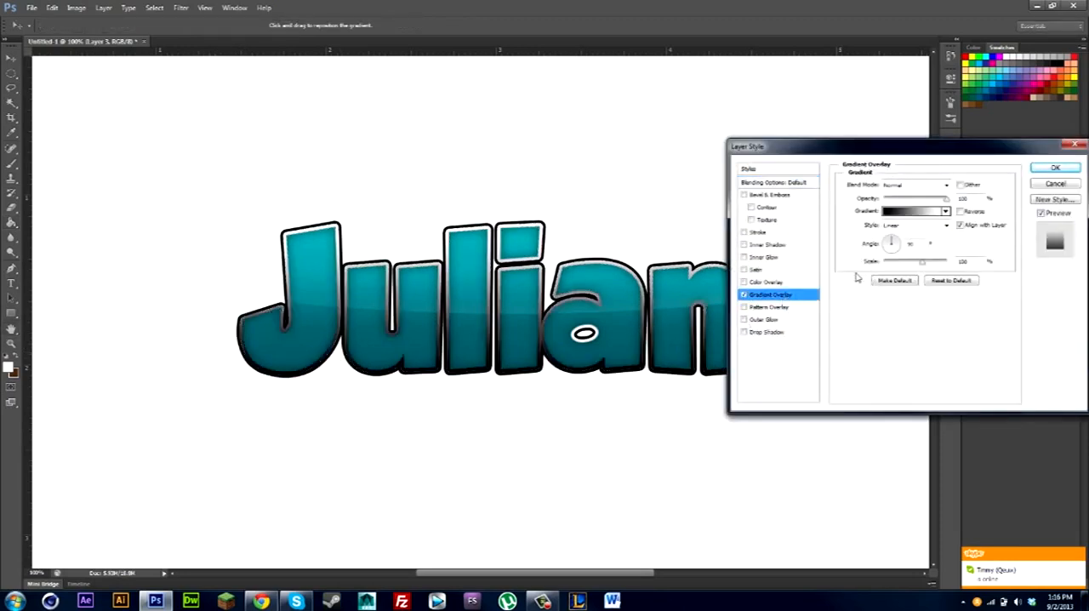
{"action": "left_click", "coordinate": [1055, 168]}
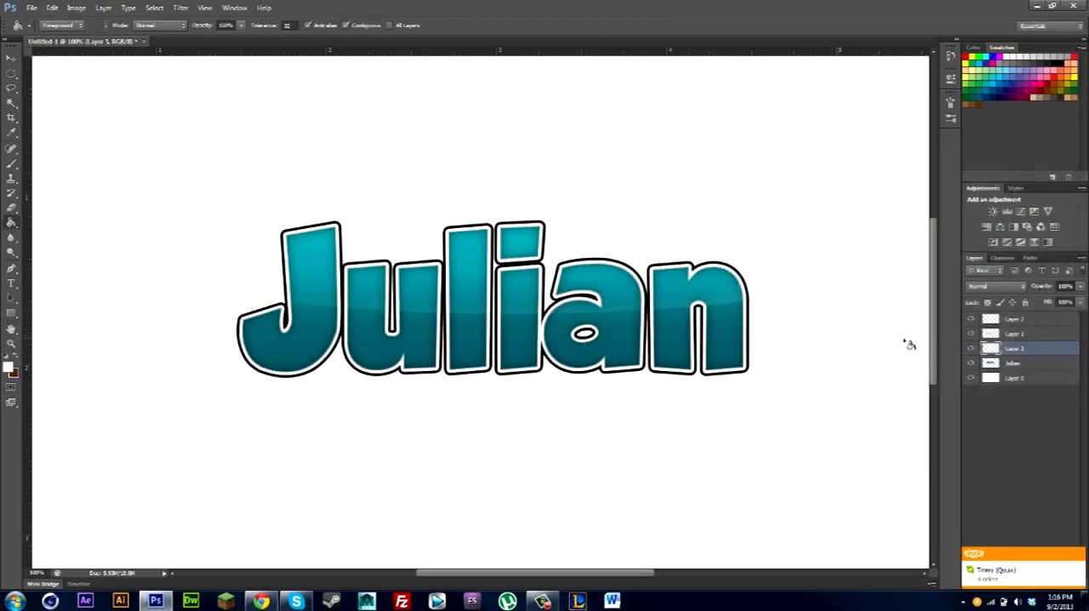
Select the white outline inside the letter "a" on the lettering layer, fill it with white on Layer 3, and deselect.
{"action": "left_click", "coordinate": [1016, 364]}
{"action": "left_click", "coordinate": [12, 101]}
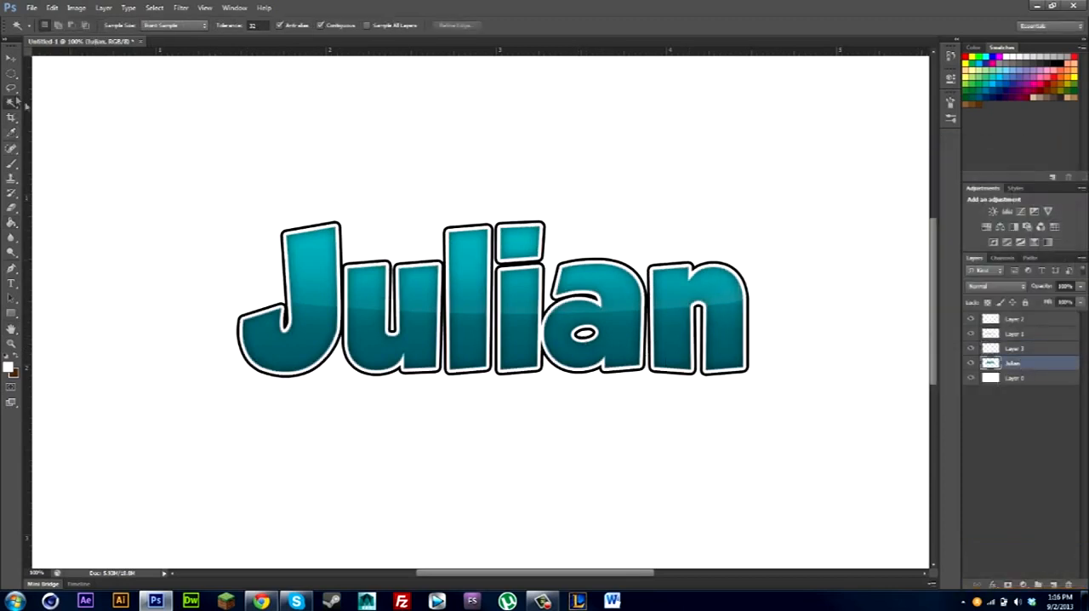
{"action": "left_click", "coordinate": [578, 335]}
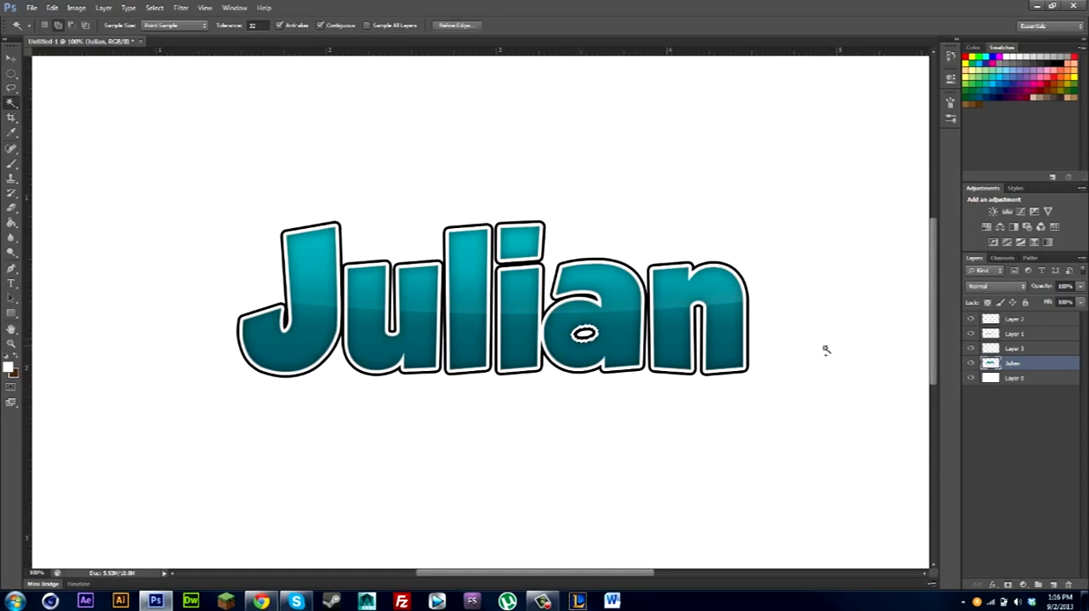
{"action": "left_click", "coordinate": [1014, 348]}
{"action": "left_click", "coordinate": [11, 222]}
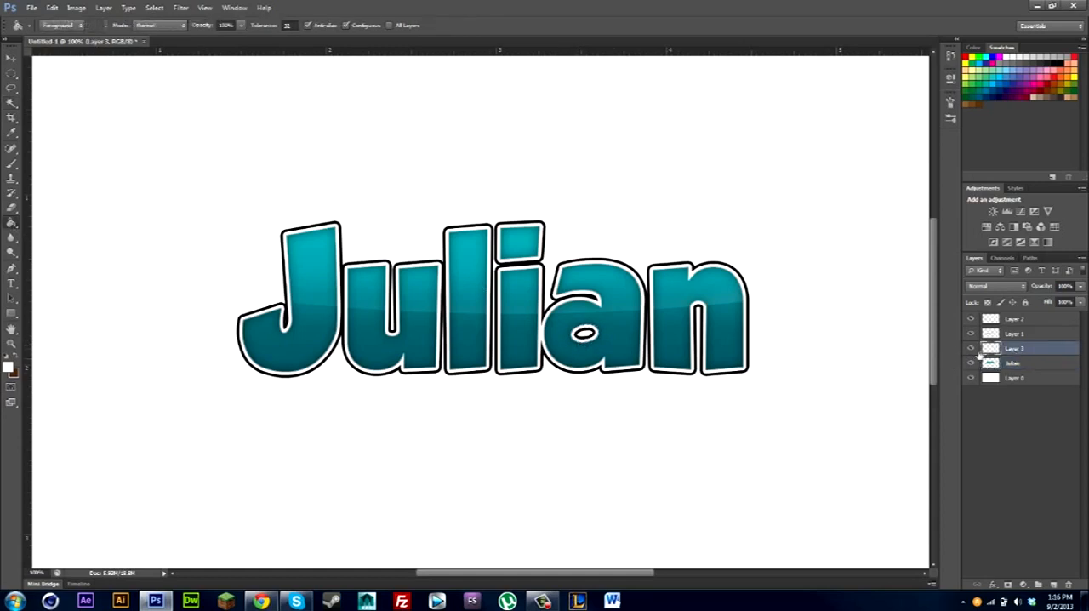
Apply a linear black-to-white Gradient Overlay to Layer 3 at 23% opacity and 16% scale, and rasterize the layer style.
{"action": "double_click", "coordinate": [1047, 353]}
{"action": "left_click", "coordinate": [761, 295]}
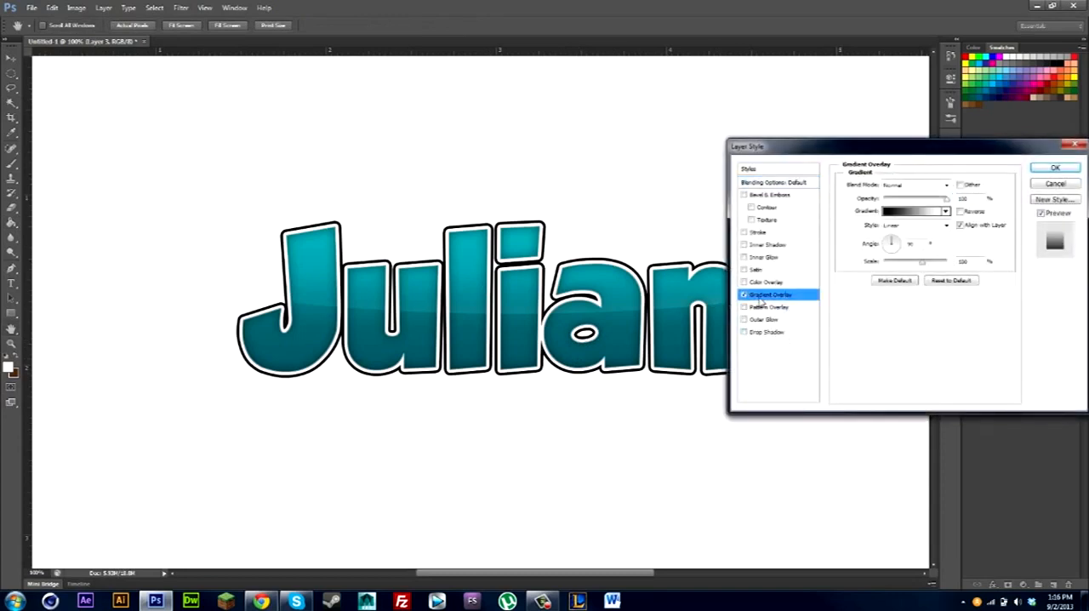
{"action": "left_click", "coordinate": [911, 198]}
{"action": "left_click_drag", "start_coordinate": [906, 262], "coordinate": [877, 265]}
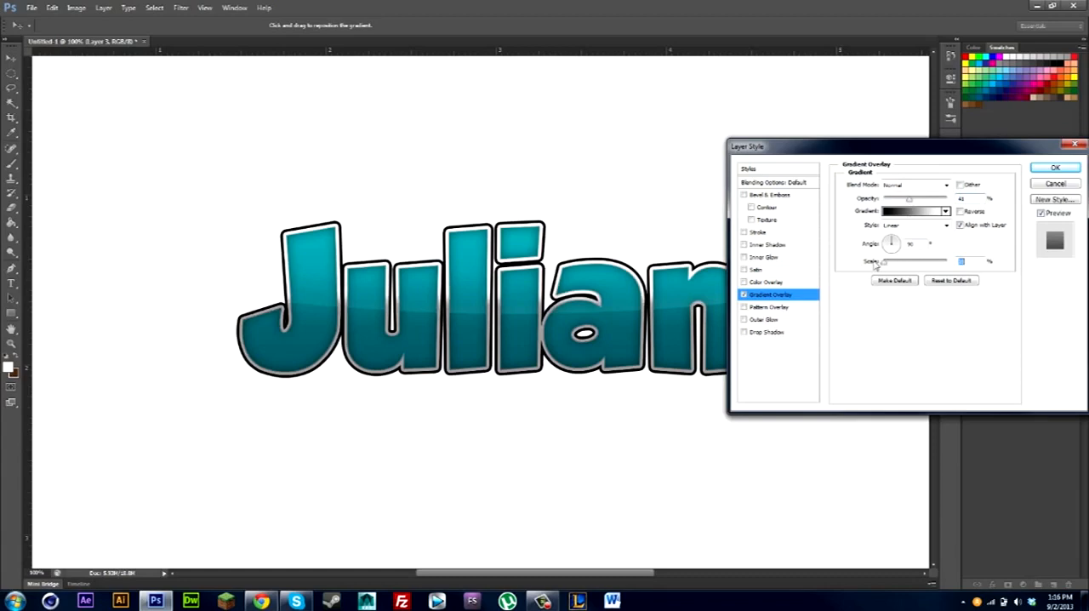
{"action": "left_click_drag", "start_coordinate": [880, 148], "coordinate": [927, 234]}
{"action": "left_click_drag", "start_coordinate": [954, 286], "coordinate": [945, 288]}
{"action": "left_click_drag", "start_coordinate": [936, 233], "coordinate": [875, 161]}
{"action": "left_click", "coordinate": [1041, 180]}
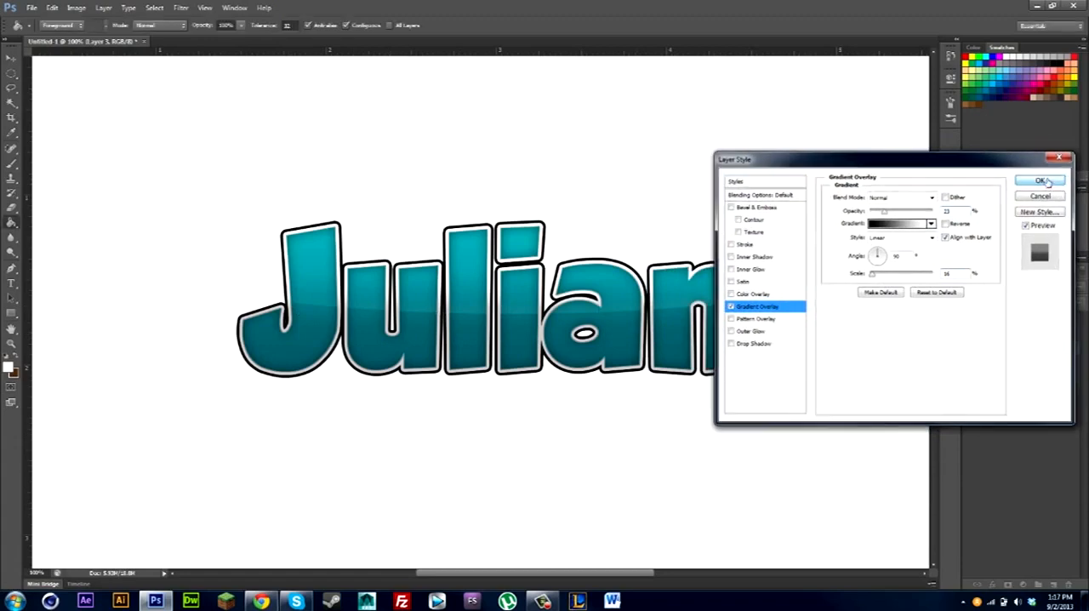
{"action": "right_click", "coordinate": [1036, 349]}
{"action": "left_click", "coordinate": [968, 294]}
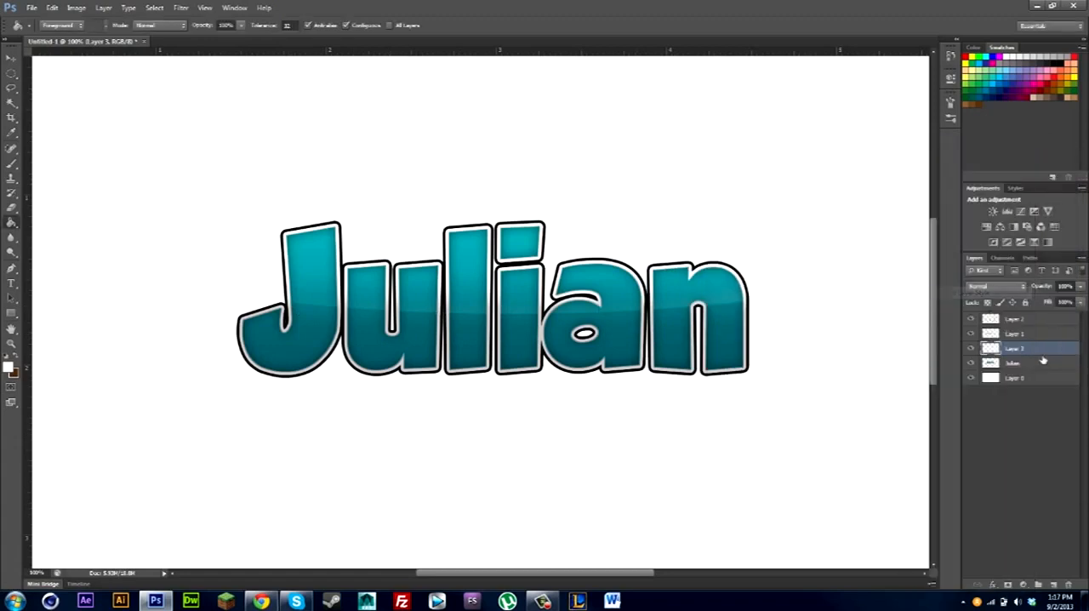
Add a new Gradient Overlay to Layer 3 with the Reflected style, reversed colours and a 0° angle.
{"action": "double_click", "coordinate": [1047, 352]}
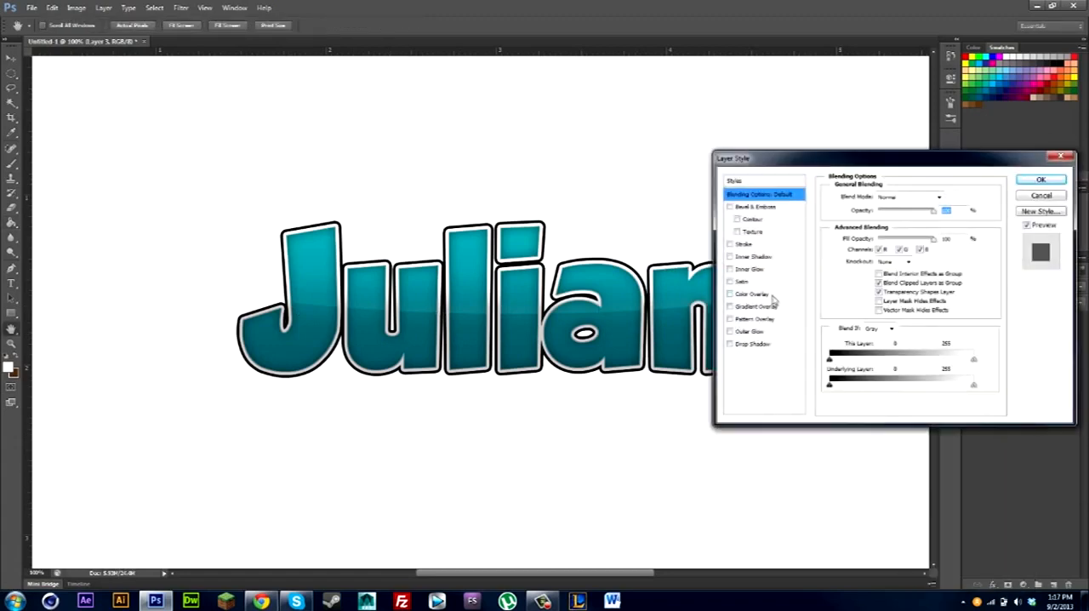
{"action": "left_click", "coordinate": [729, 317]}
{"action": "left_click", "coordinate": [729, 307]}
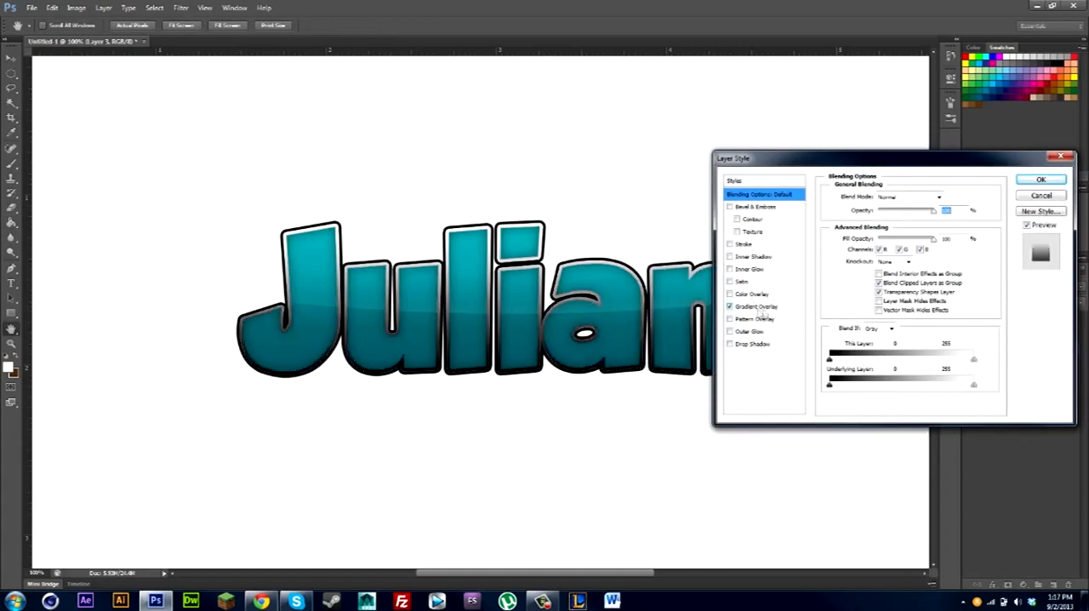
{"action": "left_click", "coordinate": [768, 308]}
{"action": "left_click", "coordinate": [882, 242]}
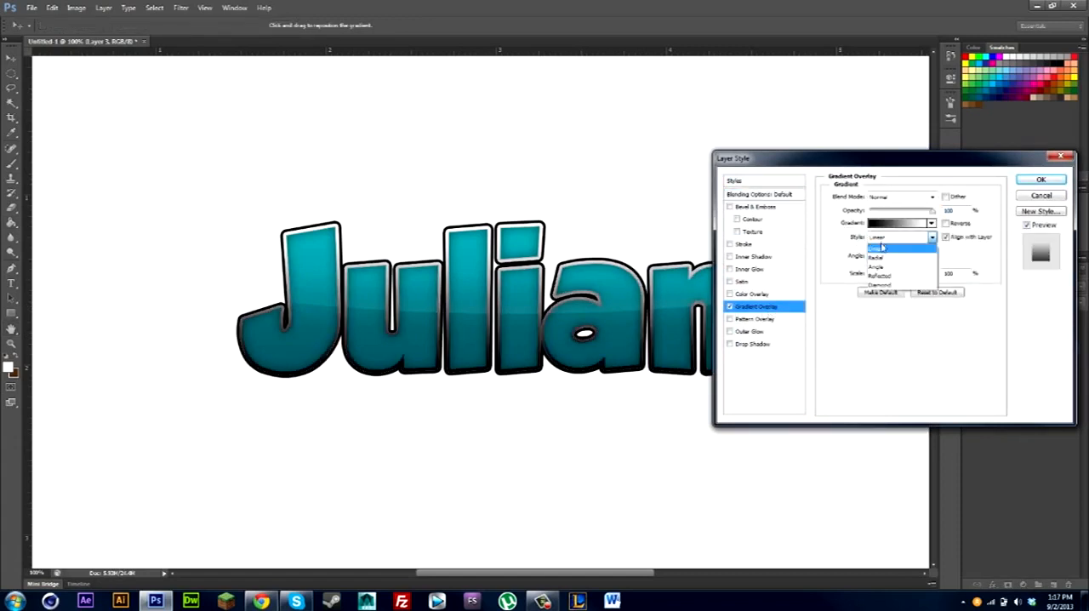
{"action": "left_click", "coordinate": [882, 278]}
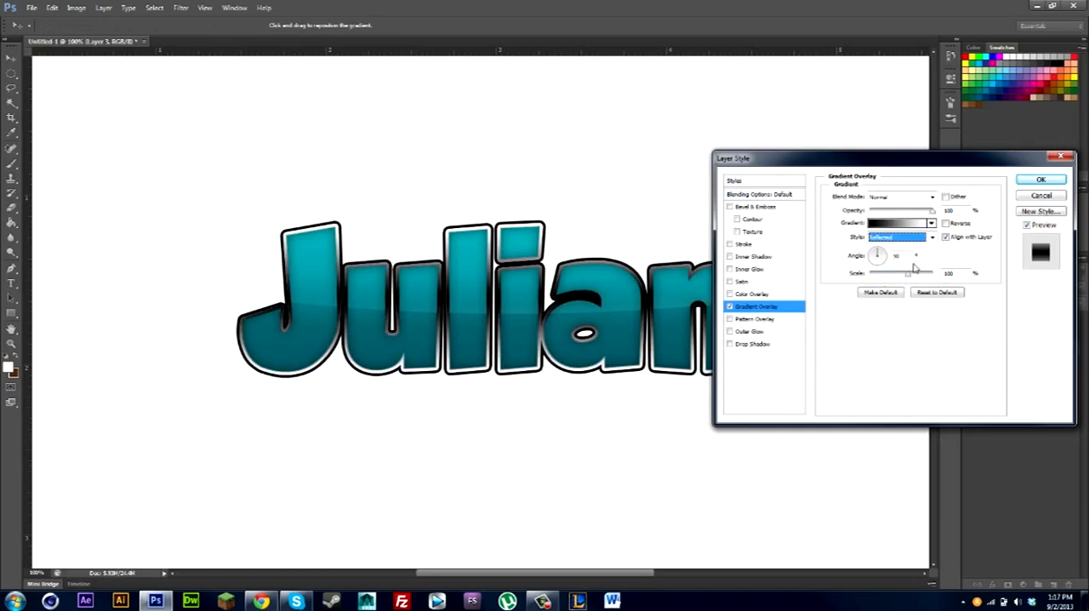
{"action": "left_click", "coordinate": [946, 223]}
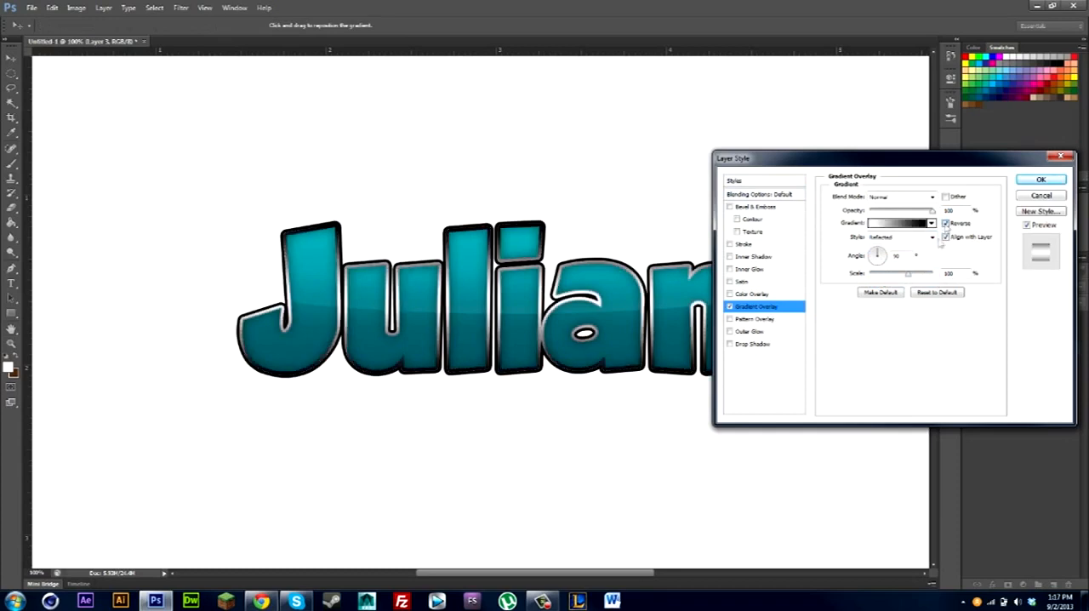
{"action": "left_click_drag", "start_coordinate": [885, 257], "coordinate": [904, 256]}
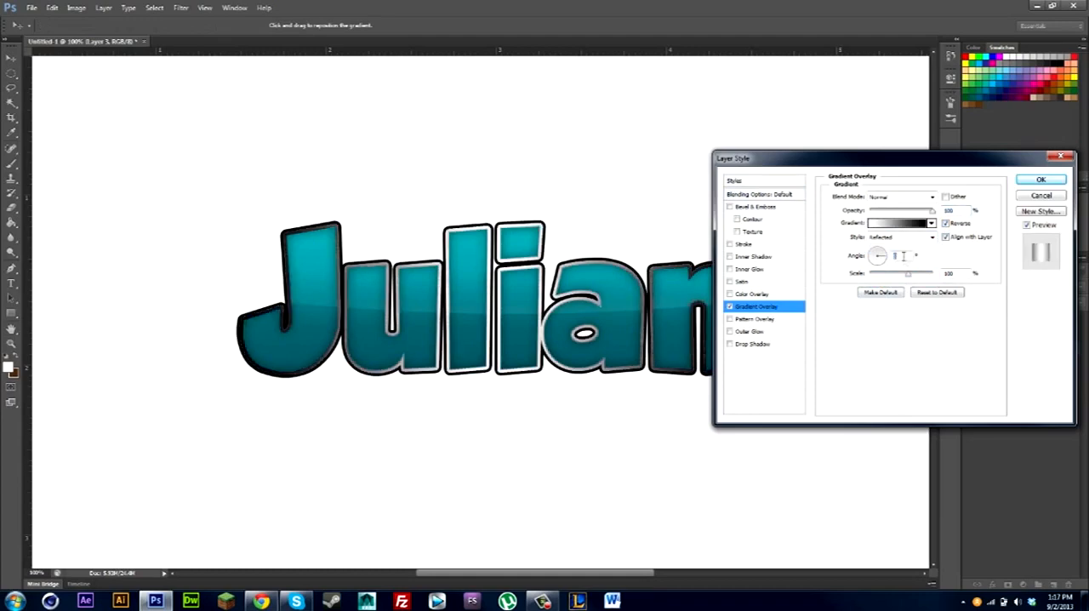
Lower the Gradient Overlay's opacity on Layer 3 to about 33%.
{"action": "left_click_drag", "start_coordinate": [813, 163], "coordinate": [727, 201]}
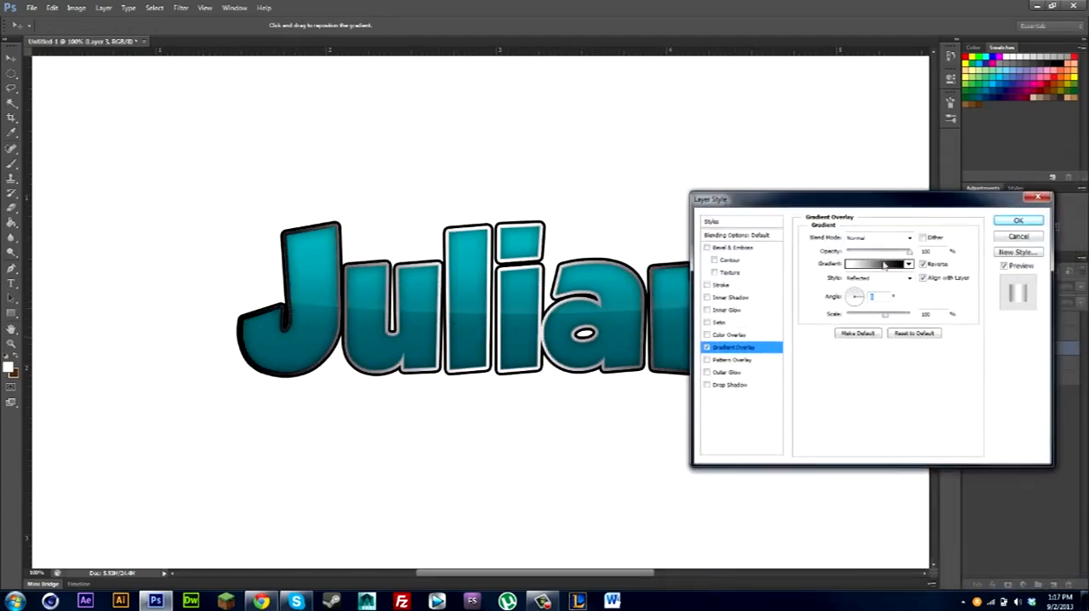
{"action": "left_click_drag", "start_coordinate": [908, 254], "coordinate": [868, 254]}
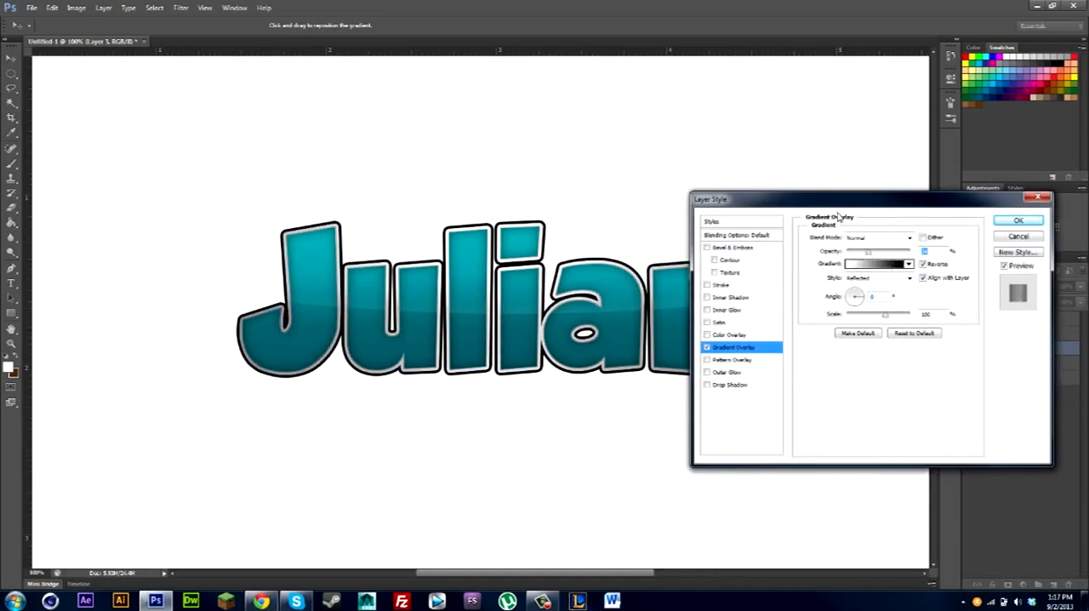
{"action": "left_click_drag", "start_coordinate": [838, 199], "coordinate": [815, 308]}
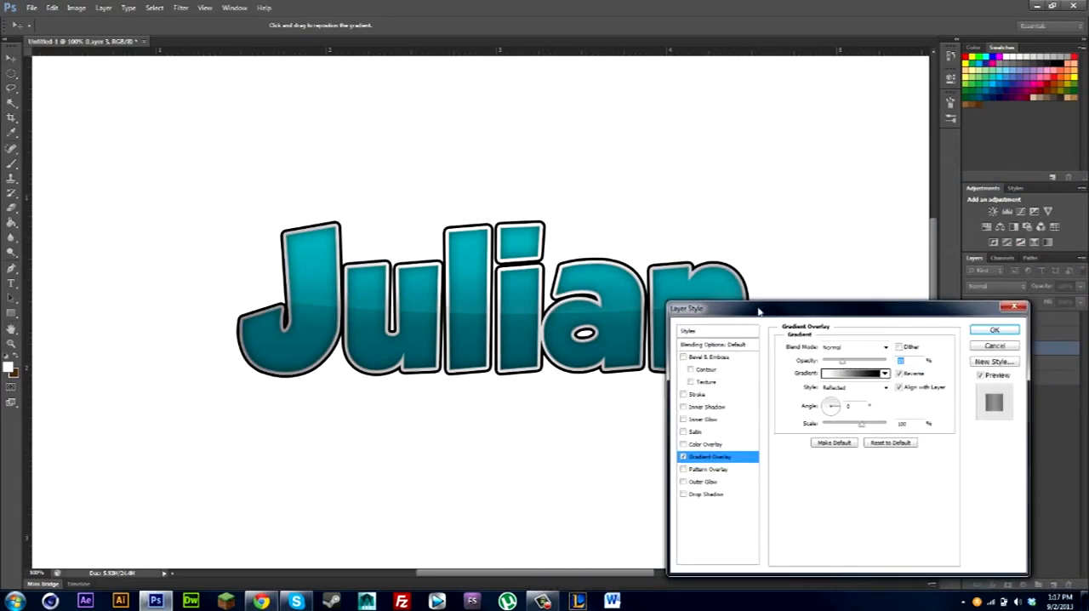
{"action": "left_click_drag", "start_coordinate": [760, 311], "coordinate": [734, 248]}
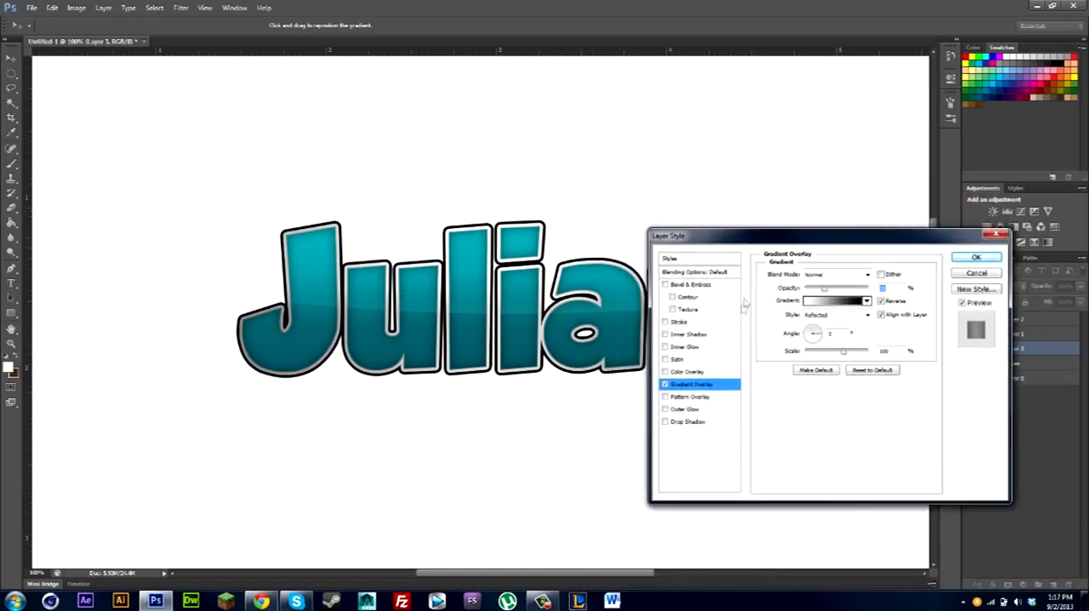
Add an Inner Glow to Layer 3 with the Normal blend mode and 100% opacity.
{"action": "left_click", "coordinate": [664, 348]}
{"action": "left_click", "coordinate": [683, 347]}
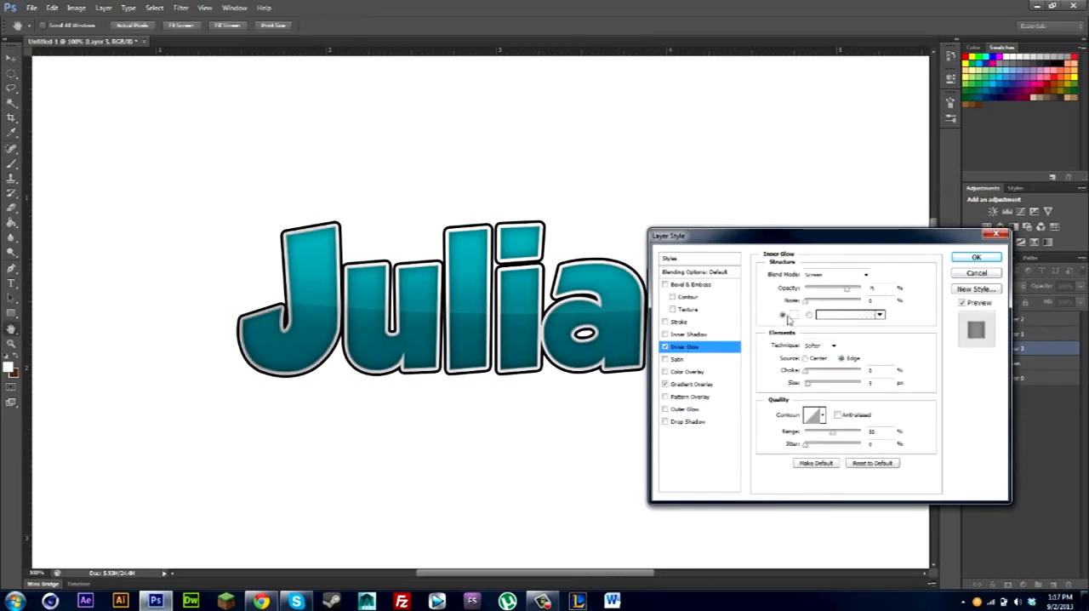
{"action": "left_click", "coordinate": [821, 276]}
{"action": "left_click", "coordinate": [822, 275]}
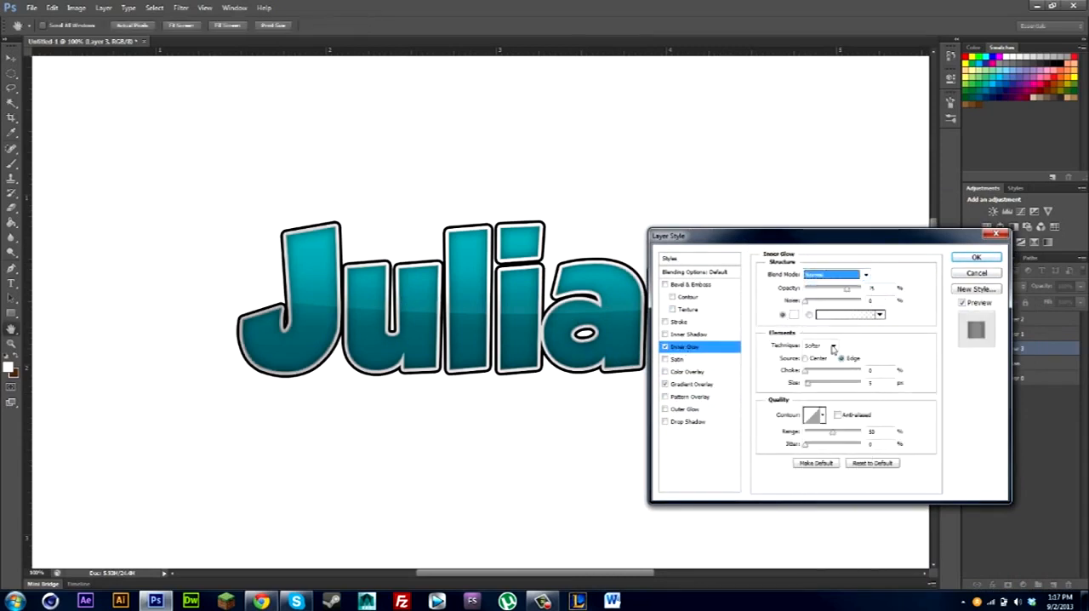
{"action": "left_click_drag", "start_coordinate": [848, 291], "coordinate": [861, 290]}
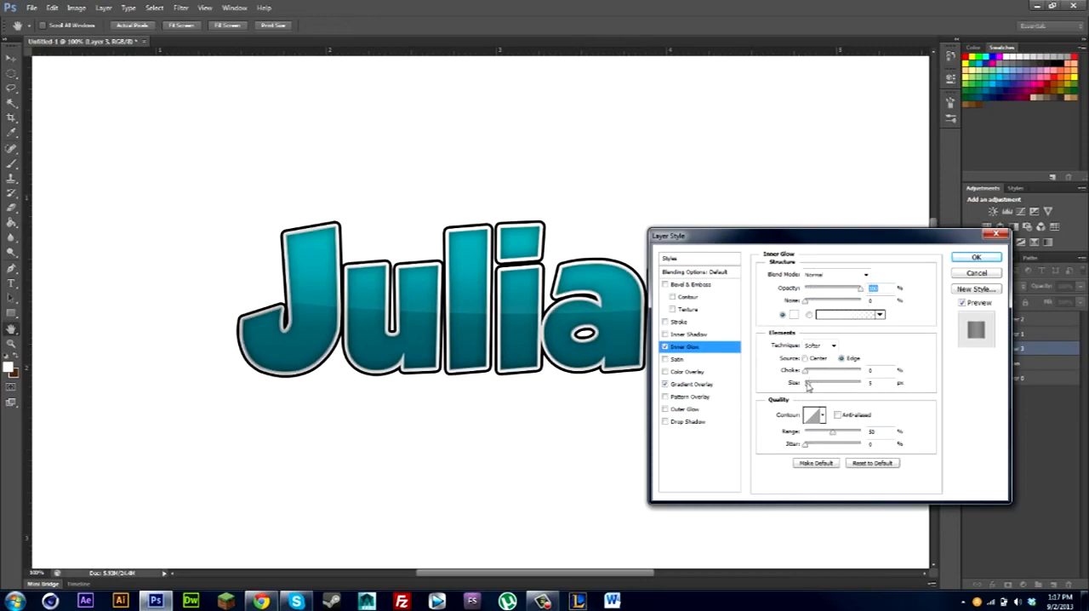
Fine-tune the Inner Glow's choke and size on Layer 3, and rasterize its layer style.
{"action": "mouse_move", "coordinate": [808, 384]}
{"action": "left_mouse_down"}
{"action": "mouse_move", "coordinate": [825, 374]}
{"action": "mouse_move", "coordinate": [807, 388]}
{"action": "mouse_move", "coordinate": [814, 375]}
{"action": "left_mouse_up"}
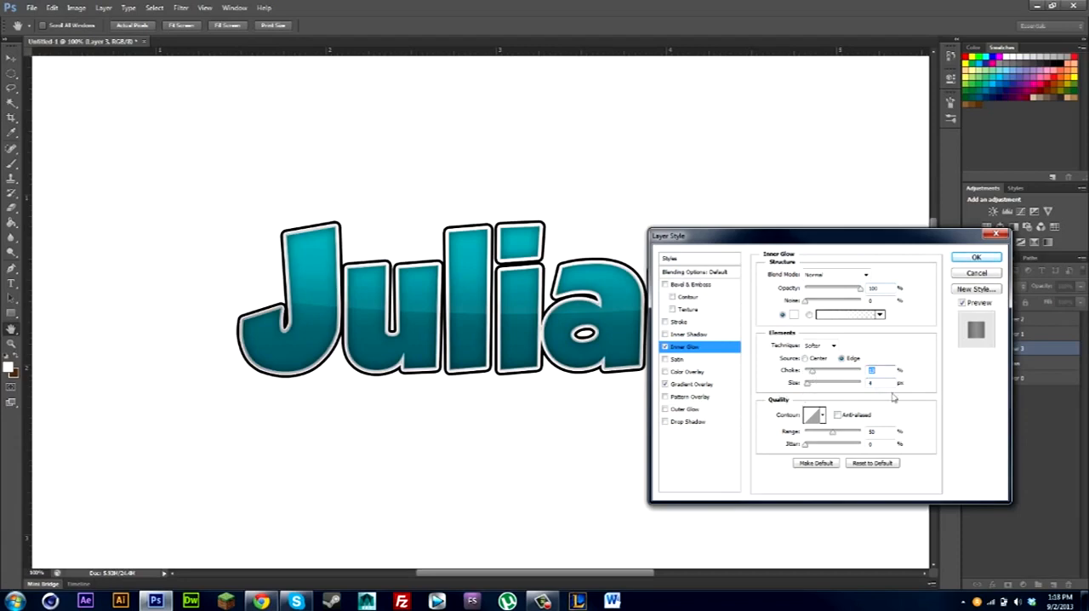
{"action": "mouse_move", "coordinate": [719, 238]}
{"action": "left_mouse_down"}
{"action": "mouse_move", "coordinate": [777, 241]}
{"action": "mouse_move", "coordinate": [712, 251]}
{"action": "left_mouse_up"}
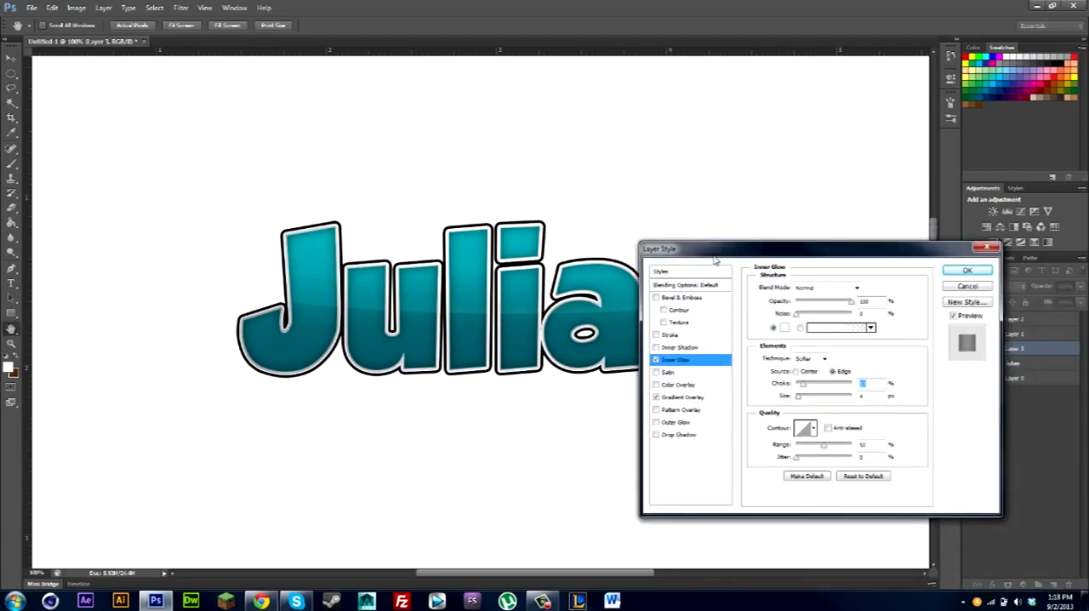
{"action": "mouse_move", "coordinate": [798, 397]}
{"action": "left_mouse_down"}
{"action": "mouse_move", "coordinate": [838, 398]}
{"action": "mouse_move", "coordinate": [786, 401]}
{"action": "left_mouse_up"}
{"action": "left_click", "coordinate": [968, 271]}
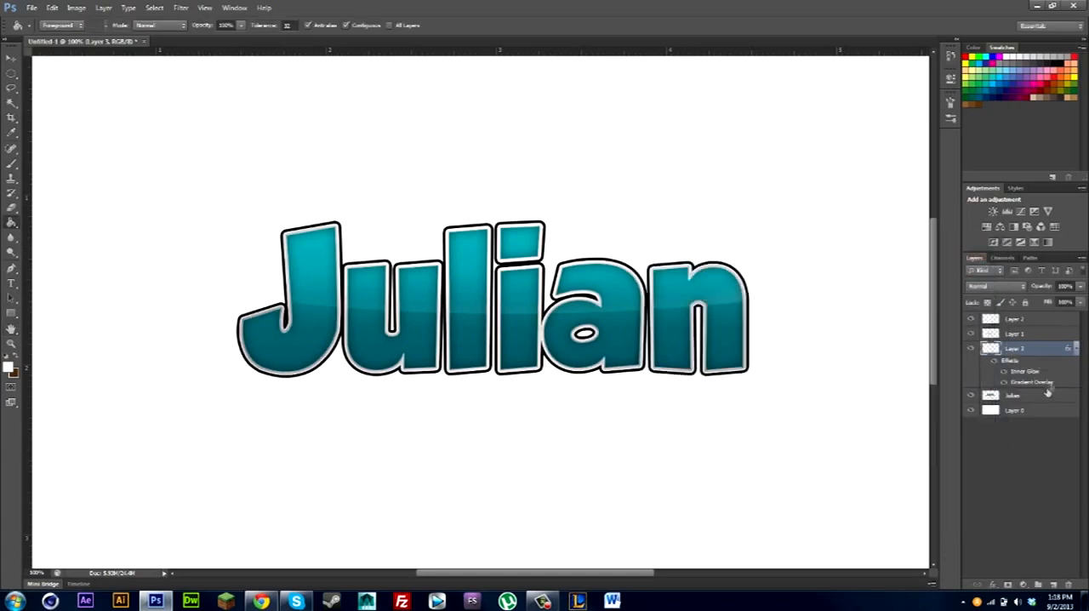
{"action": "right_click", "coordinate": [1051, 353]}
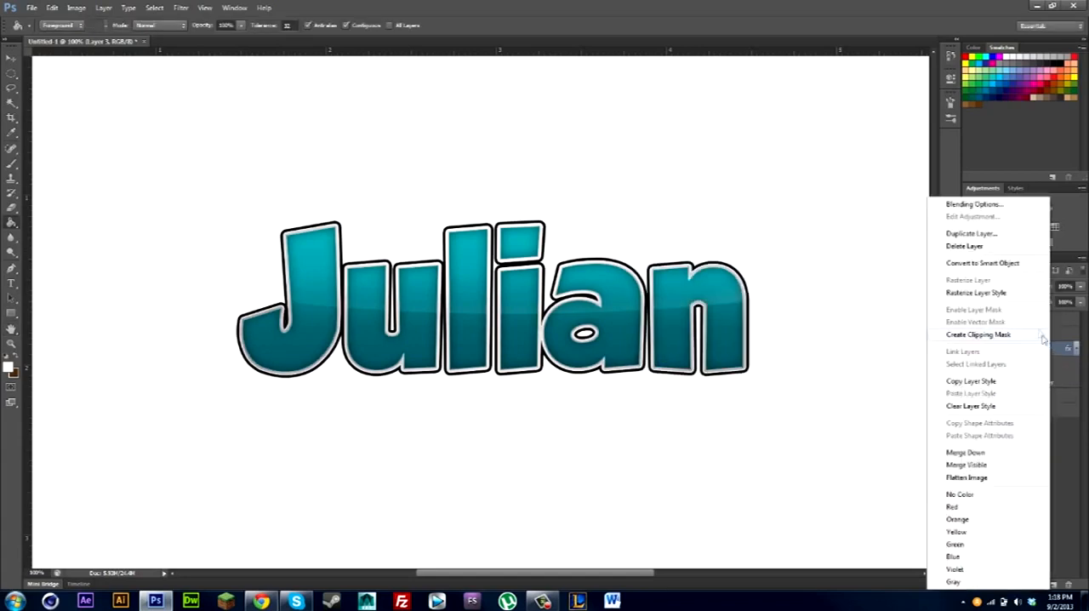
{"action": "left_click", "coordinate": [994, 294]}
Merge the lettering layer and Layers 1, 2 and 3 into one layer, leaving the white background layer separate.
{"action": "key", "text": "ctrl+minus"}
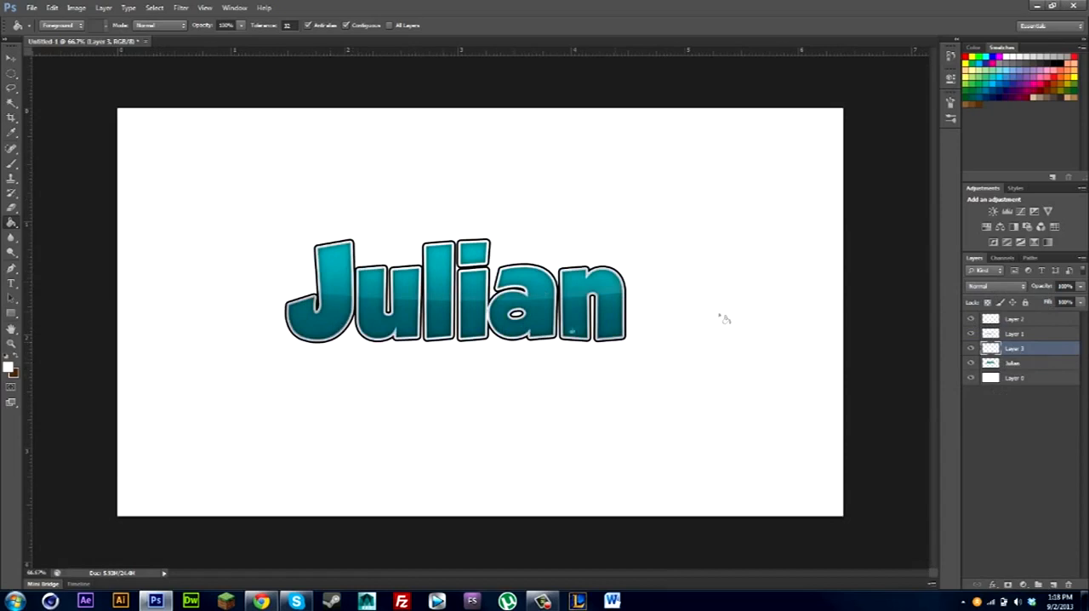
{"action": "left_click", "coordinate": [11, 58]}
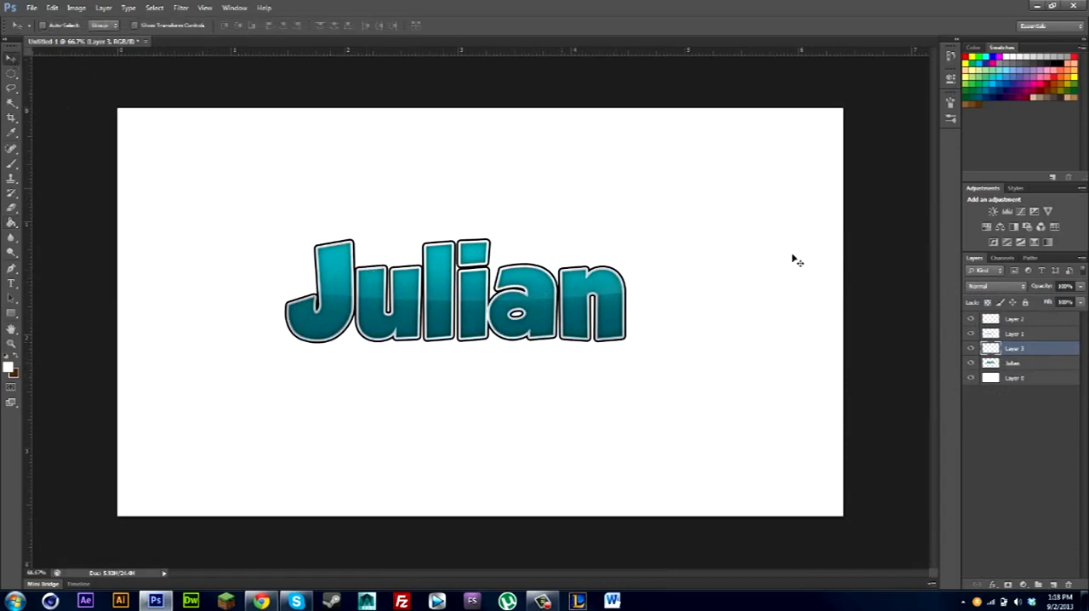
{"action": "left_click", "coordinate": [1022, 365]}
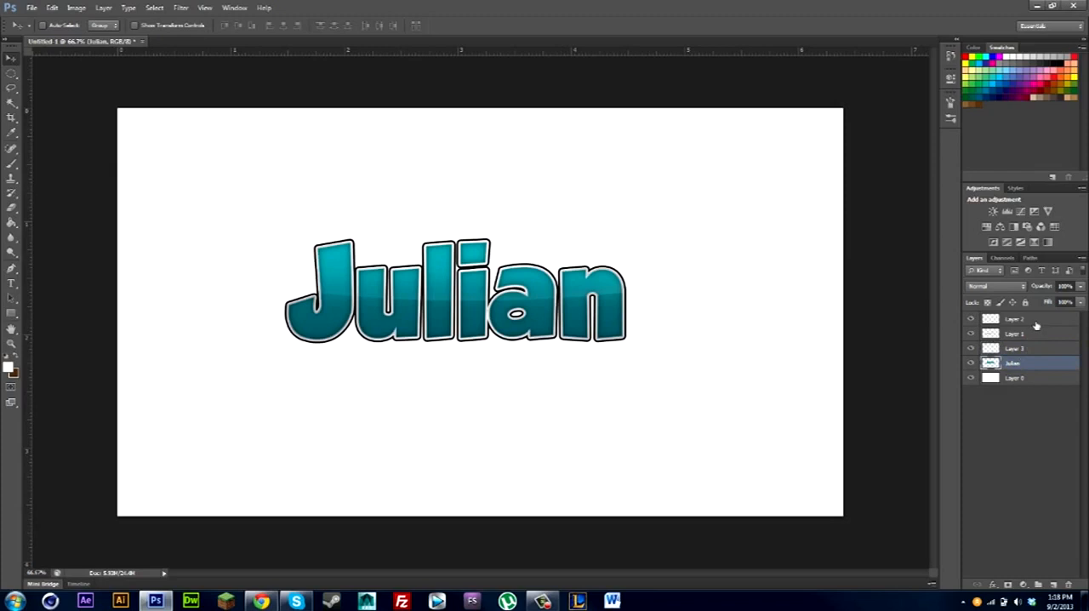
{"action": "left_click", "coordinate": [1036, 320], "text": "shift"}
{"action": "key", "text": "ctrl+e"}
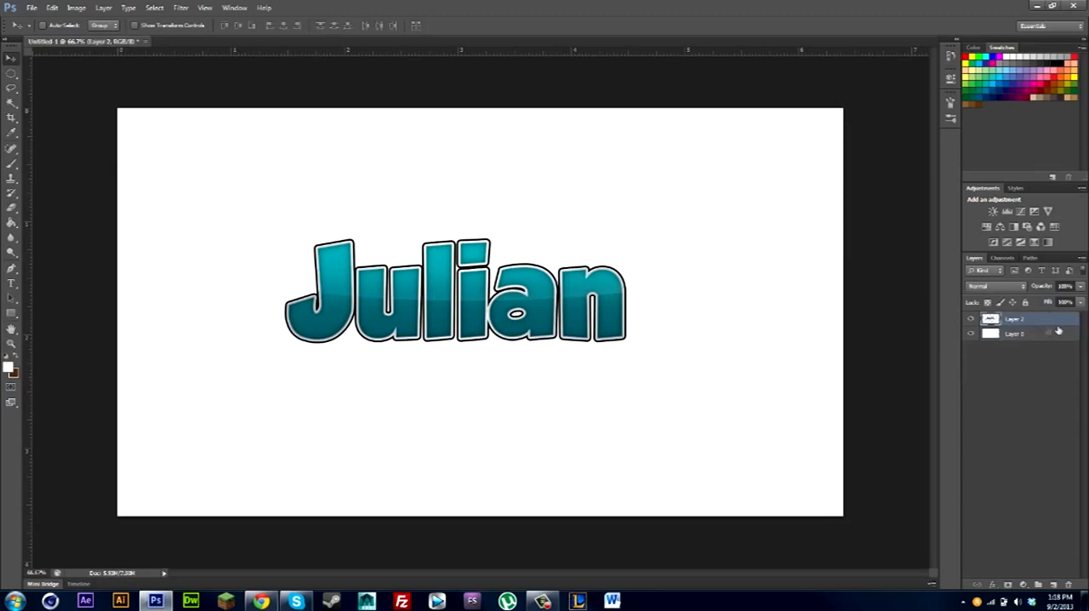
Add a black Drop Shadow to the merged lettering with Normal blend mode, about 50% opacity, 18 px distance and 25 px size.
{"action": "double_click", "coordinate": [1059, 328]}
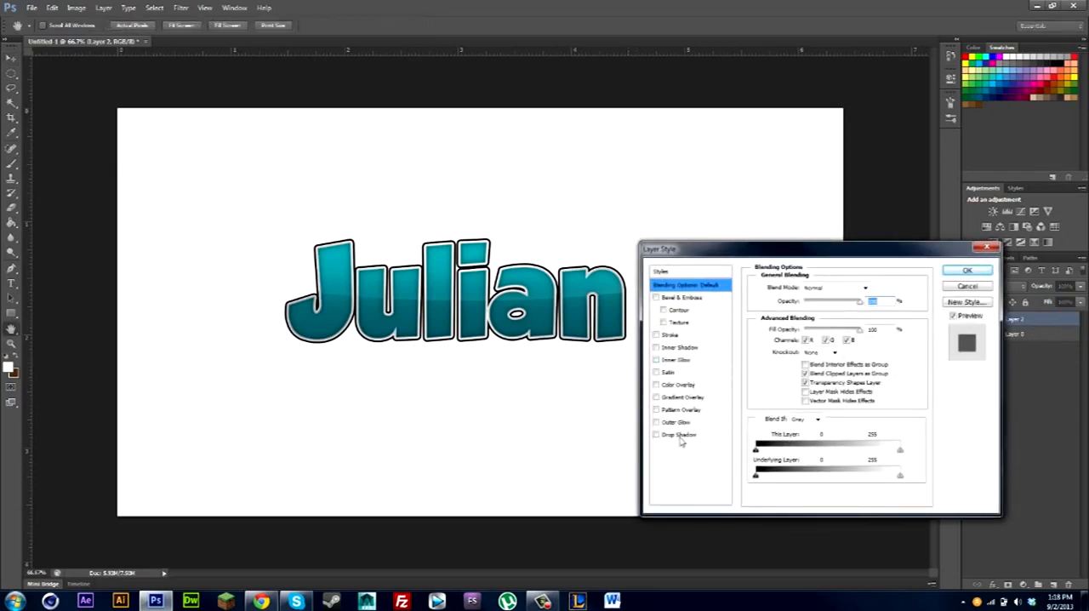
{"action": "left_click", "coordinate": [669, 435]}
{"action": "left_click", "coordinate": [821, 287]}
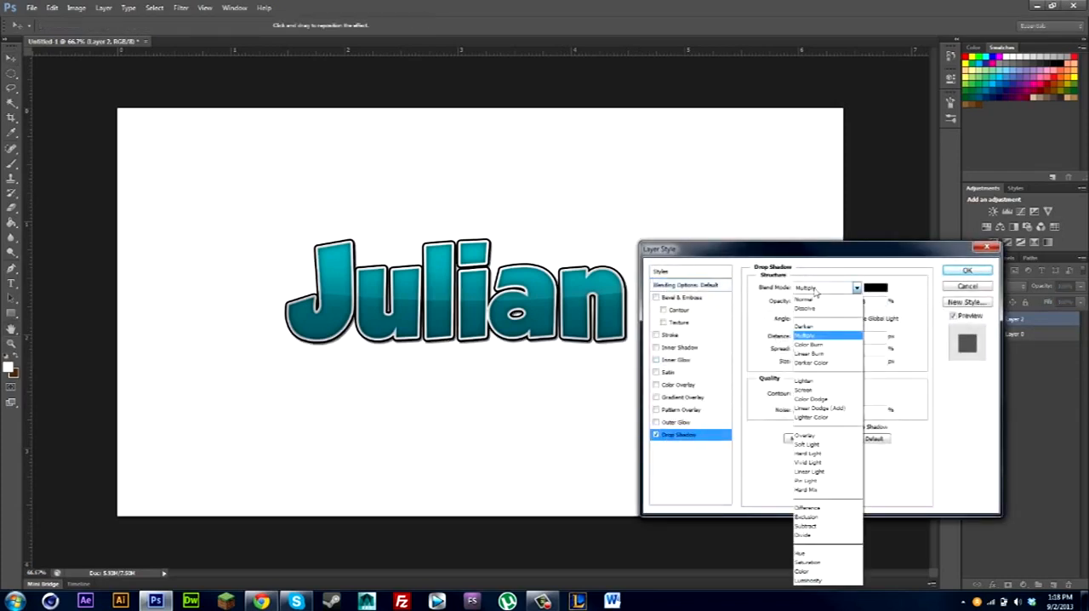
{"action": "left_click", "coordinate": [815, 298]}
{"action": "key", "text": "Tab"}
{"action": "left_click_drag", "start_coordinate": [800, 362], "coordinate": [808, 337]}
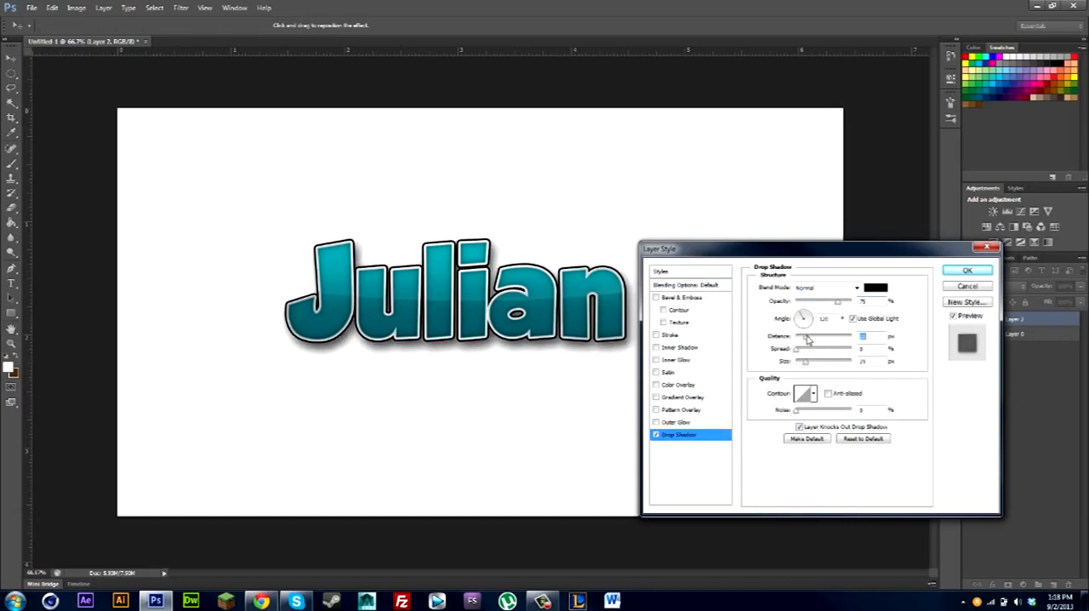
{"action": "left_click_drag", "start_coordinate": [838, 302], "coordinate": [823, 302]}
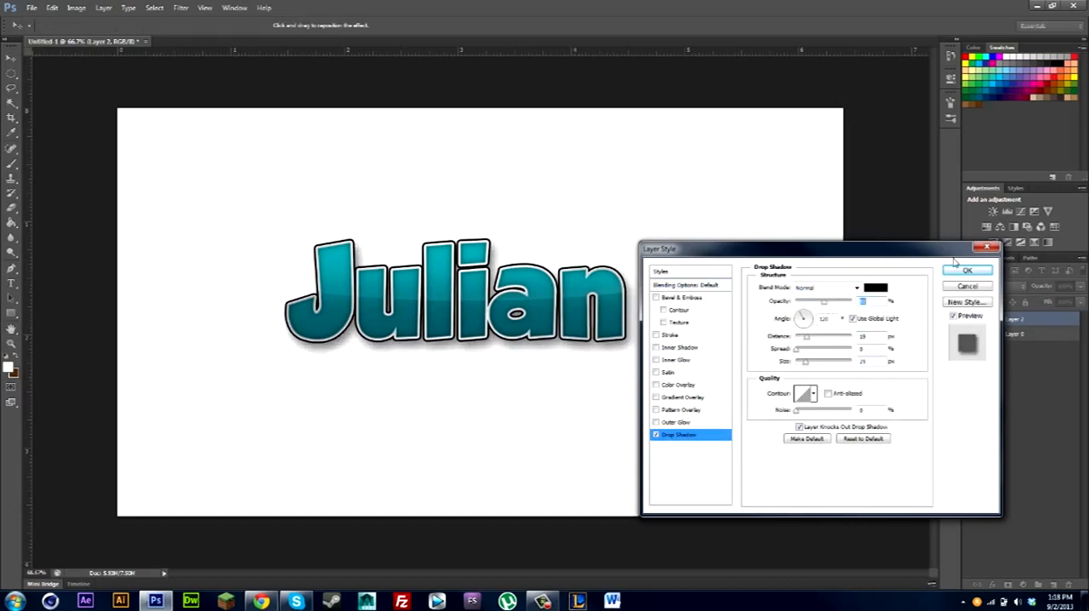
{"action": "left_click", "coordinate": [953, 269]}
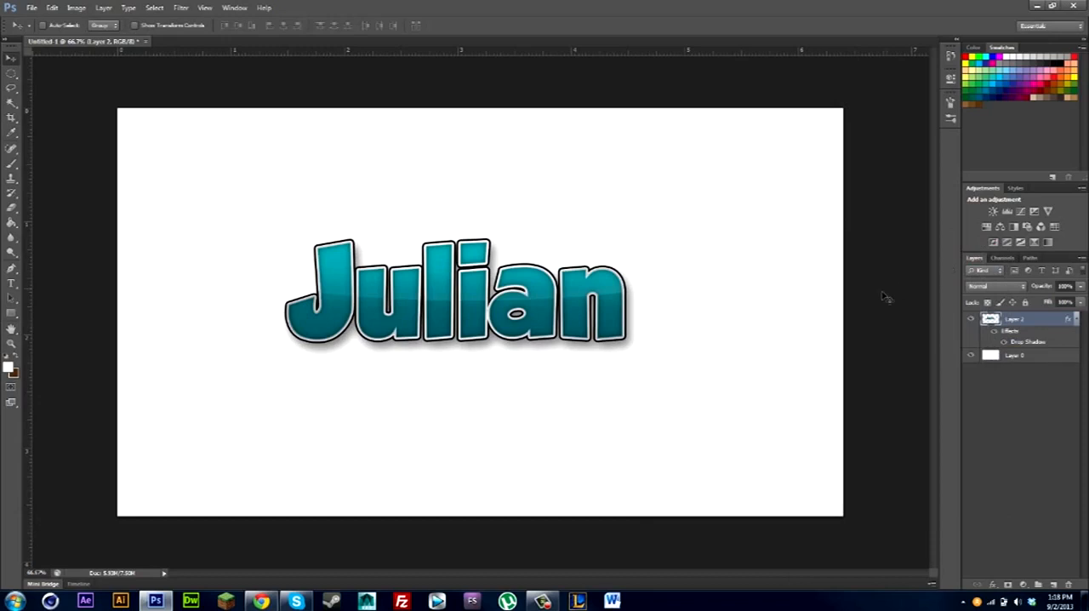